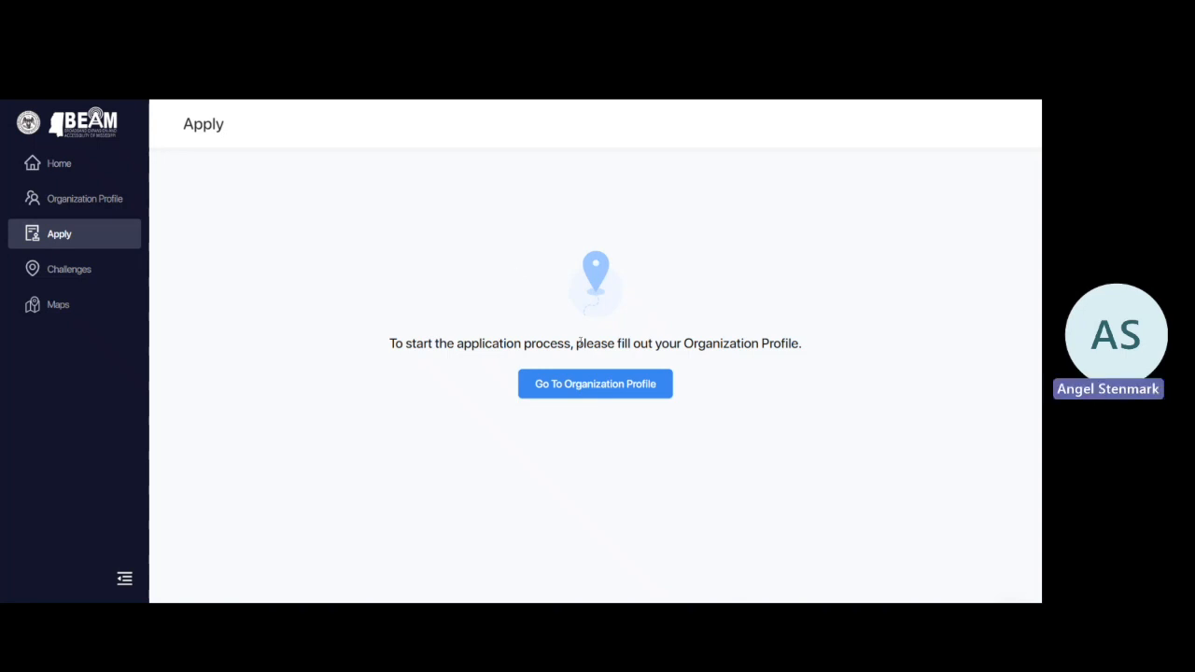
Open the organization profile form and look over its fields.
{"action": "left_click", "coordinate": [619, 393]}
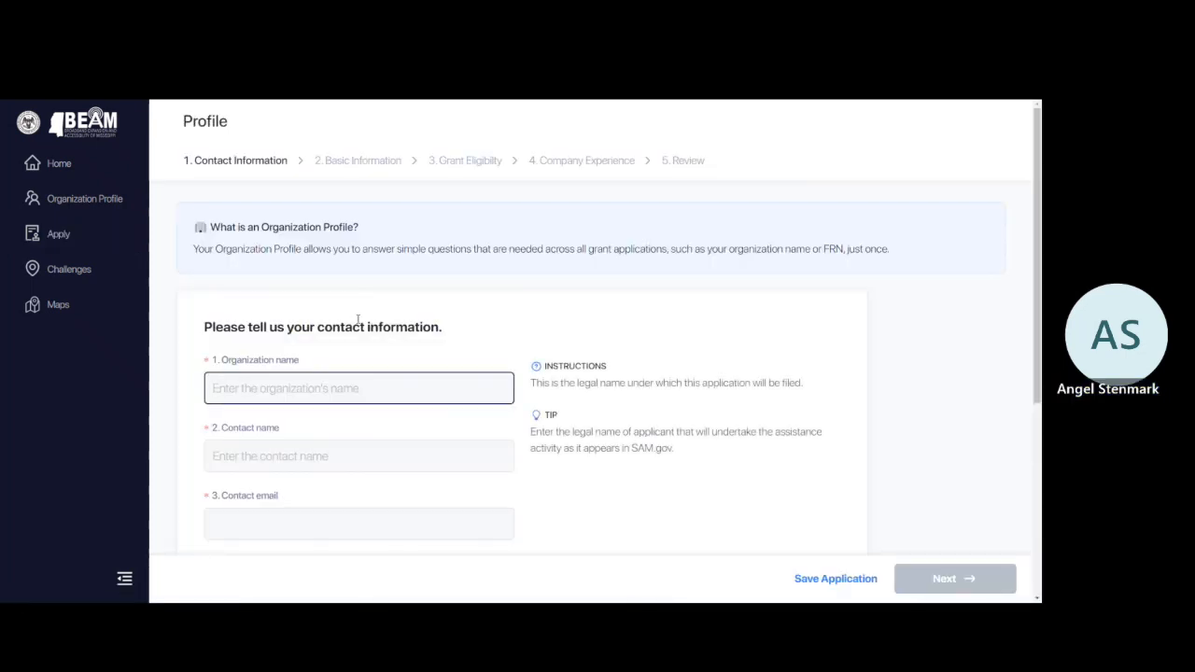
{"action": "scroll", "coordinate": [361, 321], "scroll_direction": "down", "scroll_amount": 1}
{"action": "scroll", "coordinate": [361, 321], "scroll_direction": "up", "scroll_amount": 1}
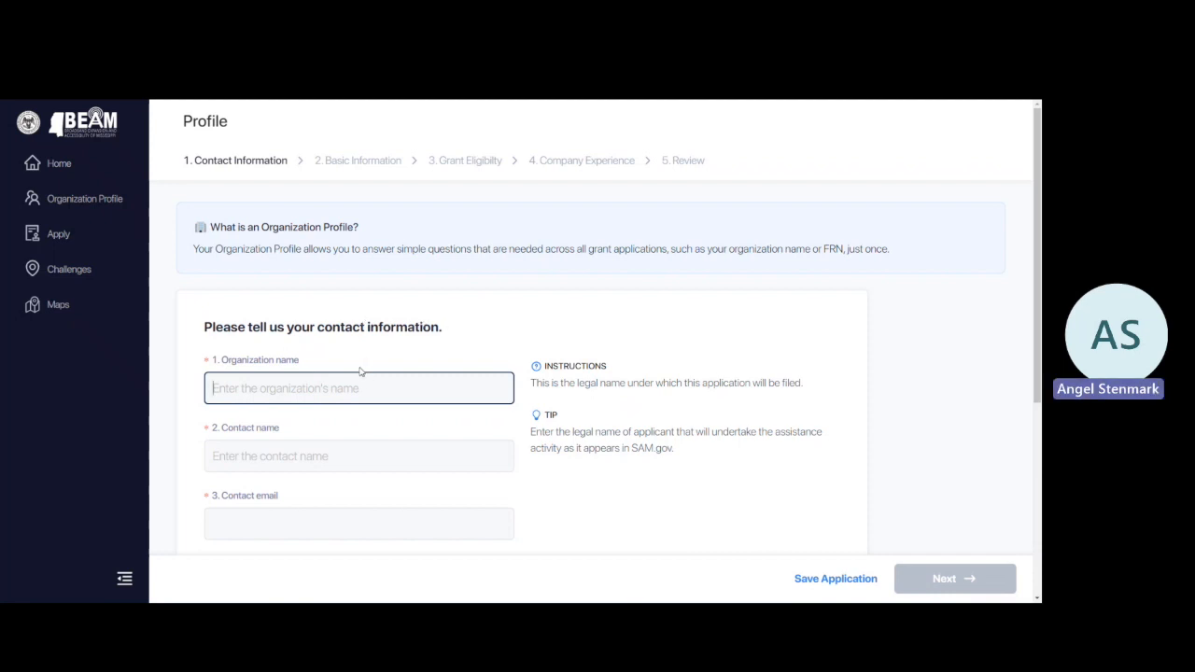
{"action": "scroll", "coordinate": [374, 371], "scroll_direction": "down", "scroll_amount": 1}
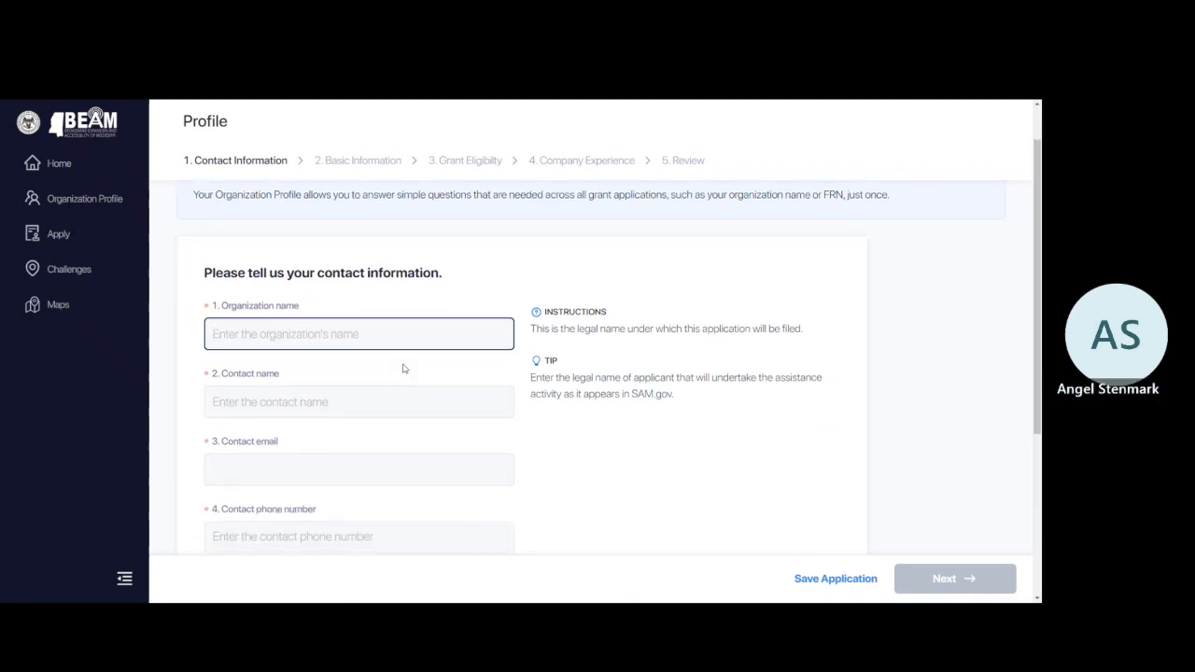
Enter organization Company 1, the contact's name, email and phone, and website beam.ms.gov, then continue.
{"action": "type", "text": "Company 1"}
{"action": "key", "text": "Tab"}
{"action": "key", "text": "Tab"}
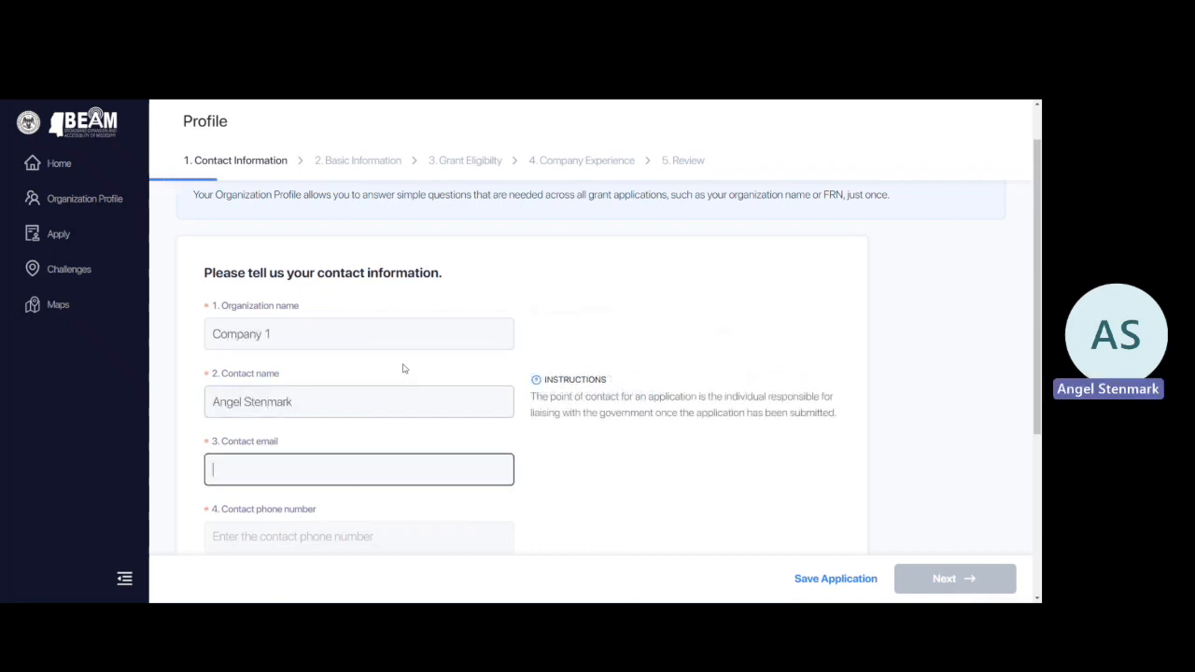
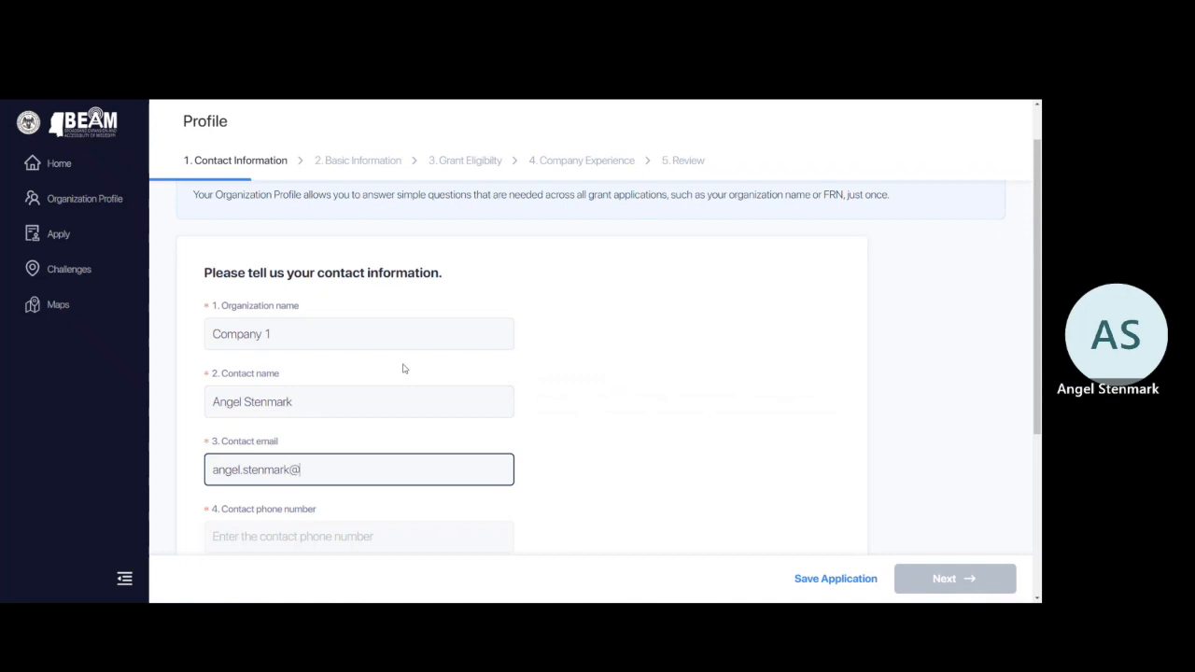
{"action": "key", "text": "Tab"}
{"action": "type", "text": "5"}
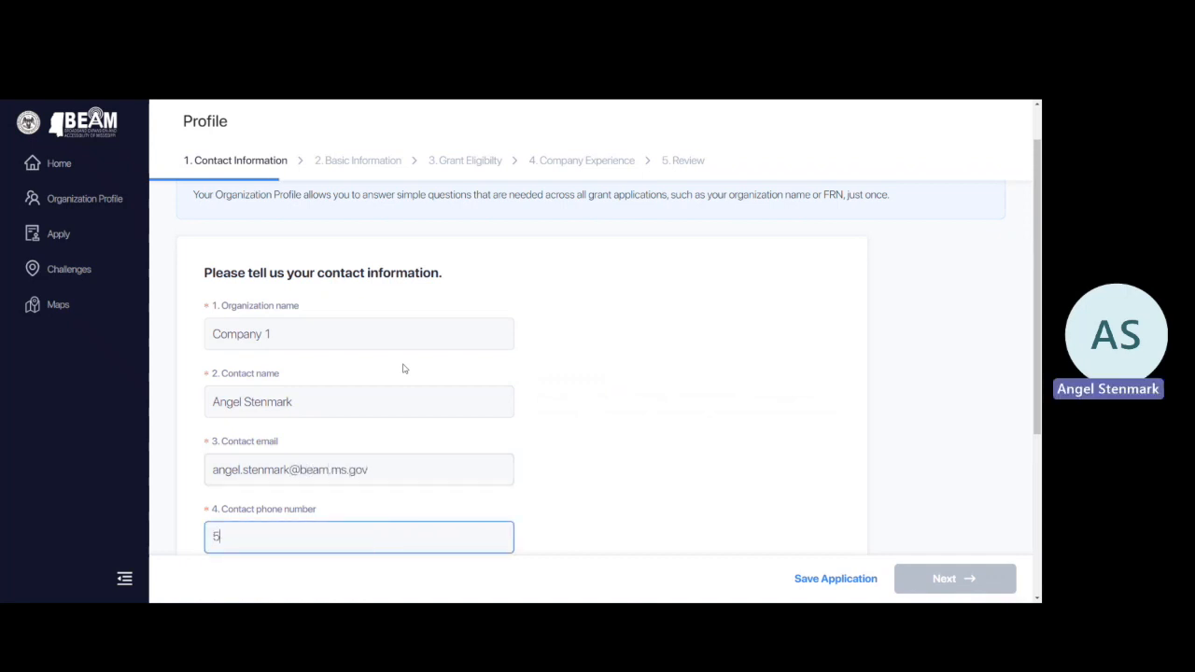
{"action": "type", "text": "55) 555-5555"}
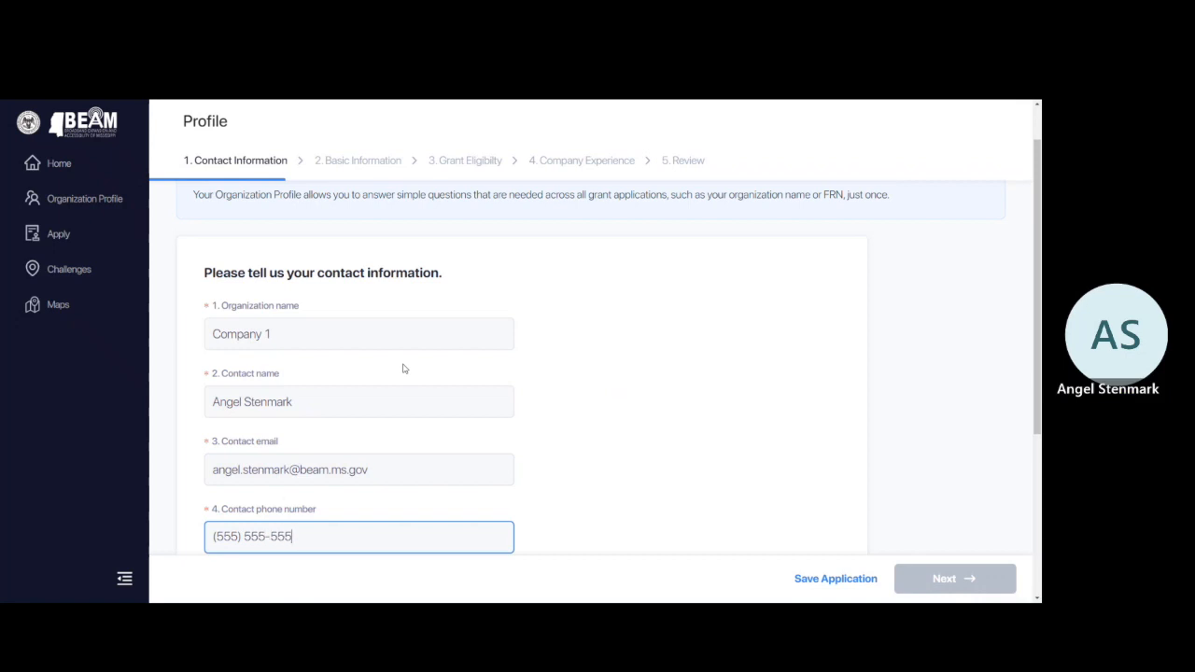
{"action": "key", "text": "Tab"}
{"action": "scroll", "coordinate": [524, 401], "scroll_direction": "down", "scroll_amount": 3}
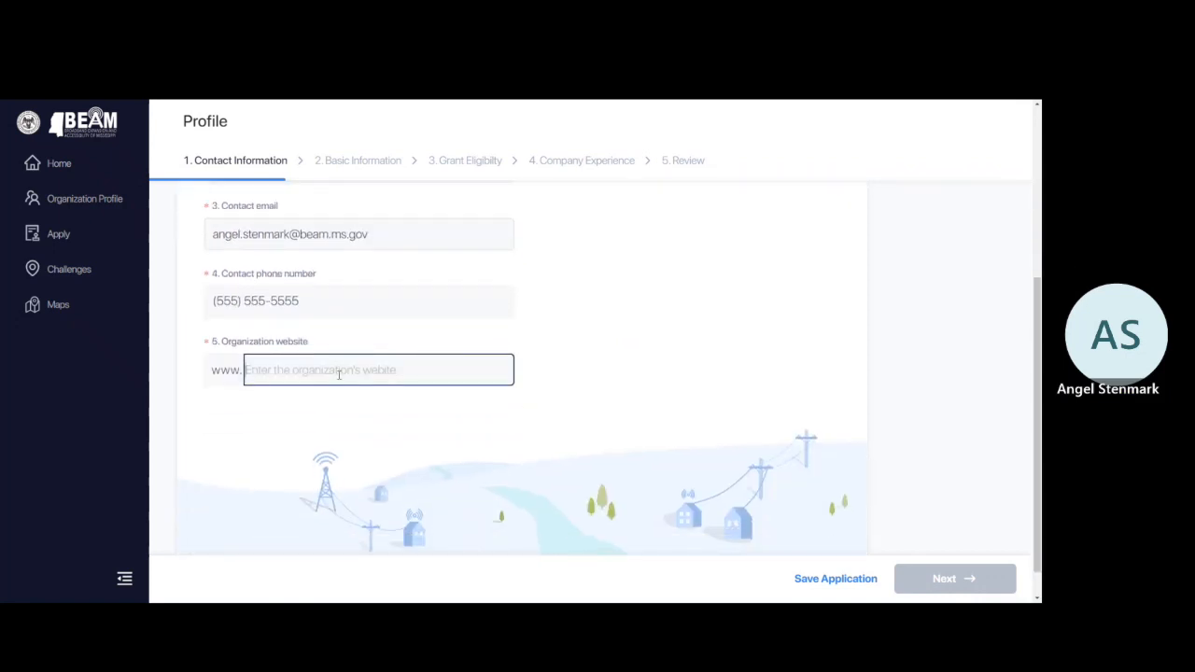
{"action": "type", "text": "beam.ms.gov"}
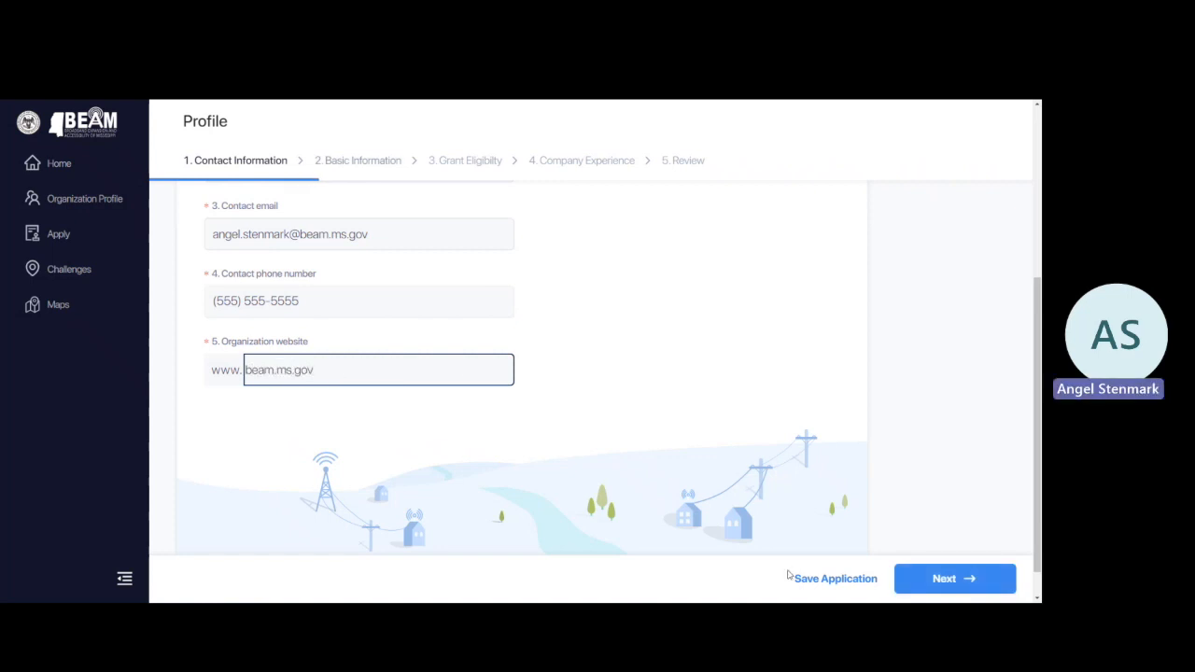
{"action": "left_click", "coordinate": [943, 580]}
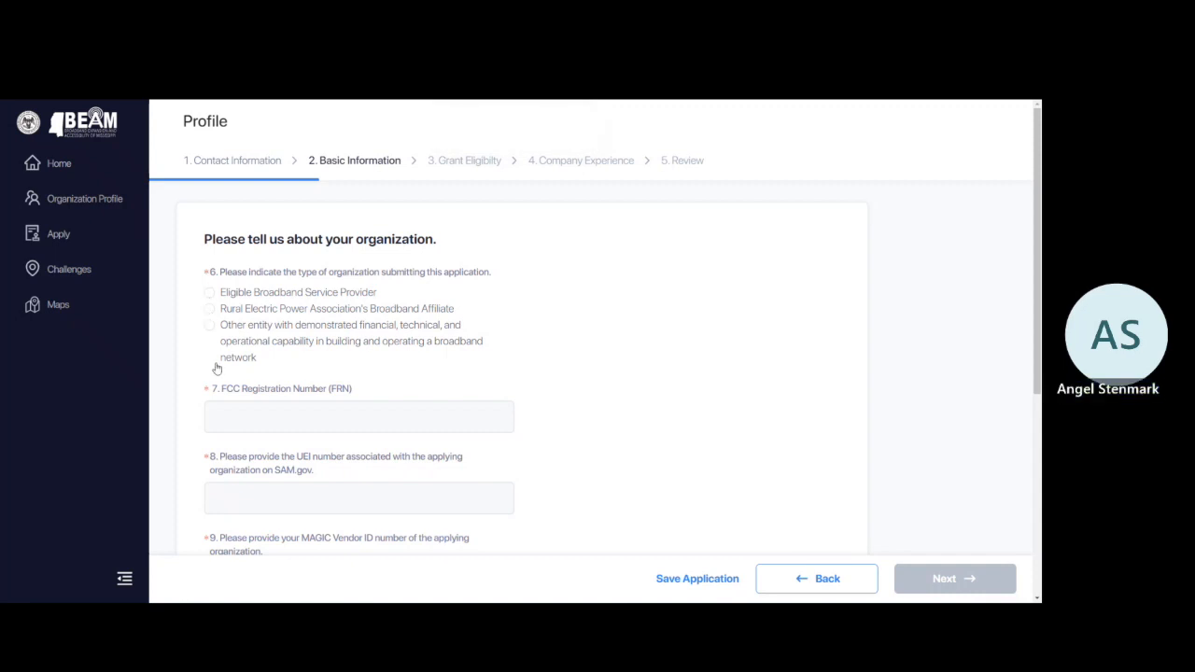
Choose Eligible Broadband Service Provider with FRN 5874658, UEI 123456 and MAGIC Vendor ID 25789, then continue.
{"action": "left_click", "coordinate": [210, 292]}
{"action": "left_click", "coordinate": [231, 416]}
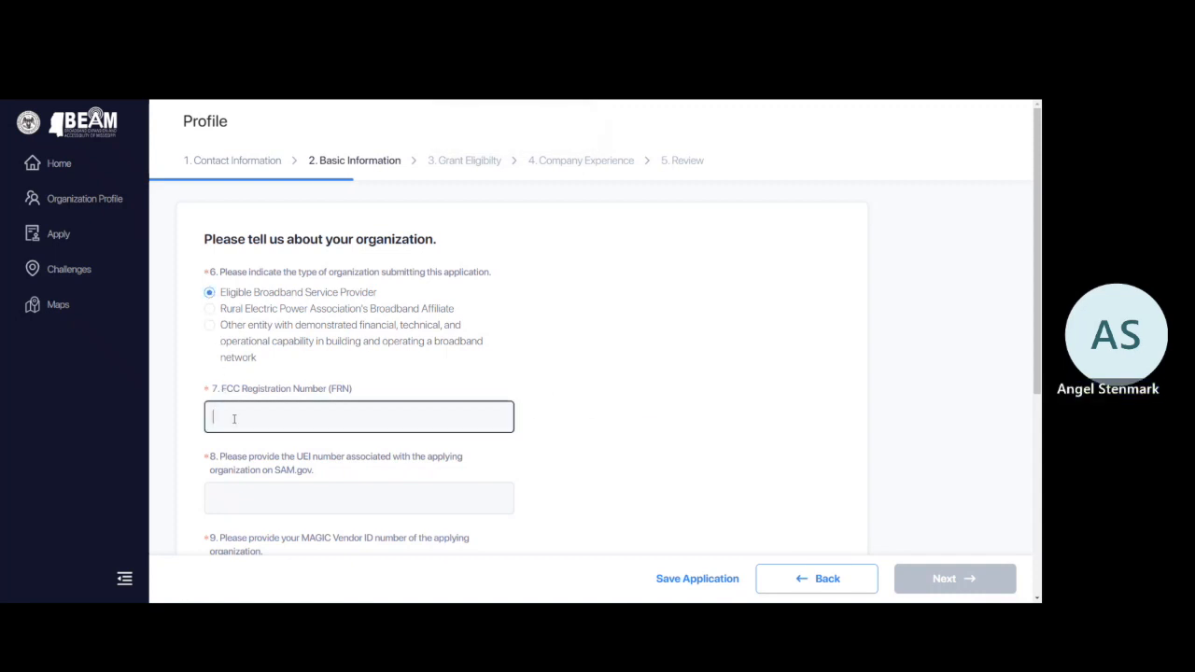
{"action": "type", "text": "58"}
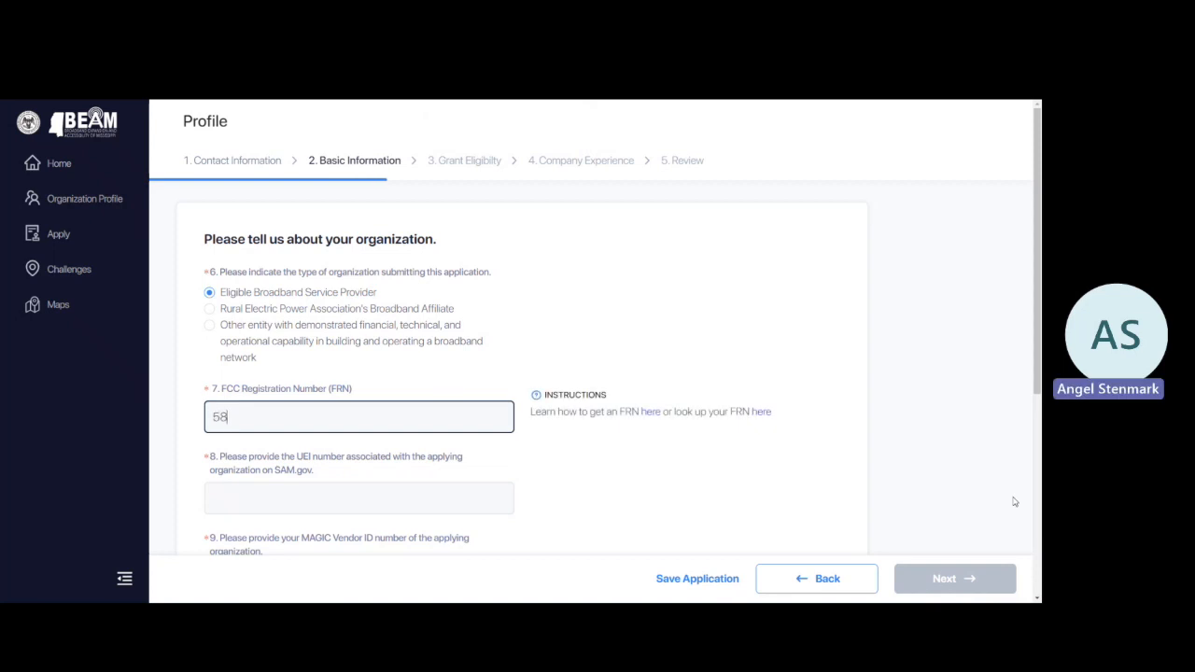
{"action": "type", "text": "74658"}
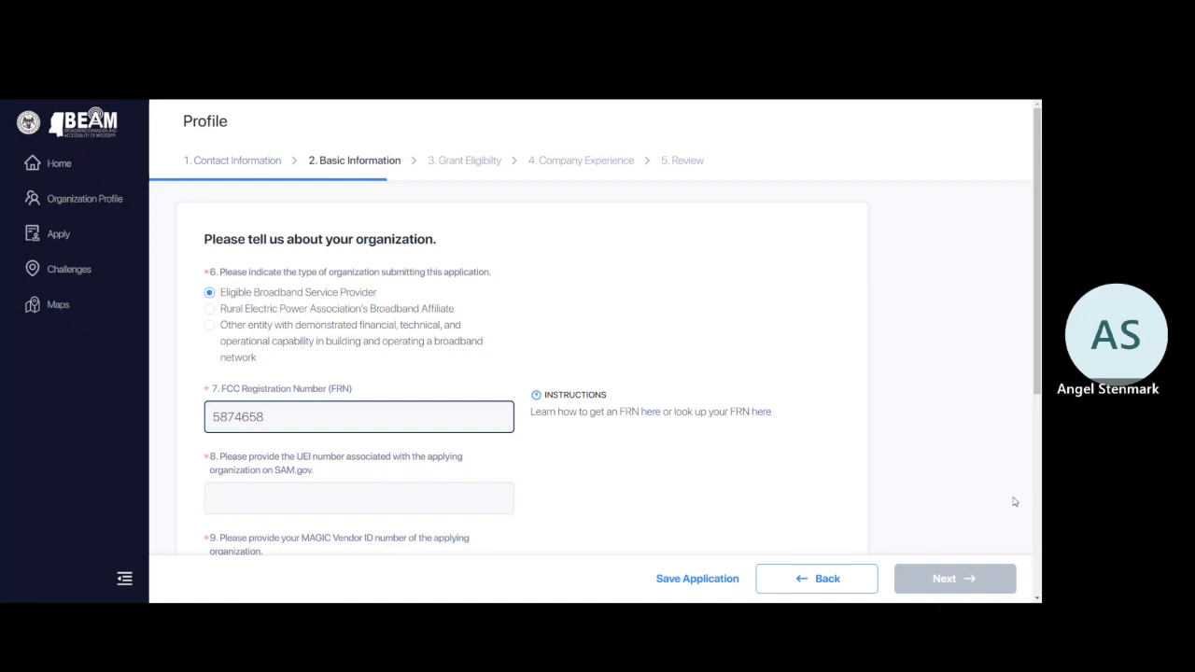
{"action": "left_click", "coordinate": [343, 492]}
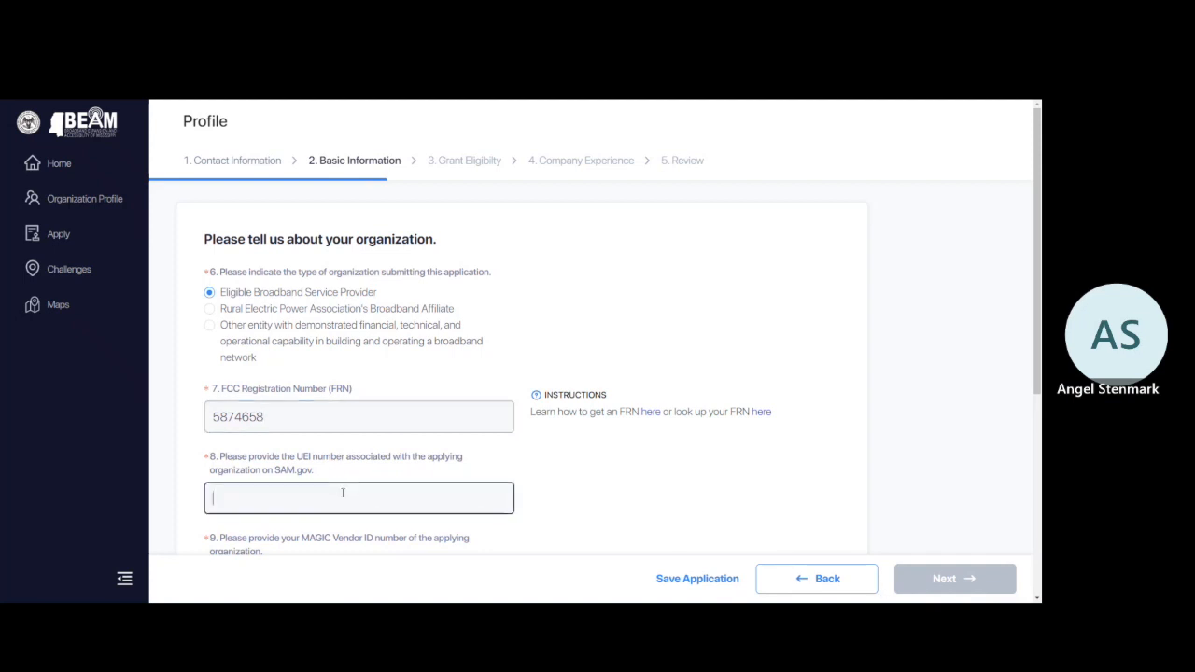
{"action": "type", "text": "123456"}
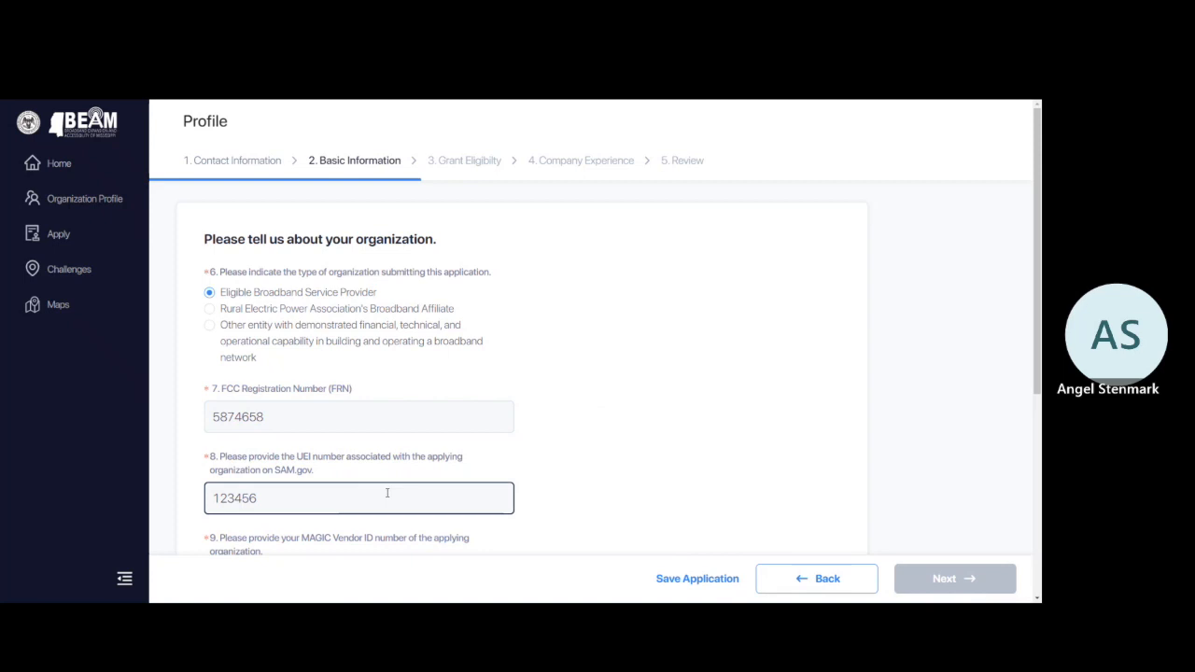
{"action": "scroll", "coordinate": [386, 493], "scroll_direction": "down", "scroll_amount": 2}
{"action": "left_click", "coordinate": [333, 372]}
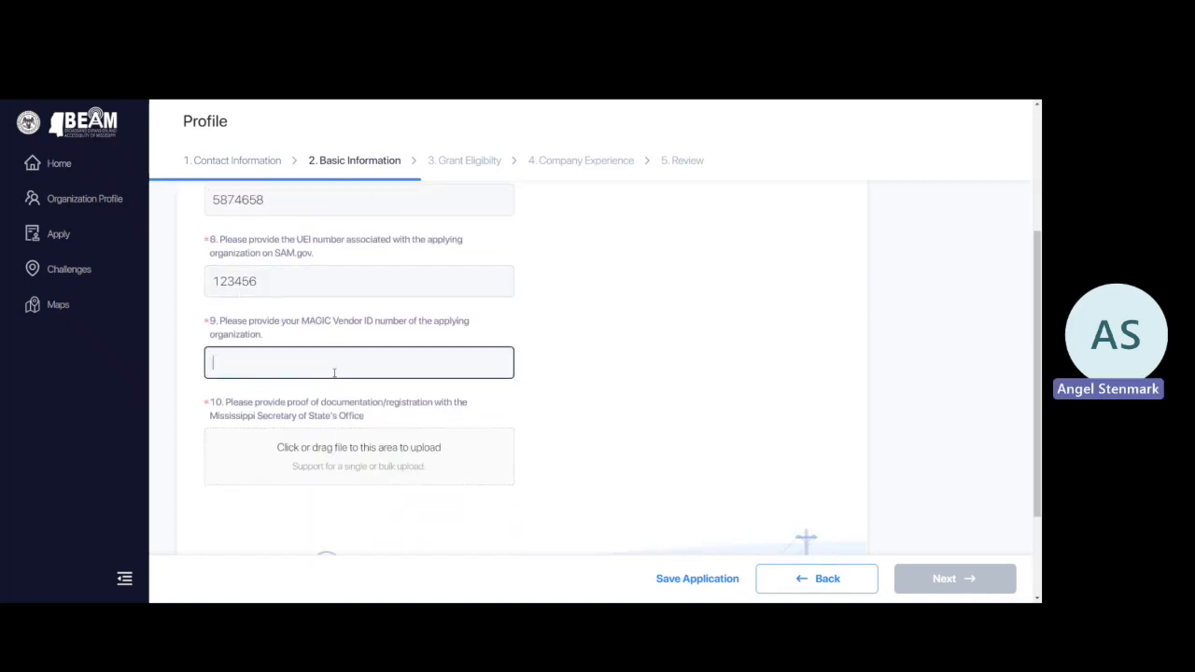
{"action": "type", "text": "25789"}
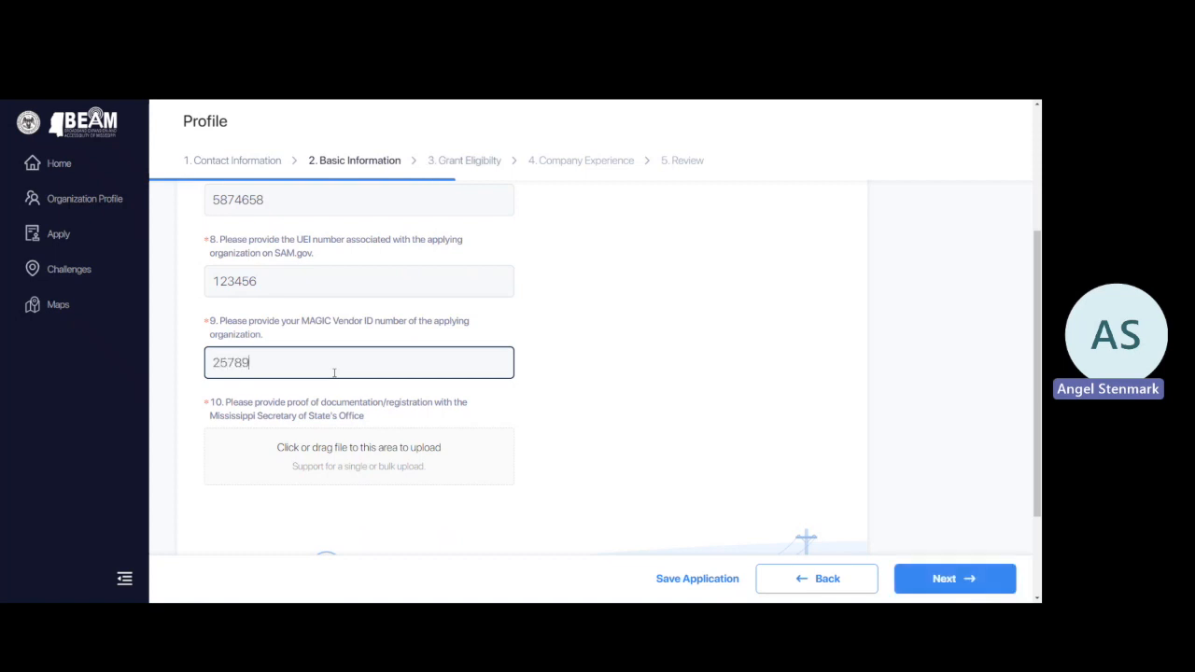
{"action": "scroll", "coordinate": [343, 453], "scroll_direction": "down", "scroll_amount": 2}
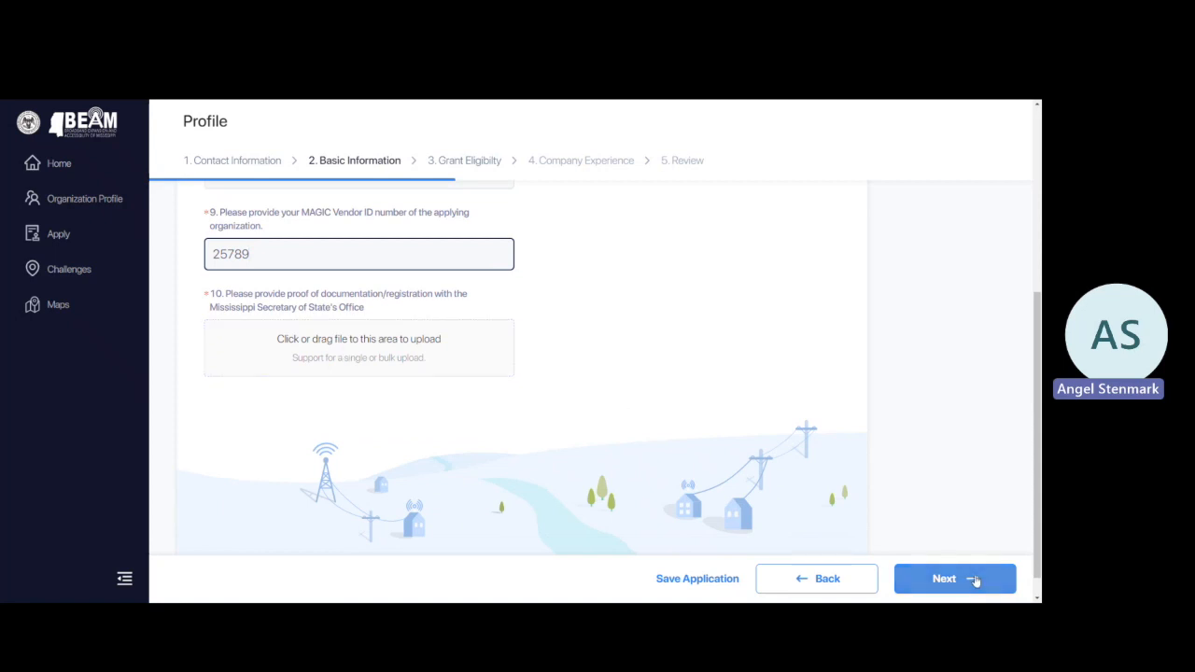
{"action": "left_click", "coordinate": [937, 578]}
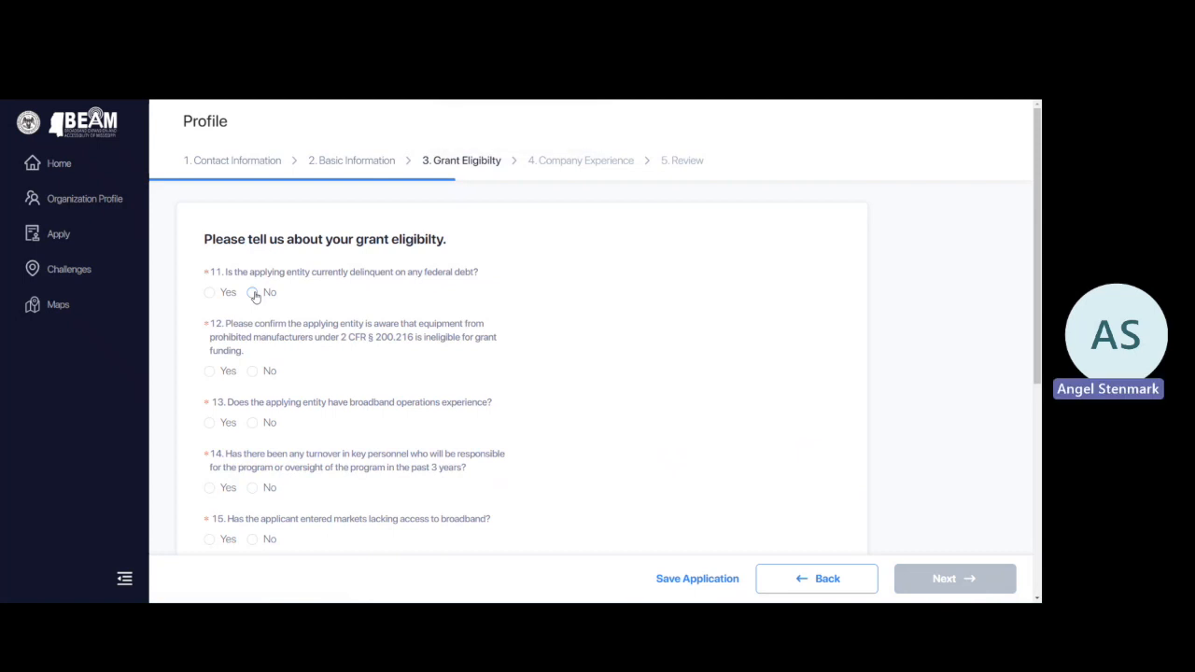
Answer eligibility questions 11–15 as No, Yes, Yes, No, Yes.
{"action": "left_click", "coordinate": [253, 293]}
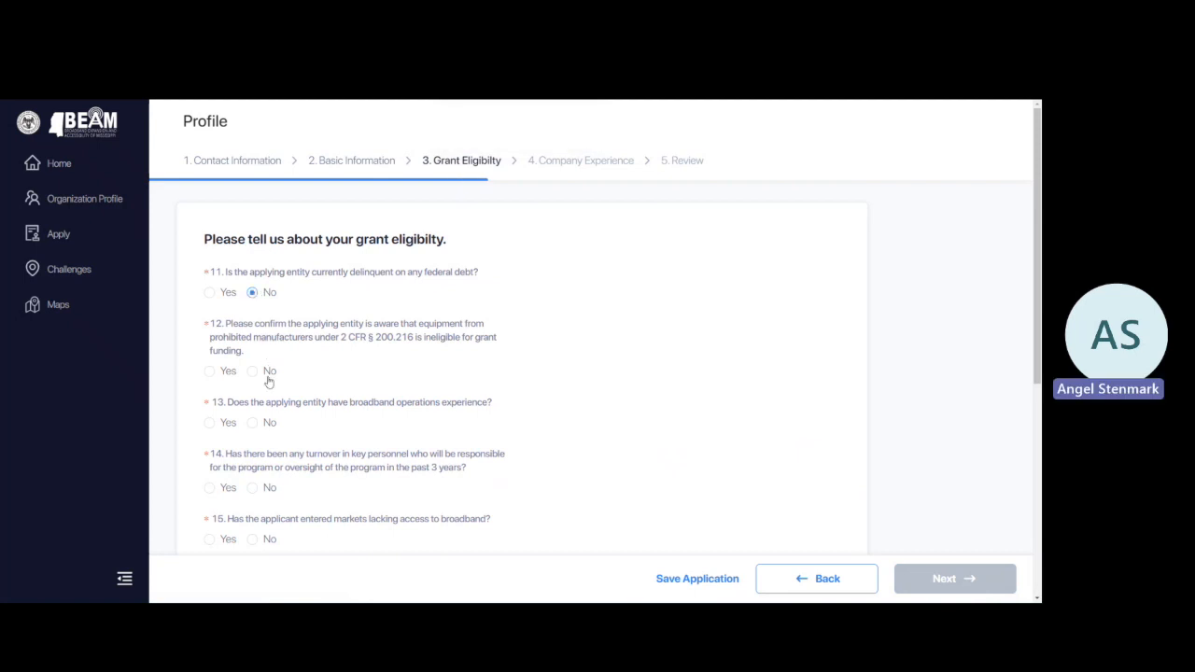
{"action": "left_click", "coordinate": [210, 371]}
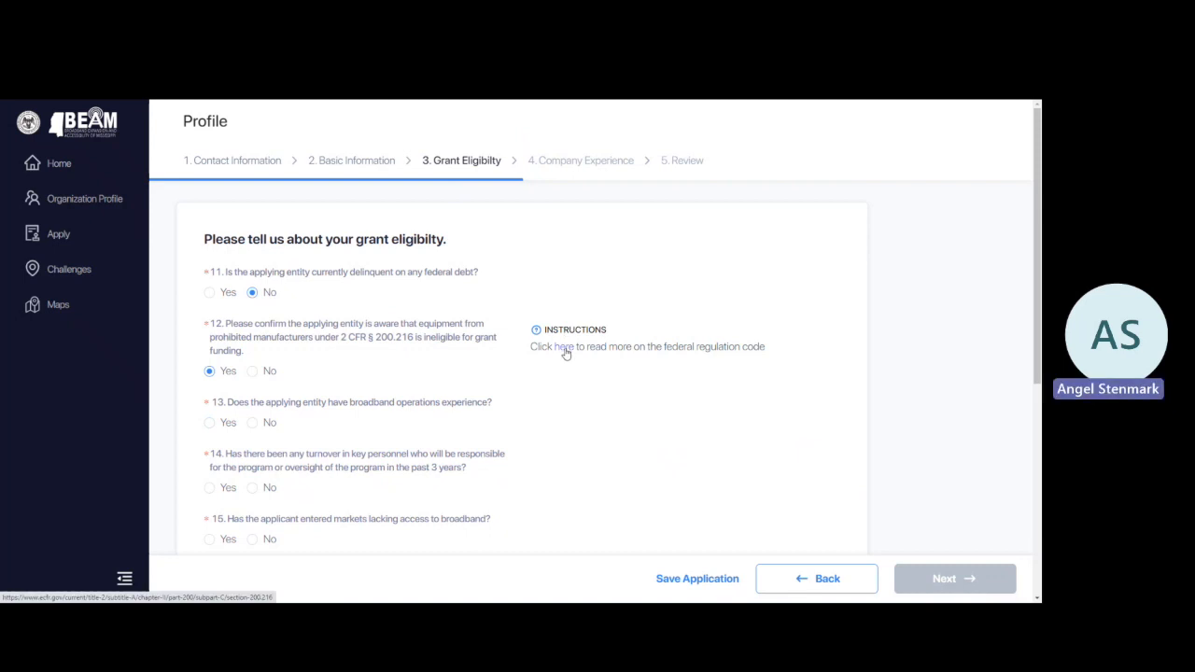
{"action": "left_click", "coordinate": [211, 424]}
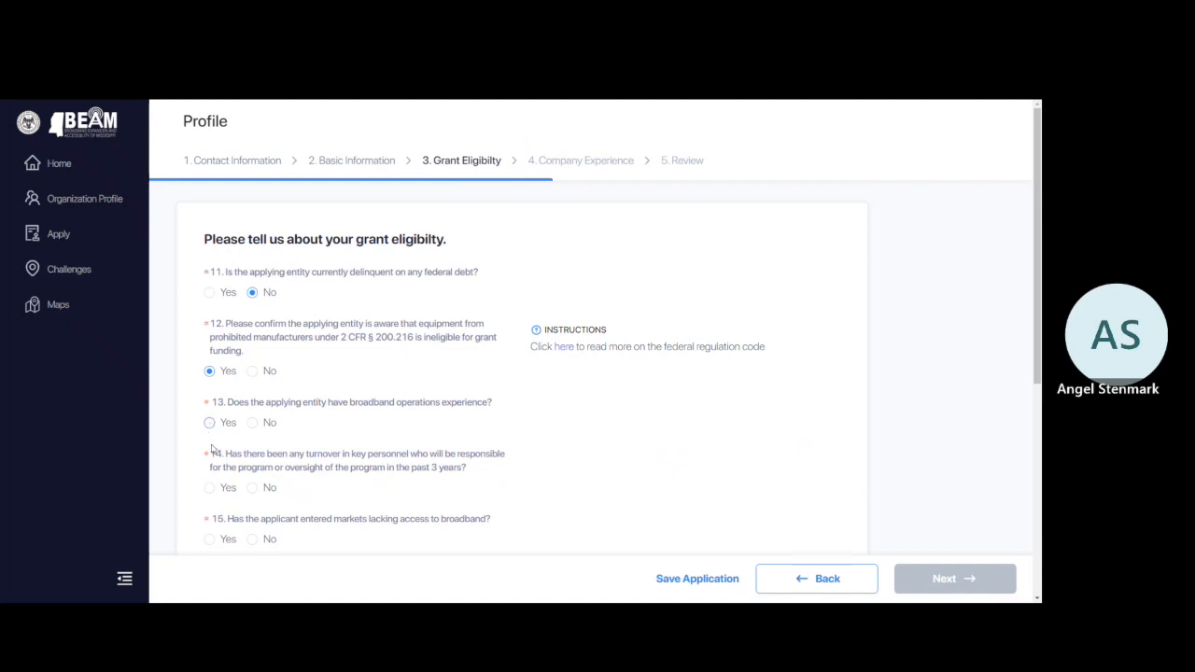
{"action": "left_click", "coordinate": [252, 488]}
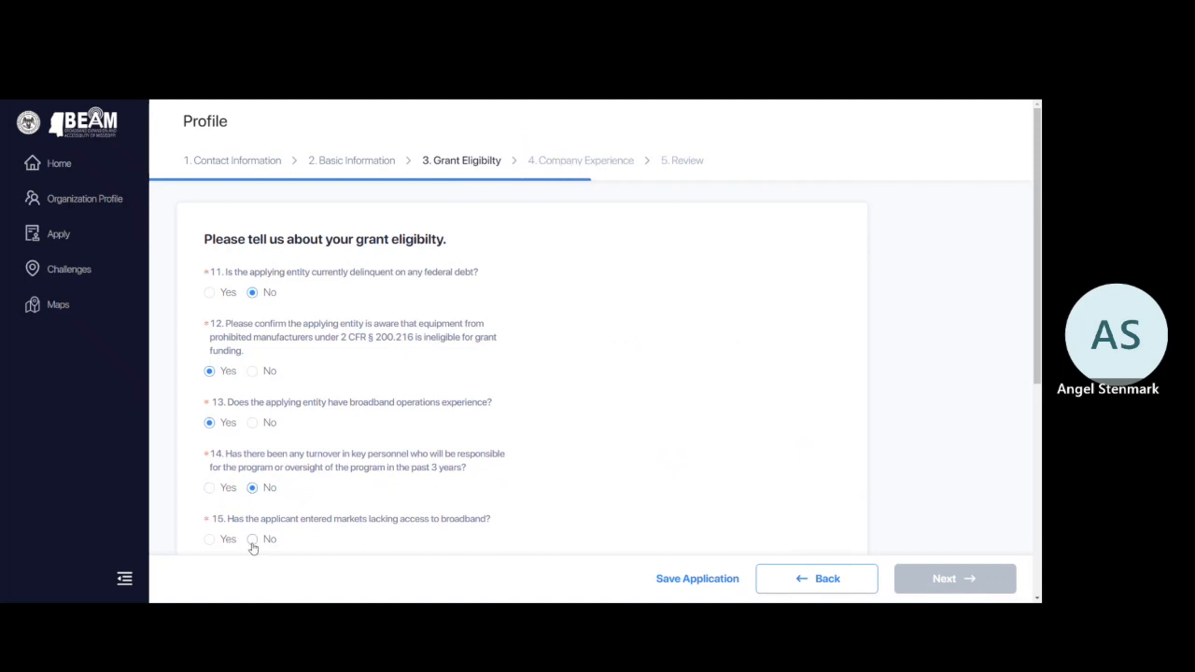
{"action": "left_click", "coordinate": [210, 541]}
Describe customer operations as 'Test information', answer No to prior disqualification, save and continue.
{"action": "scroll", "coordinate": [224, 501], "scroll_direction": "down", "scroll_amount": 4}
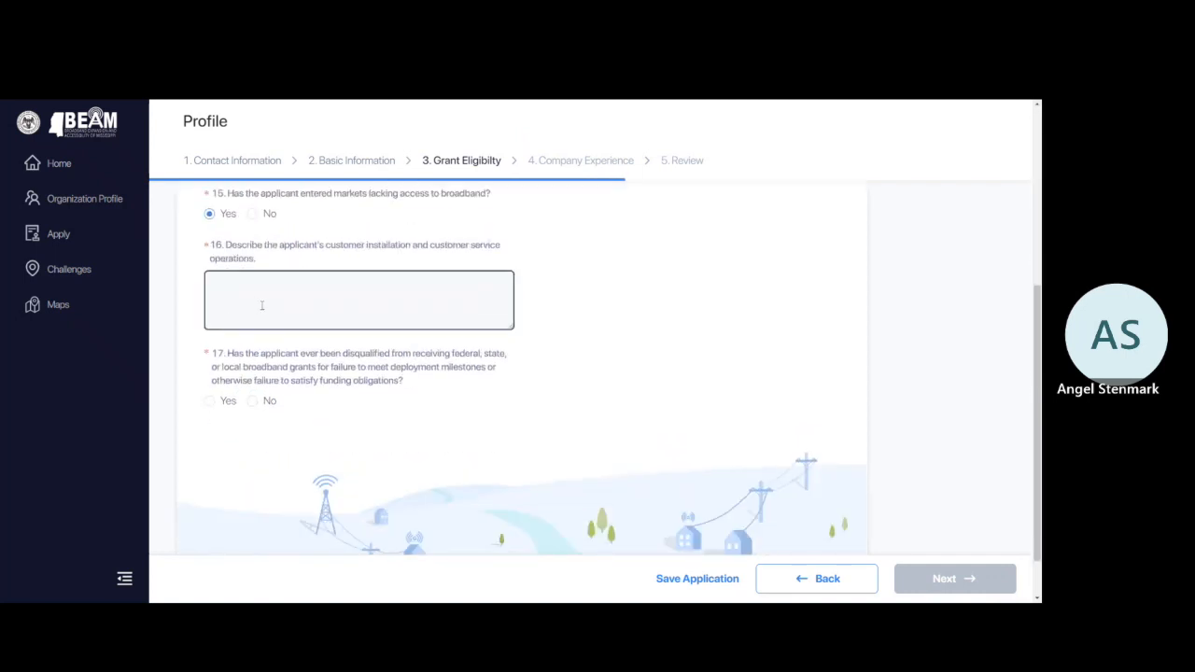
{"action": "type", "text": "Test information"}
{"action": "left_click", "coordinate": [252, 401]}
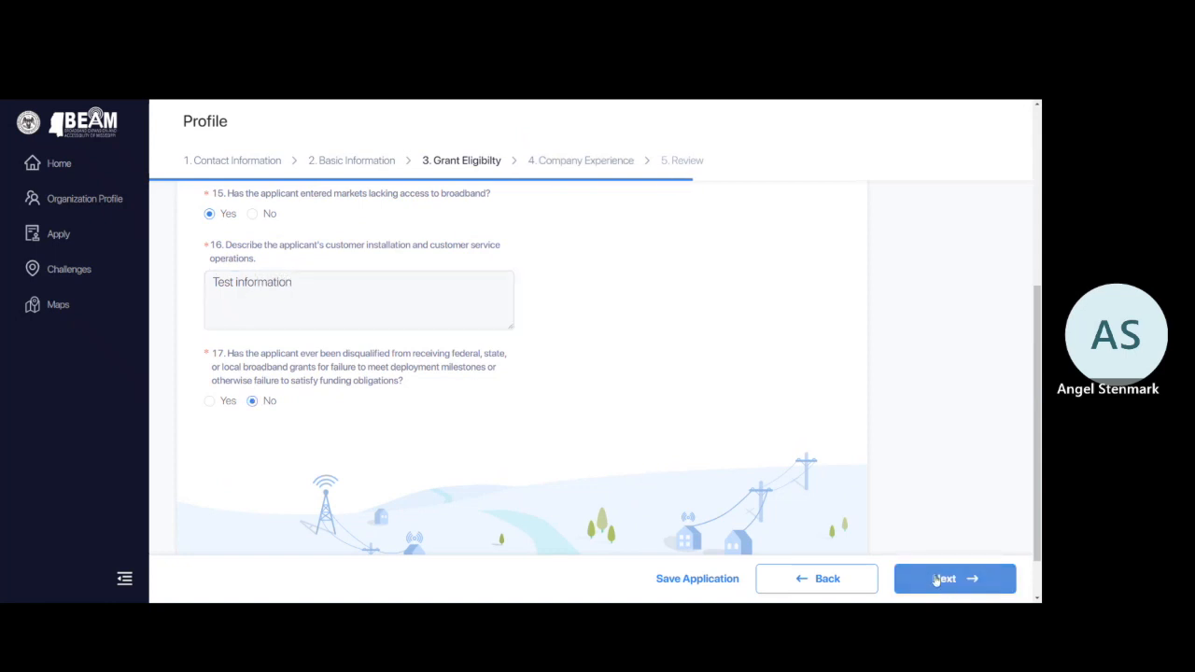
{"action": "left_click", "coordinate": [707, 580]}
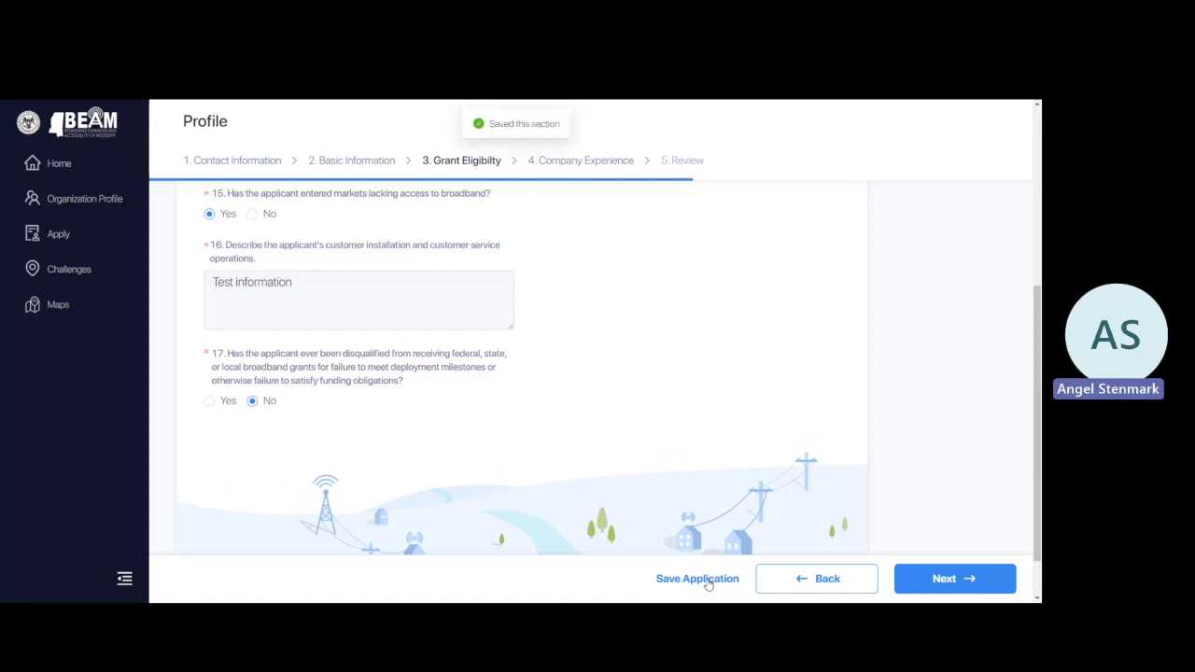
{"action": "left_click", "coordinate": [918, 577]}
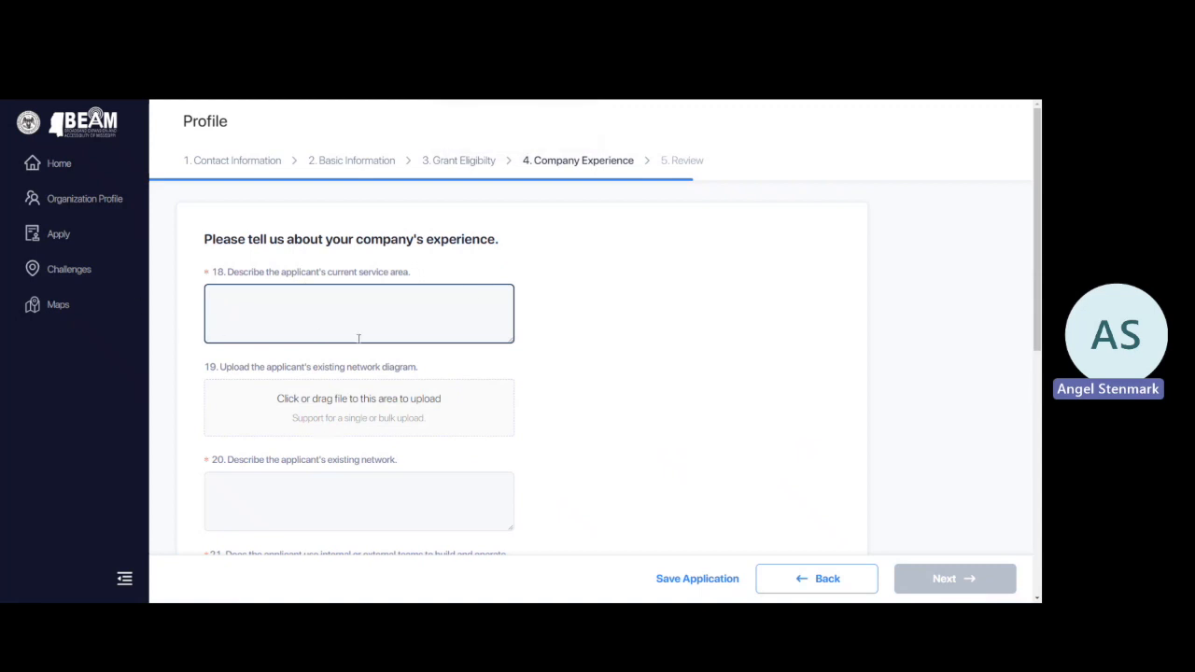
Enter 'Test' for question 20 and the existing-network description, skipping the network diagram upload.
{"action": "type", "text": "Test"}
{"action": "scroll", "coordinate": [330, 407], "scroll_direction": "down", "scroll_amount": 1}
{"action": "left_click", "coordinate": [330, 407]}
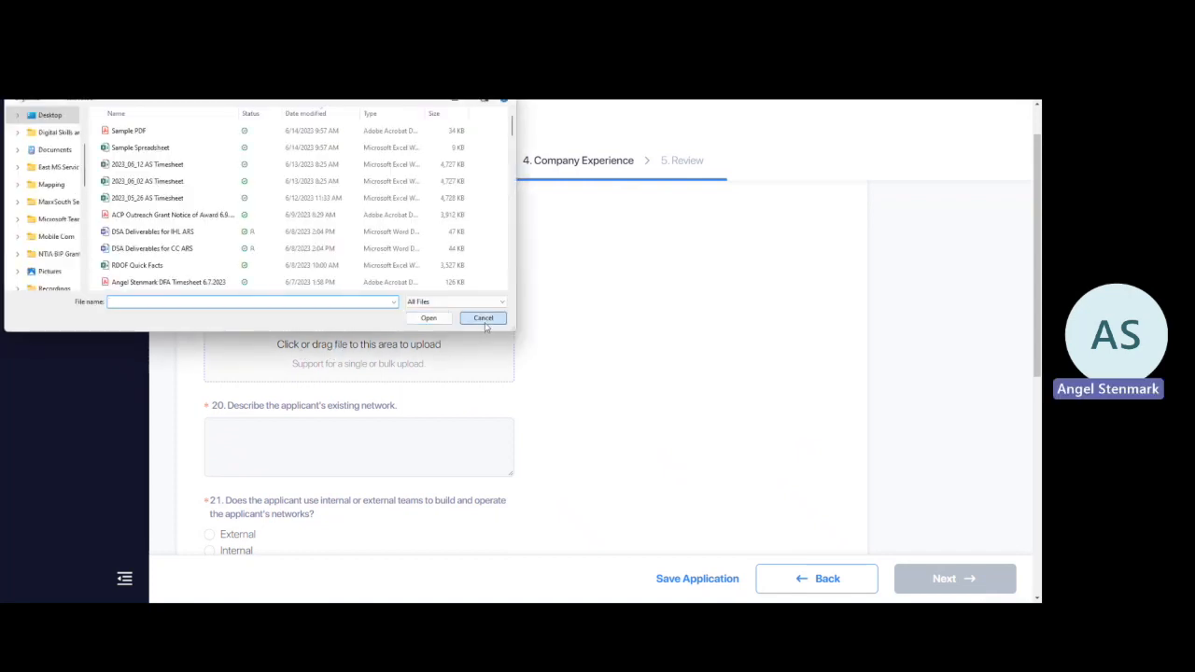
{"action": "left_click", "coordinate": [485, 321]}
{"action": "mouse_move", "coordinate": [316, 344]}
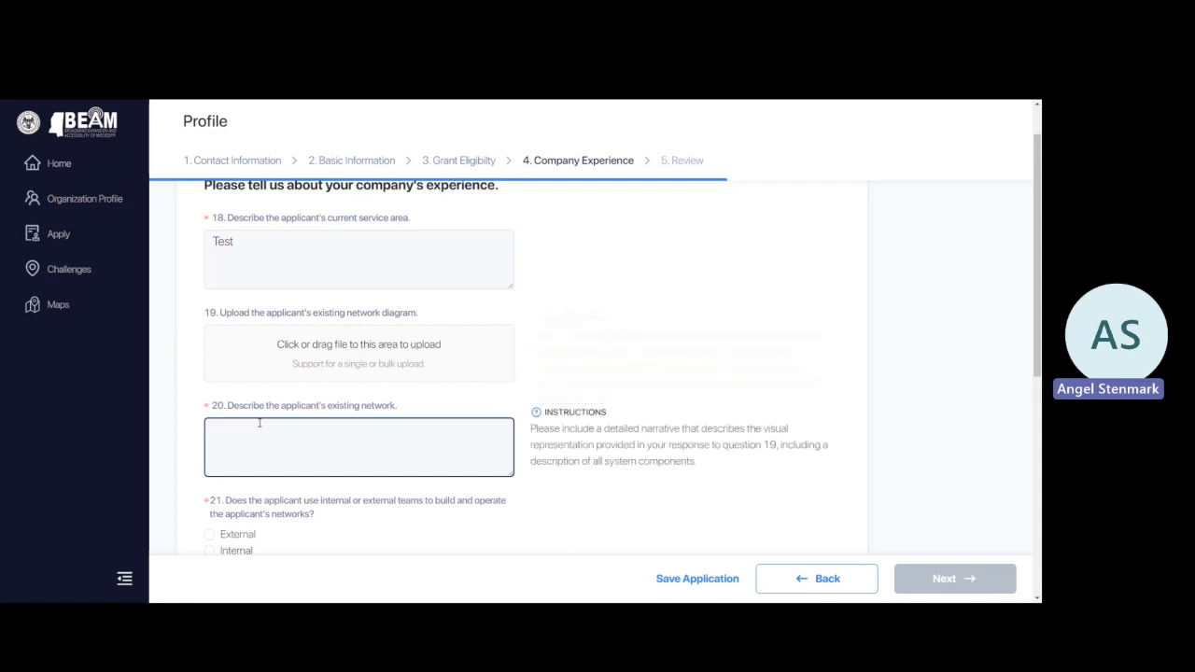
{"action": "left_click", "coordinate": [296, 439]}
{"action": "type", "text": "Test"}
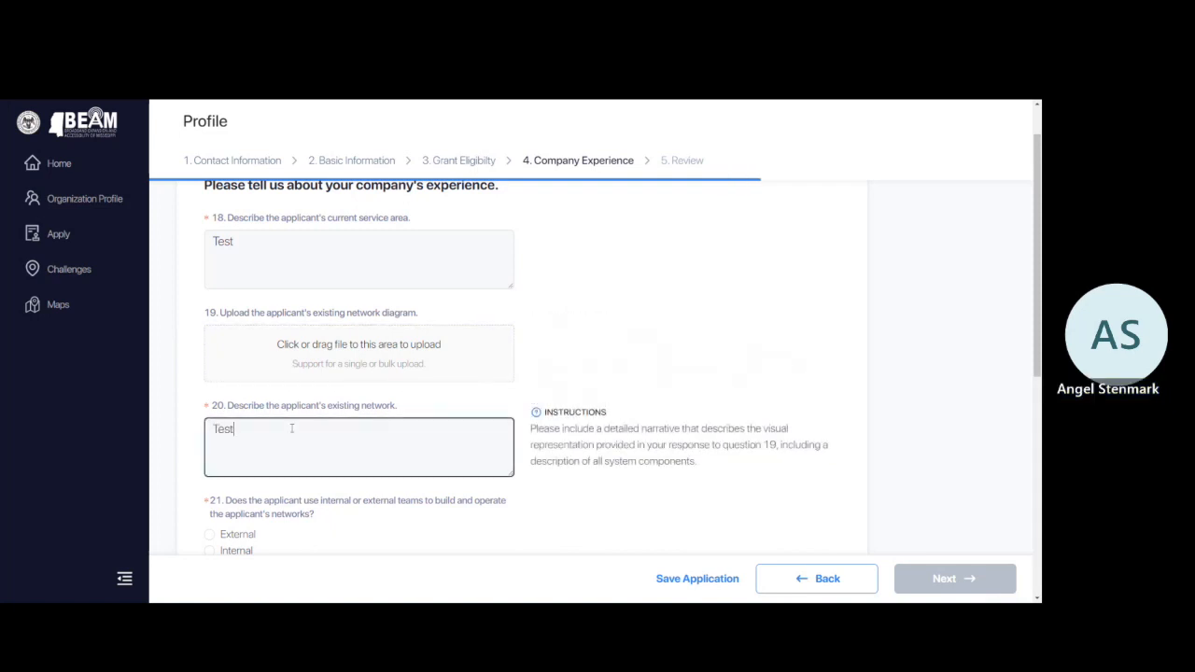
Choose Internal teams, an existing team of 400 and a grant team of 10, then continue.
{"action": "scroll", "coordinate": [290, 432], "scroll_direction": "down", "scroll_amount": 2}
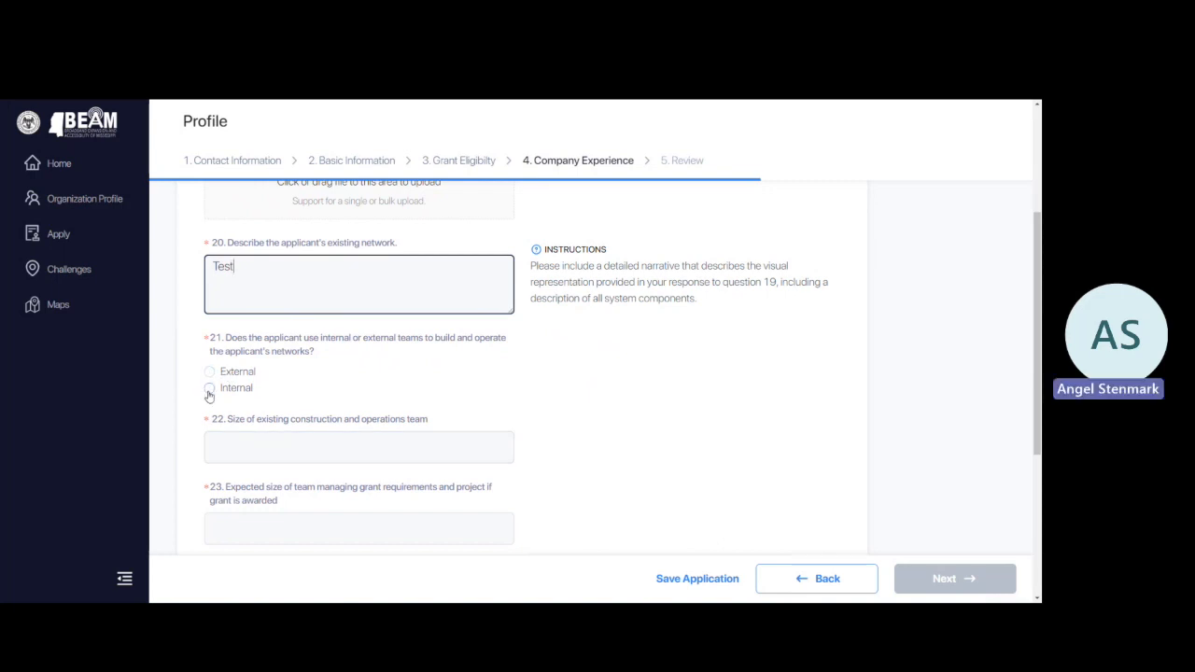
{"action": "left_click", "coordinate": [209, 388]}
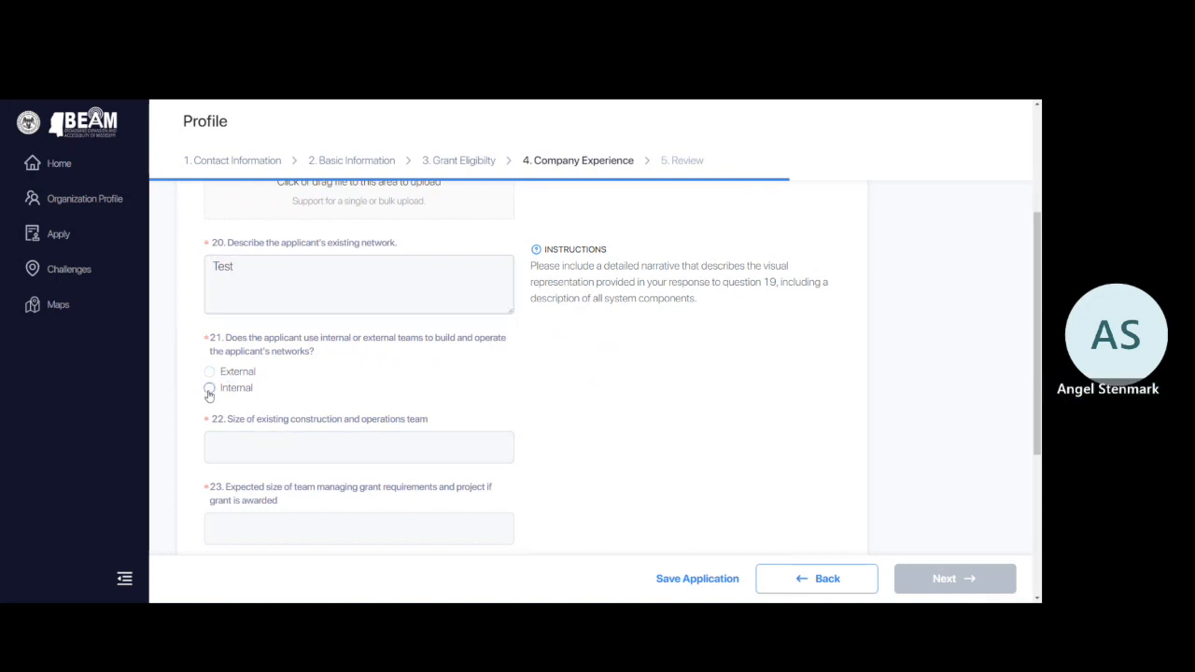
{"action": "left_click", "coordinate": [258, 444]}
{"action": "type", "text": "40"}
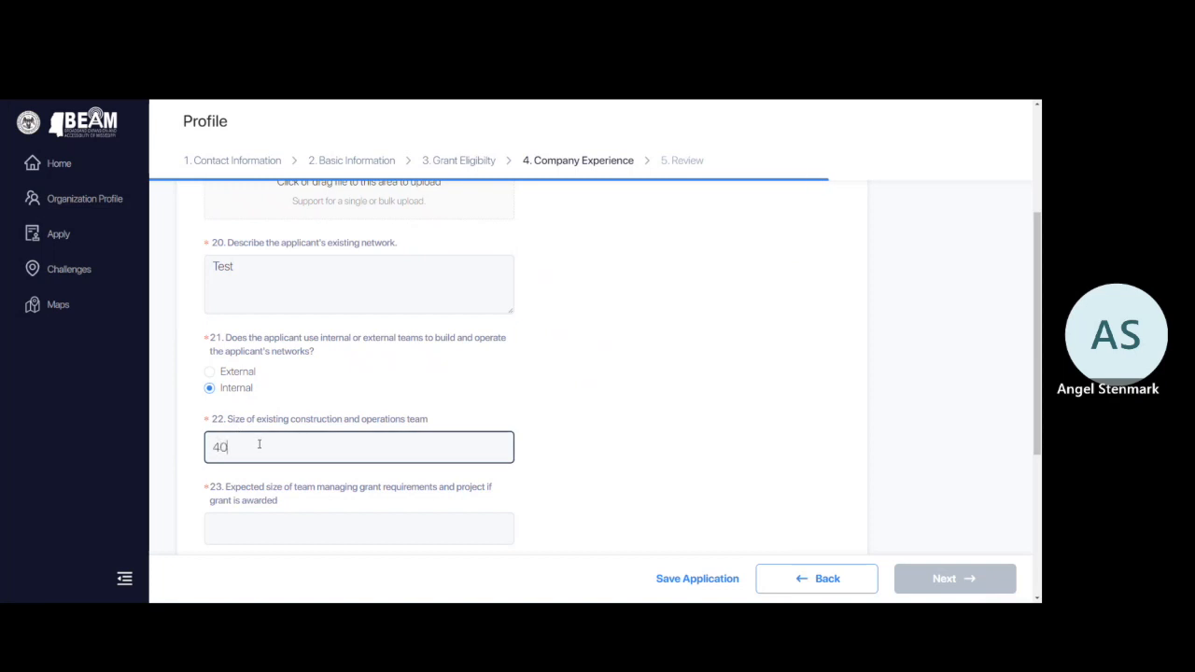
{"action": "type", "text": "0"}
{"action": "left_click", "coordinate": [281, 528]}
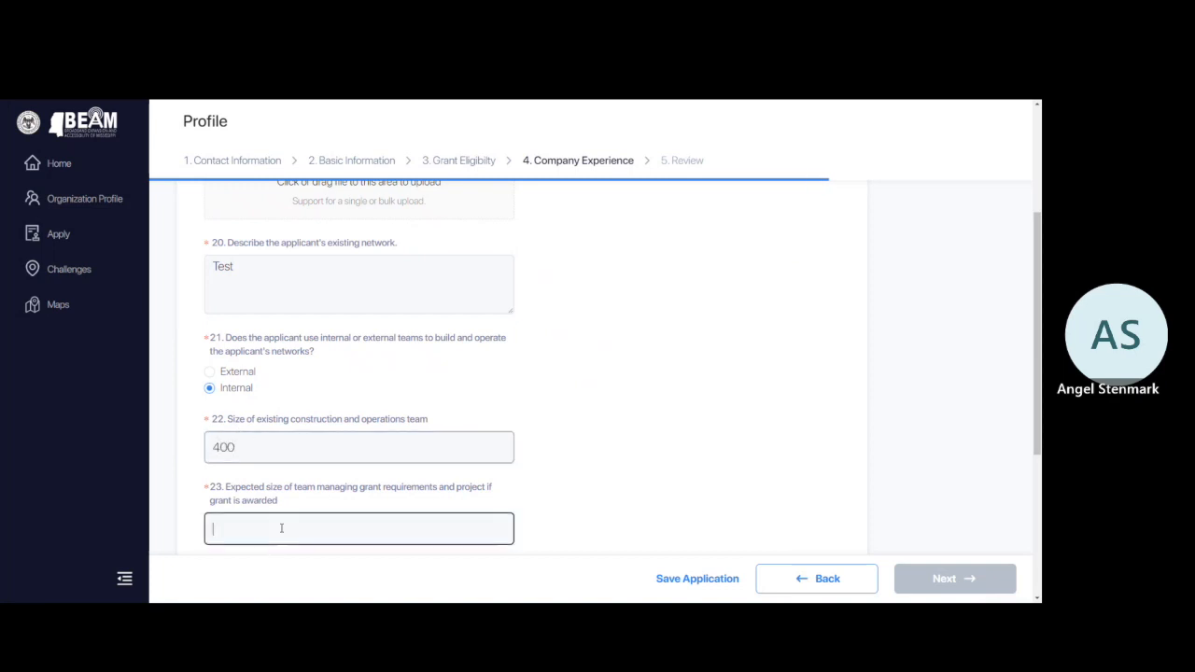
{"action": "type", "text": "10"}
{"action": "scroll", "coordinate": [281, 527], "scroll_direction": "down", "scroll_amount": 3}
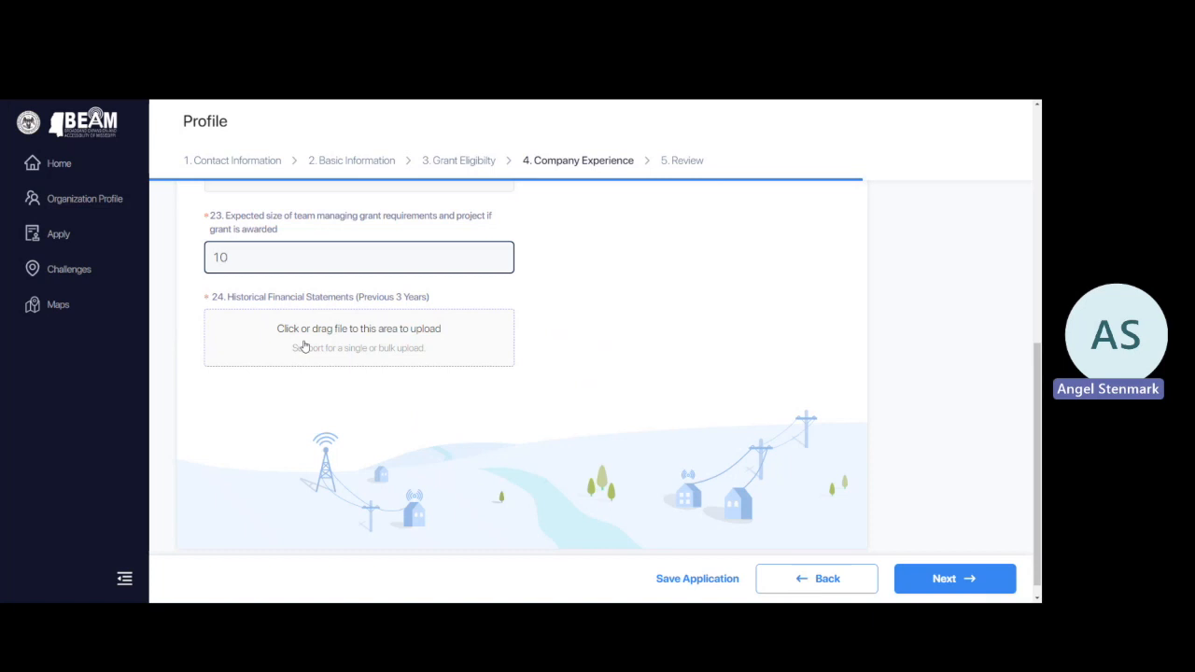
{"action": "left_click", "coordinate": [923, 583]}
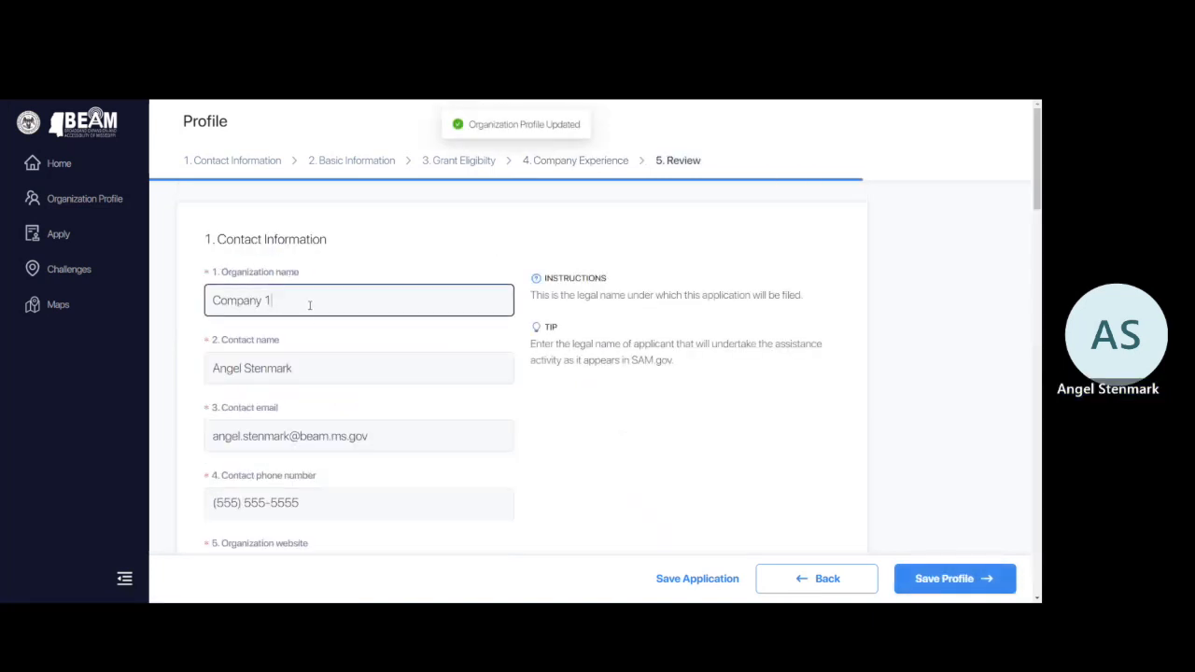
{"action": "scroll", "coordinate": [392, 357], "scroll_direction": "down", "scroll_amount": 2}
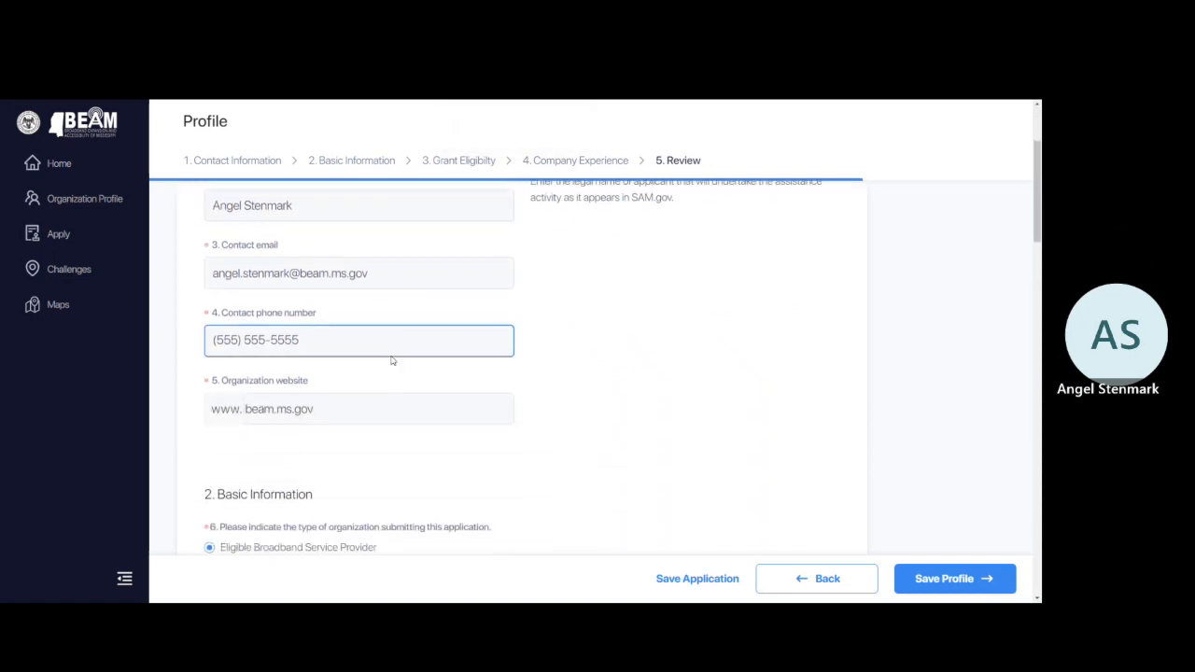
{"action": "scroll", "coordinate": [392, 360], "scroll_direction": "down", "scroll_amount": 1}
{"action": "scroll", "coordinate": [391, 361], "scroll_direction": "up", "scroll_amount": 3}
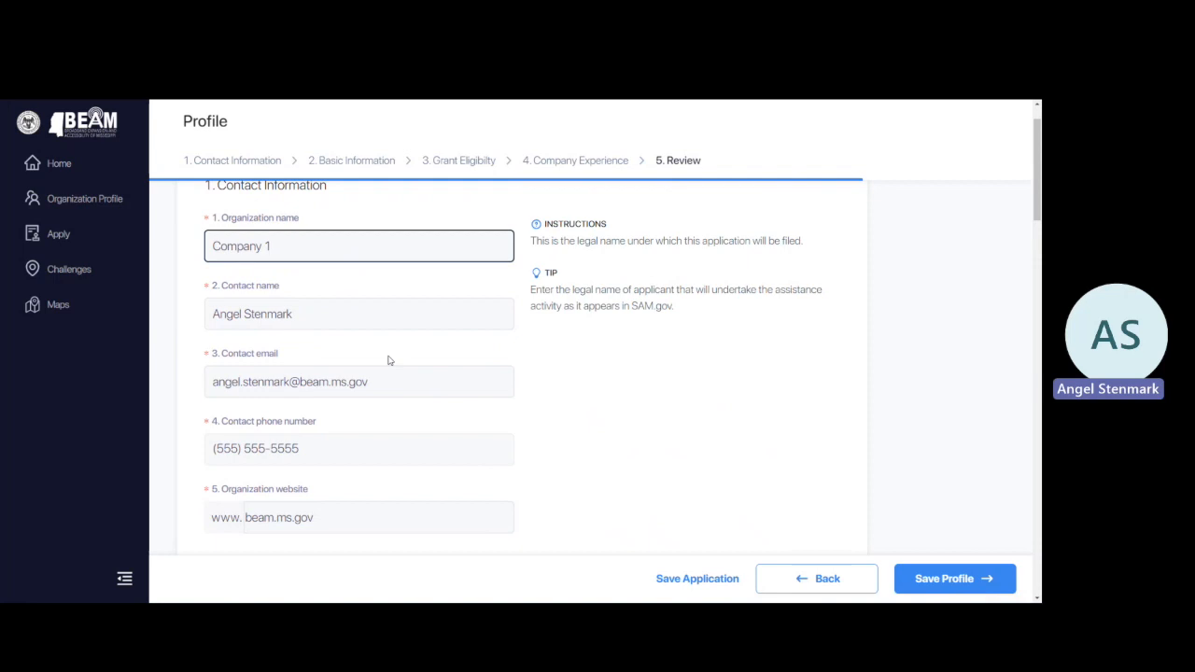
{"action": "scroll", "coordinate": [389, 360], "scroll_direction": "down", "scroll_amount": 7}
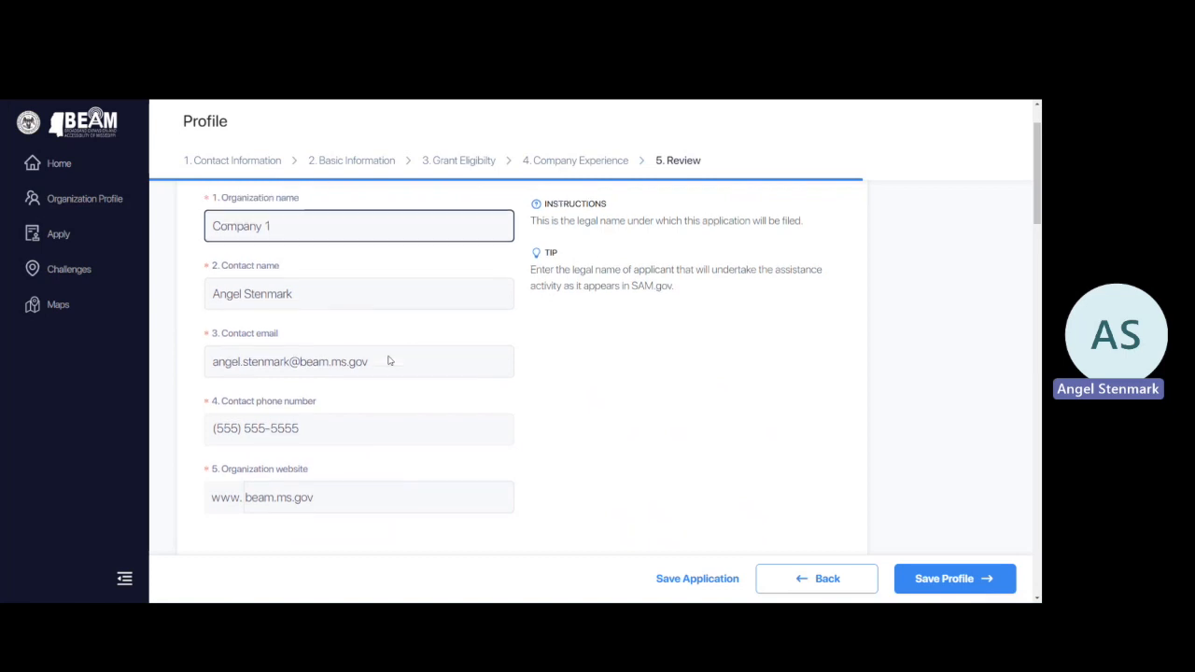
{"action": "scroll", "coordinate": [389, 360], "scroll_direction": "down", "scroll_amount": 8}
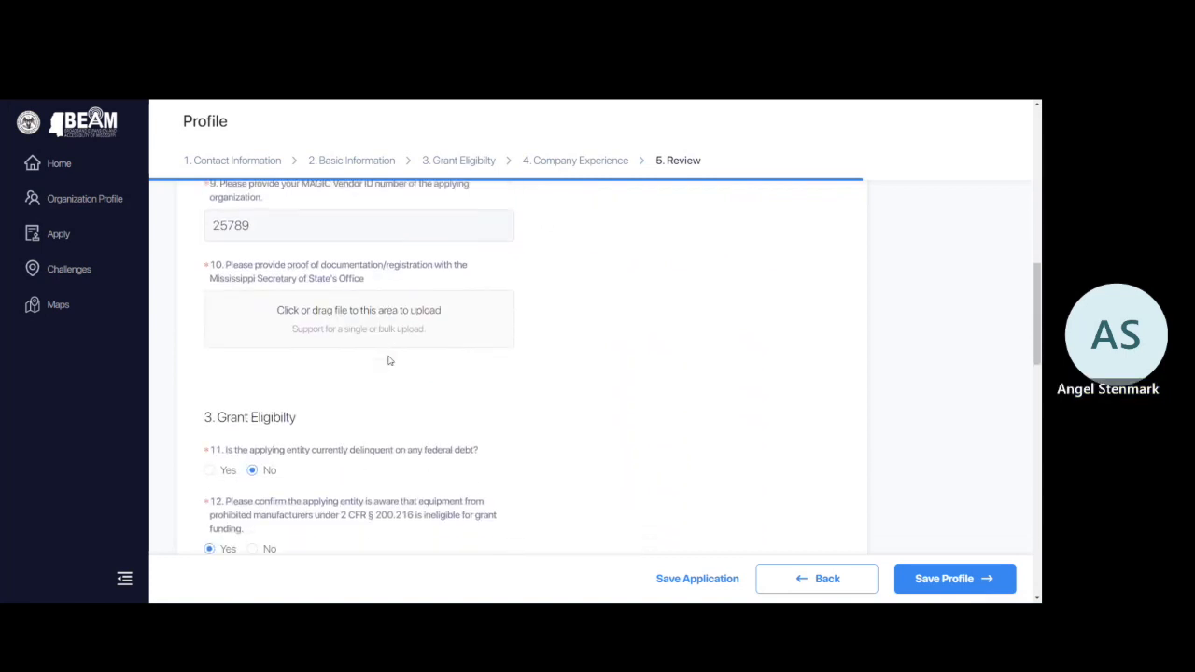
{"action": "scroll", "coordinate": [389, 360], "scroll_direction": "down", "scroll_amount": 8}
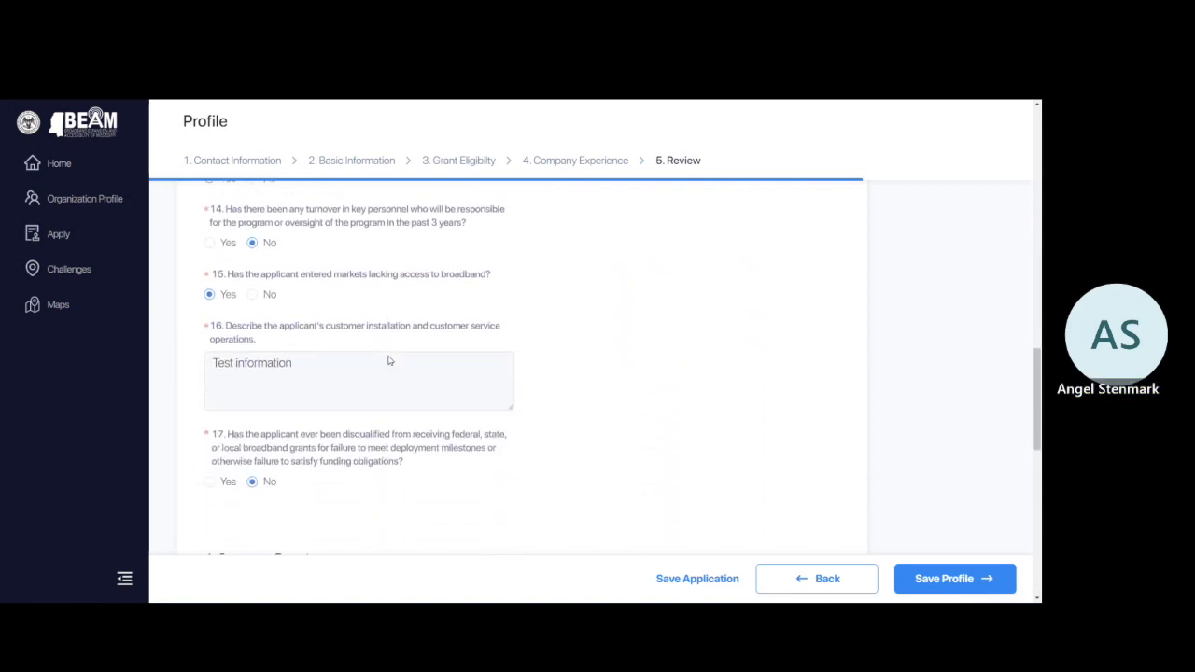
{"action": "scroll", "coordinate": [389, 361], "scroll_direction": "down", "scroll_amount": 5}
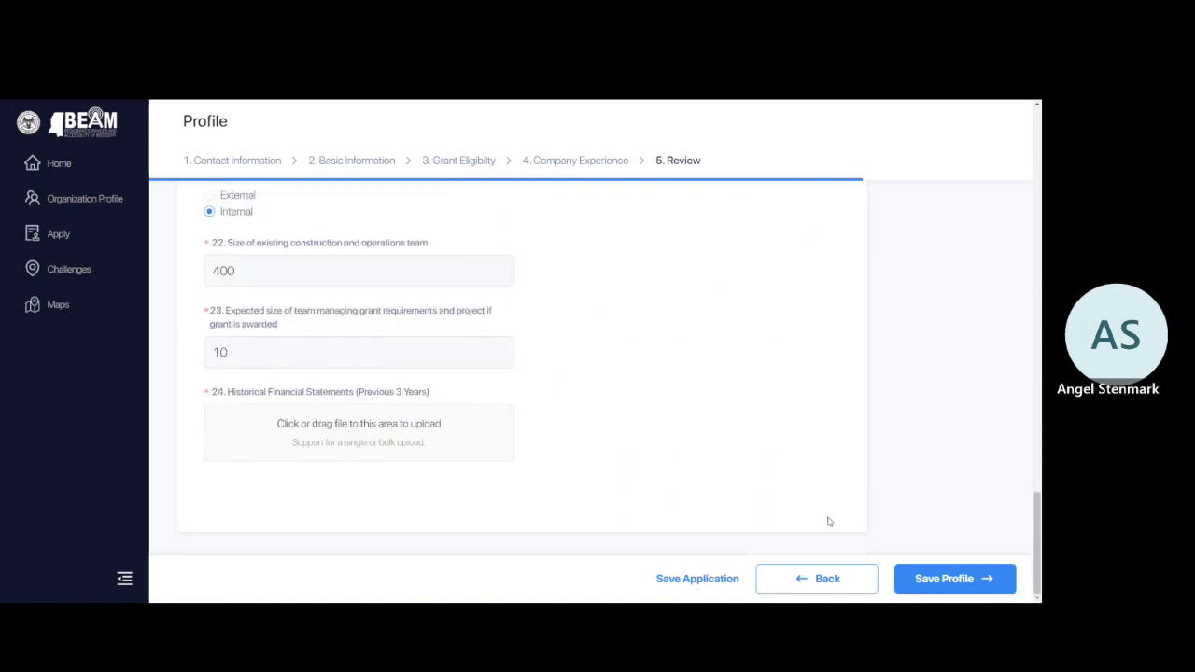
Save the profile and choose Apply for Grant in the congratulations dialog.
{"action": "left_click", "coordinate": [940, 578]}
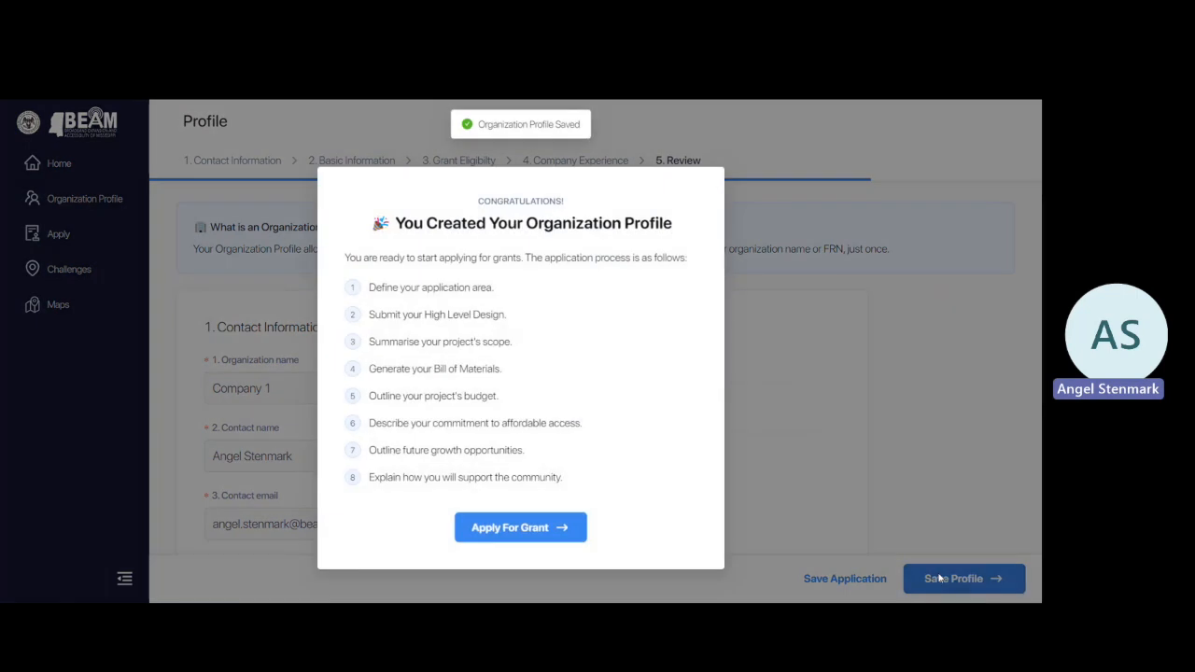
{"action": "left_click", "coordinate": [507, 529]}
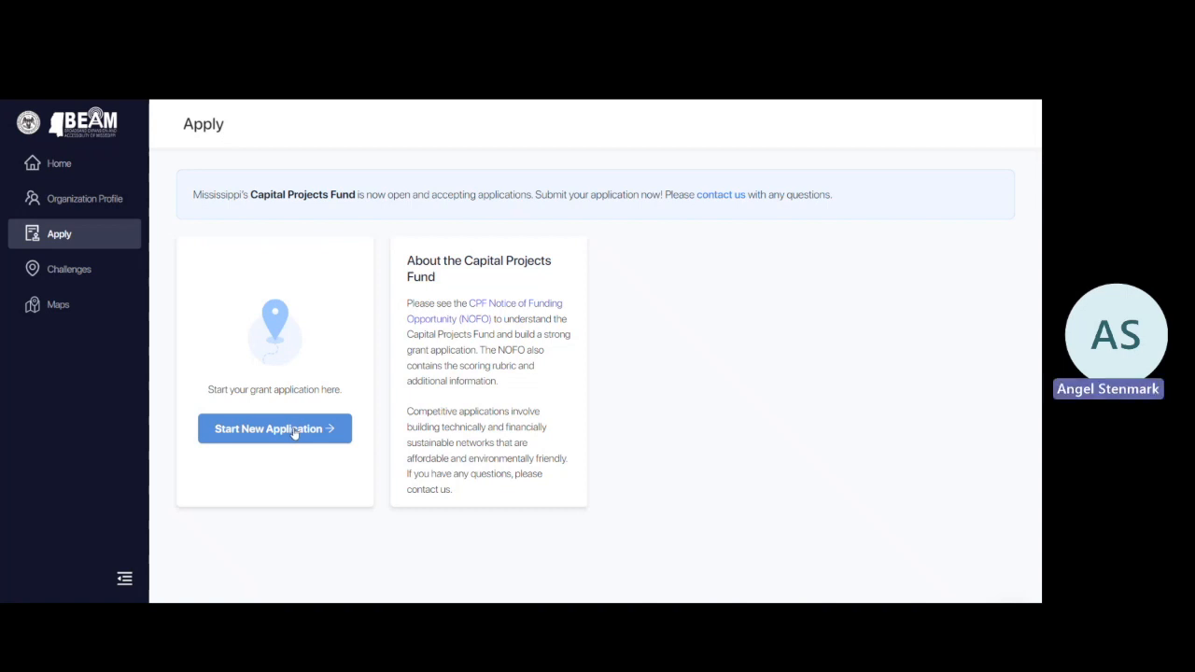
Create a Capital Projects Fund, Broadband Infrastructure application named 'Test Application June 14 BEAM'.
{"action": "left_click", "coordinate": [294, 430]}
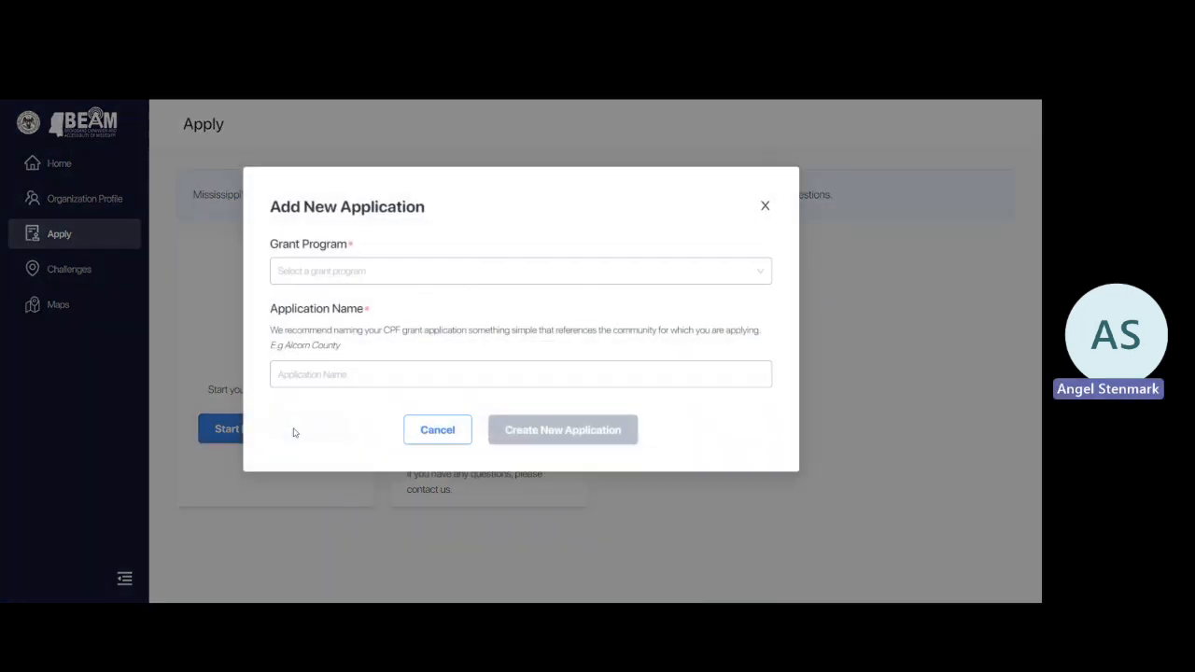
{"action": "left_click", "coordinate": [362, 274]}
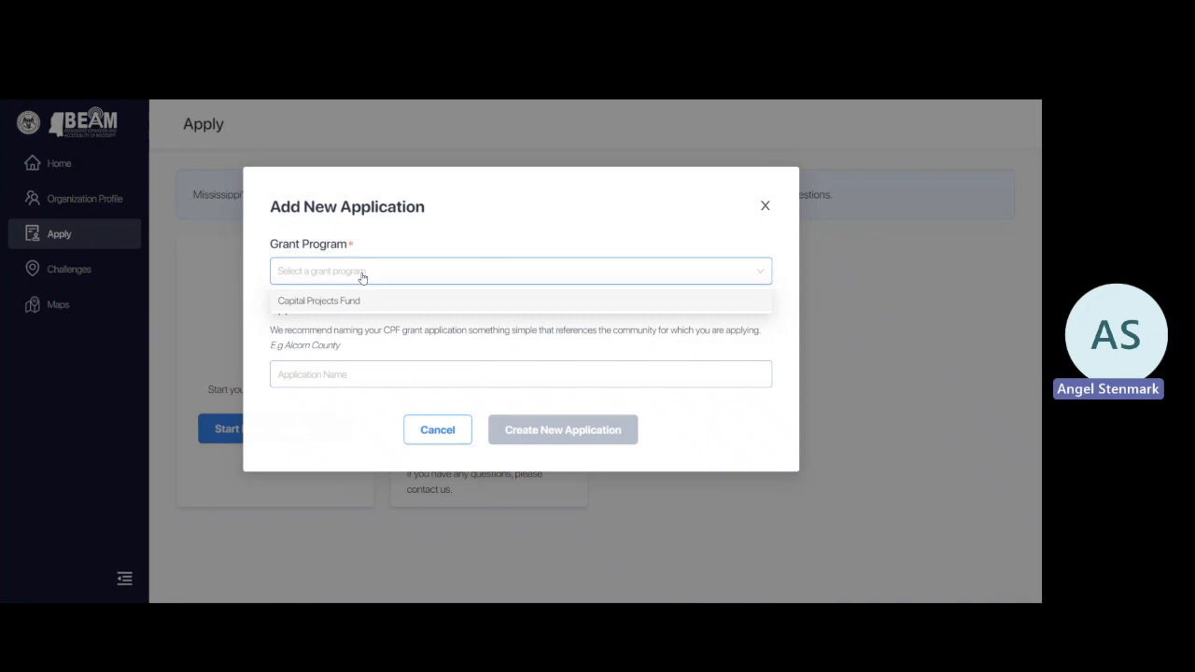
{"action": "left_click", "coordinate": [362, 301]}
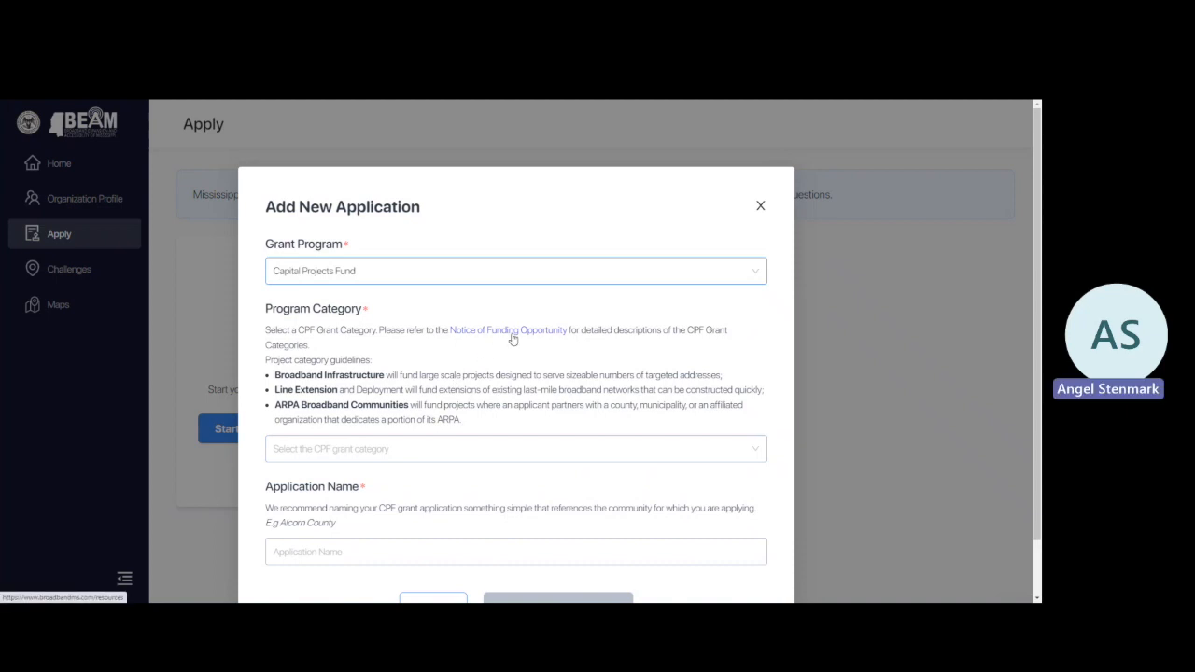
{"action": "left_click", "coordinate": [383, 448]}
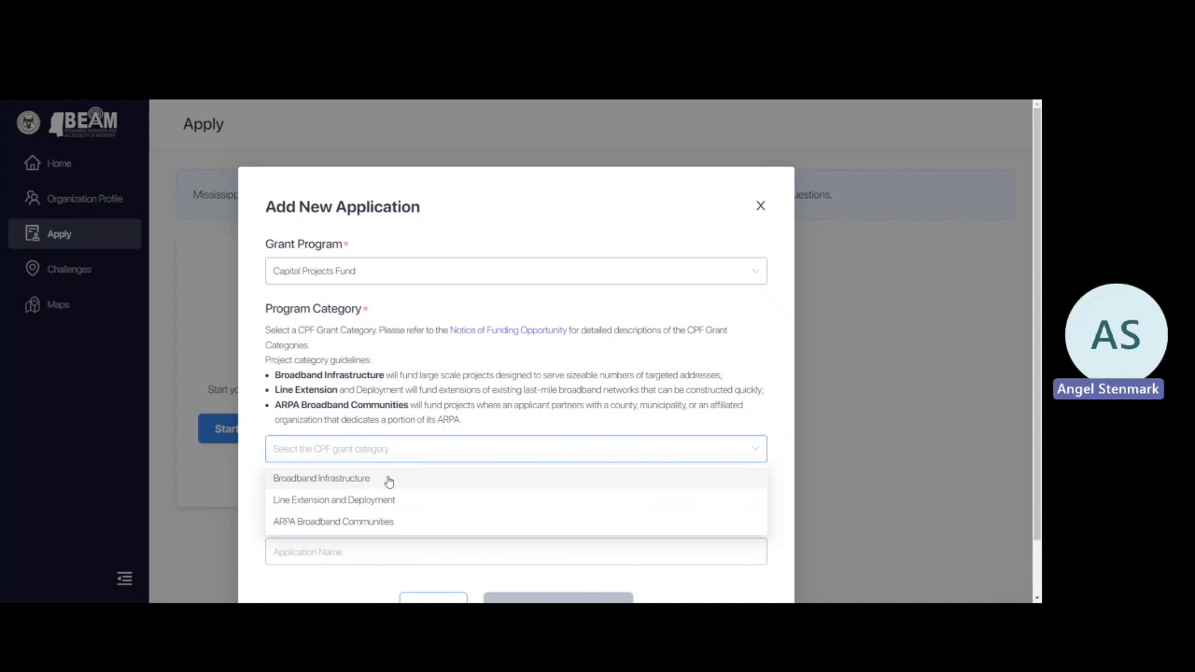
{"action": "left_click", "coordinate": [388, 479]}
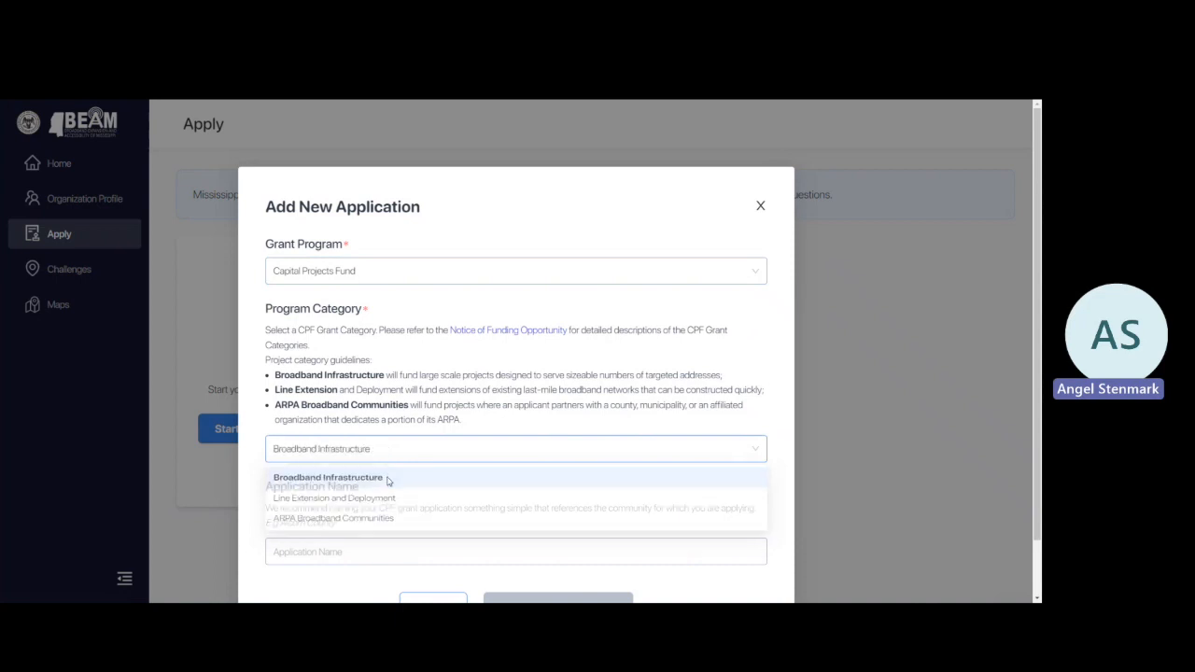
{"action": "left_click", "coordinate": [403, 483]}
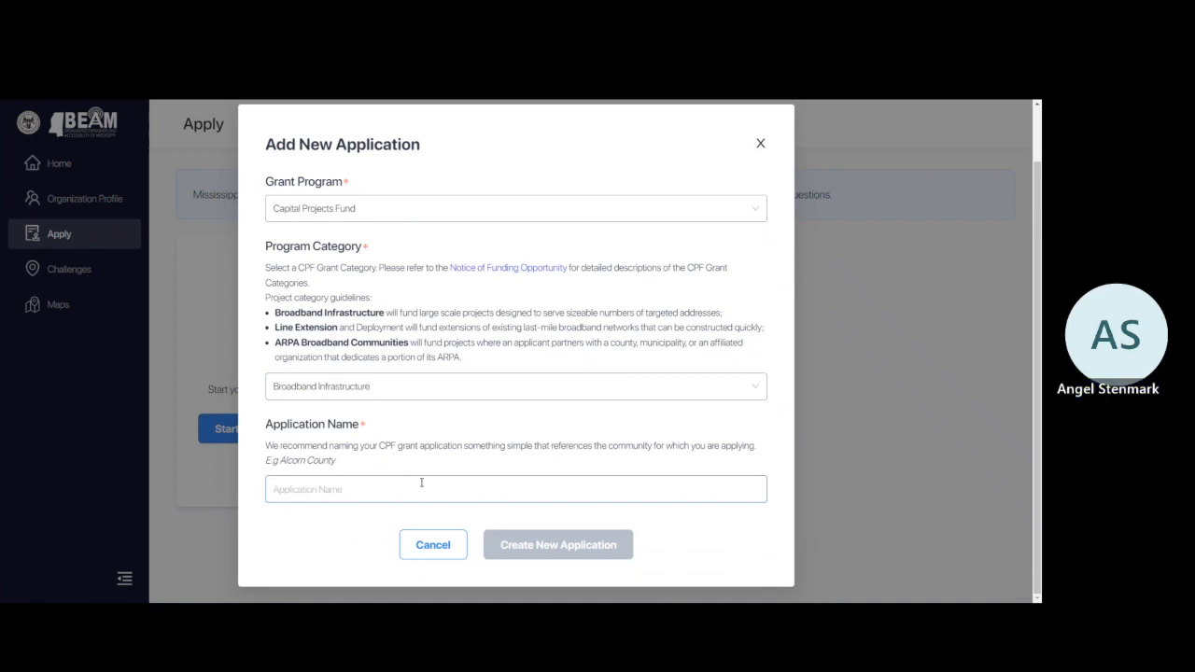
{"action": "type", "text": "Test App"}
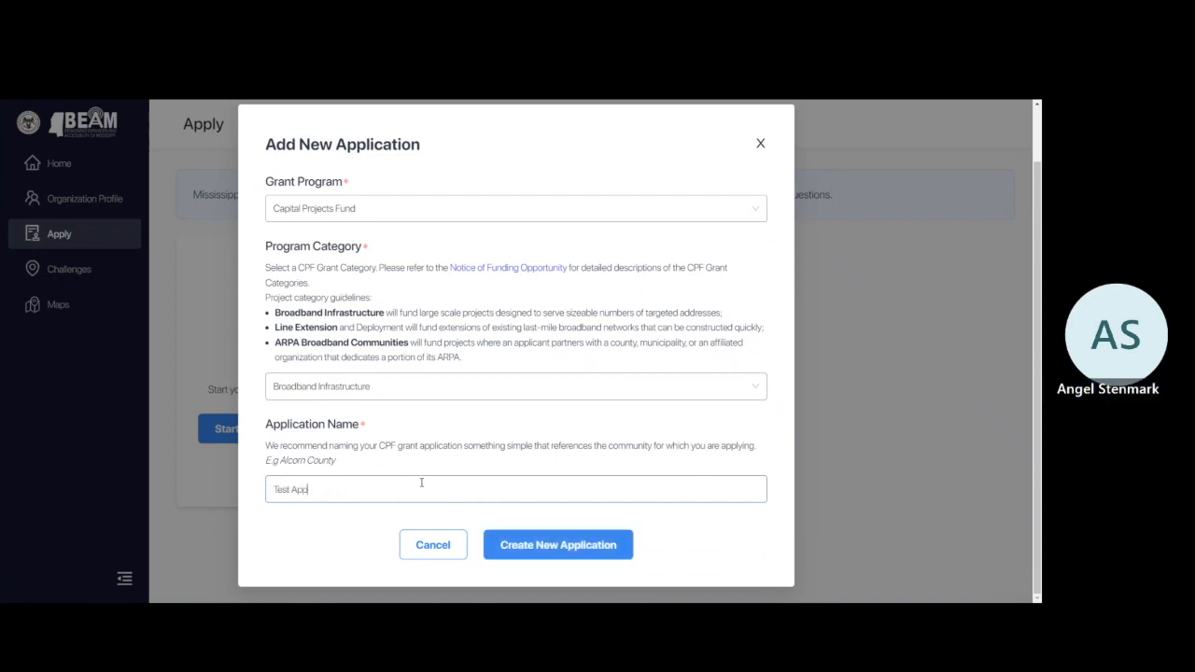
{"action": "type", "text": "lication June 14 BEAM"}
{"action": "left_click", "coordinate": [536, 547]}
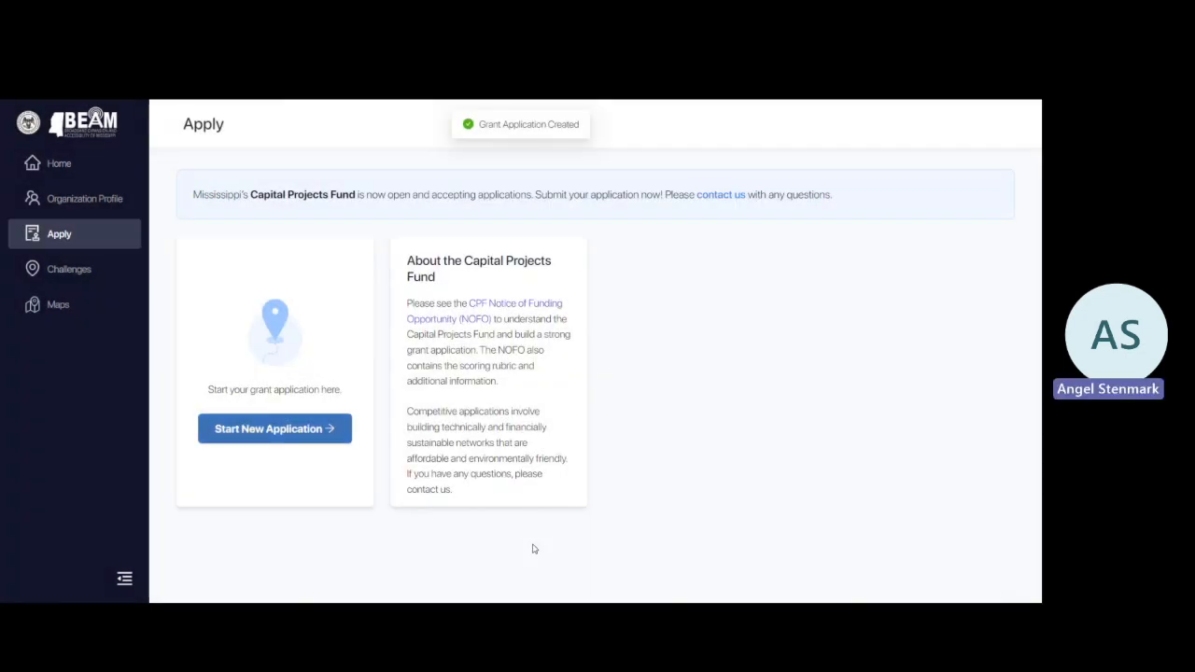
{"action": "left_click", "coordinate": [336, 431]}
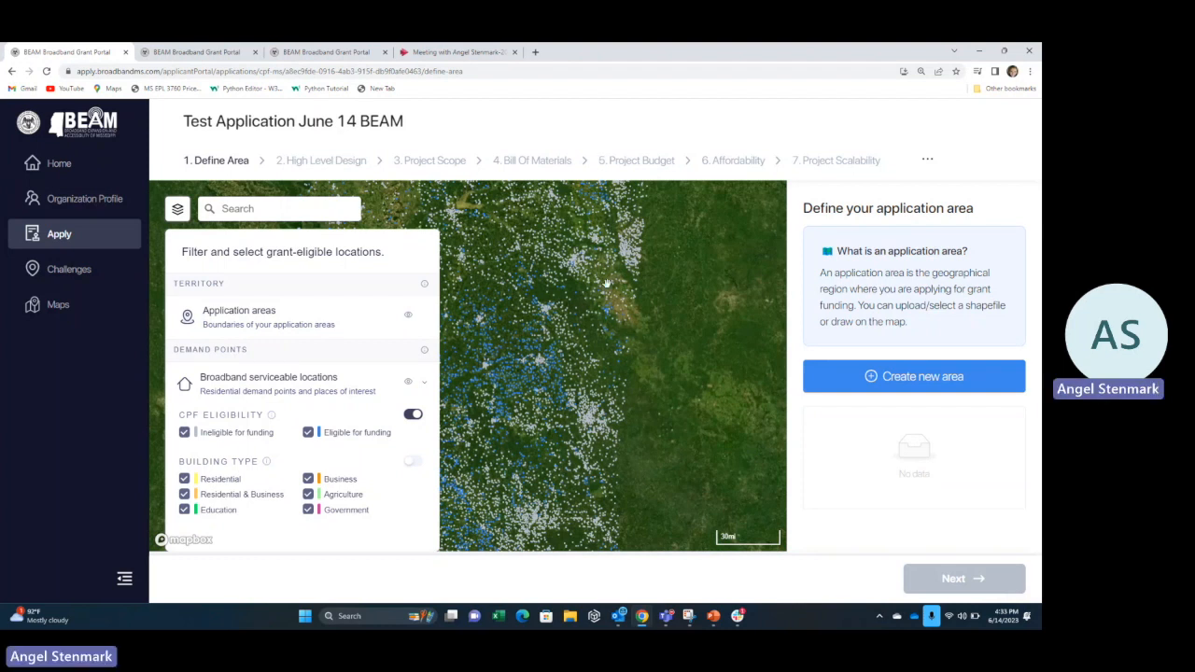
Uncheck Ineligible for funding on the Define Area map so only eligible points show.
{"action": "scroll", "coordinate": [607, 284], "scroll_direction": "down", "scroll_amount": 3}
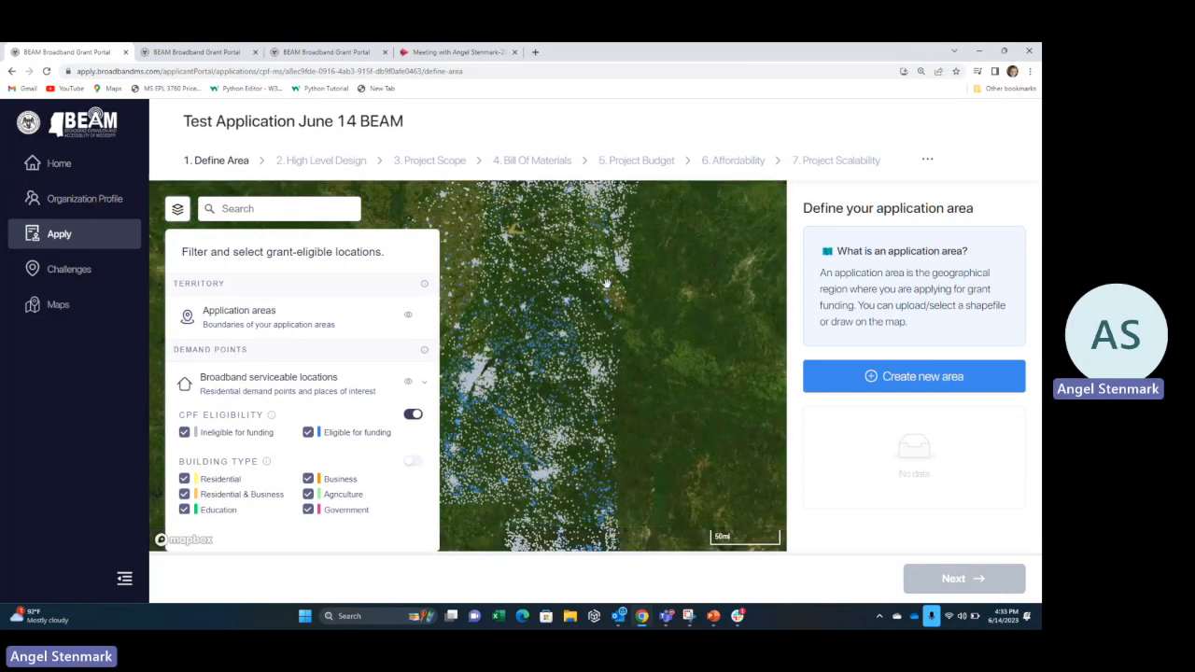
{"action": "scroll", "coordinate": [606, 283], "scroll_direction": "down", "scroll_amount": 2}
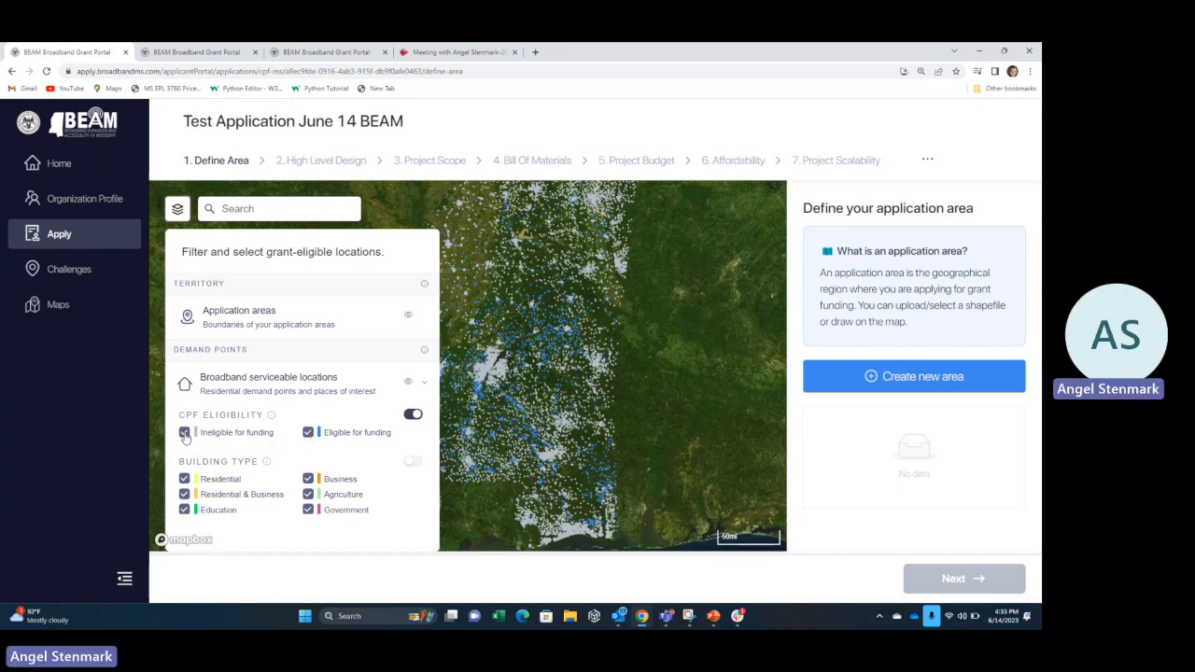
{"action": "left_click", "coordinate": [185, 434]}
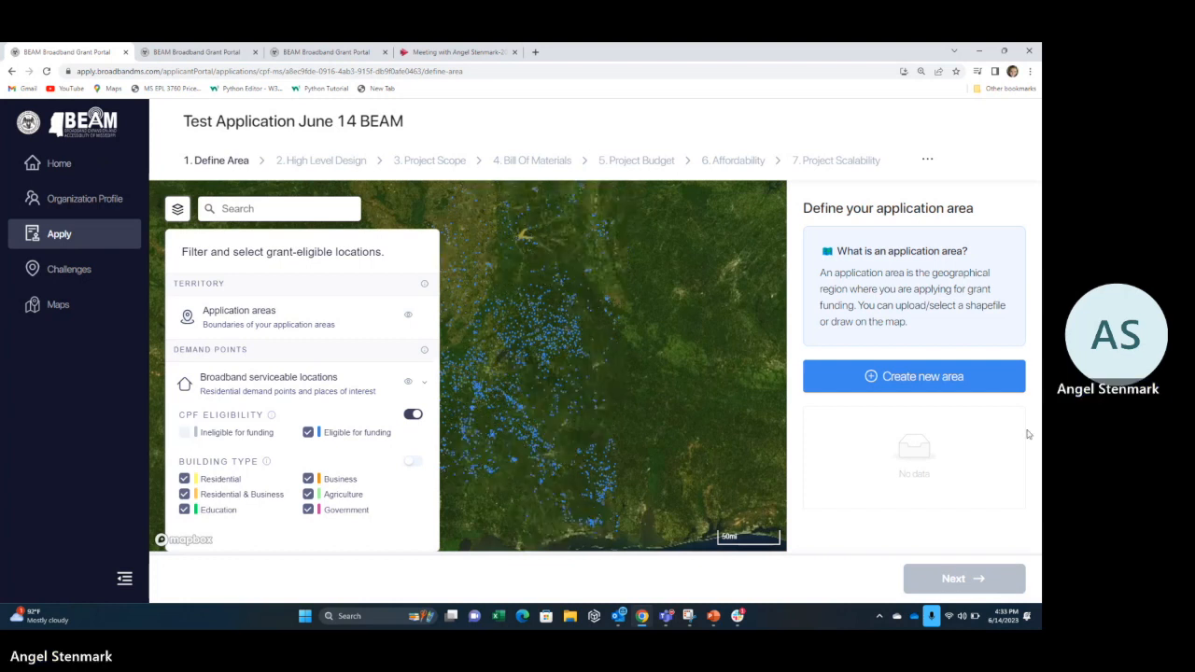
Start a new area named 'Test Area', browse the place library, and close it without choosing.
{"action": "left_click", "coordinate": [960, 381]}
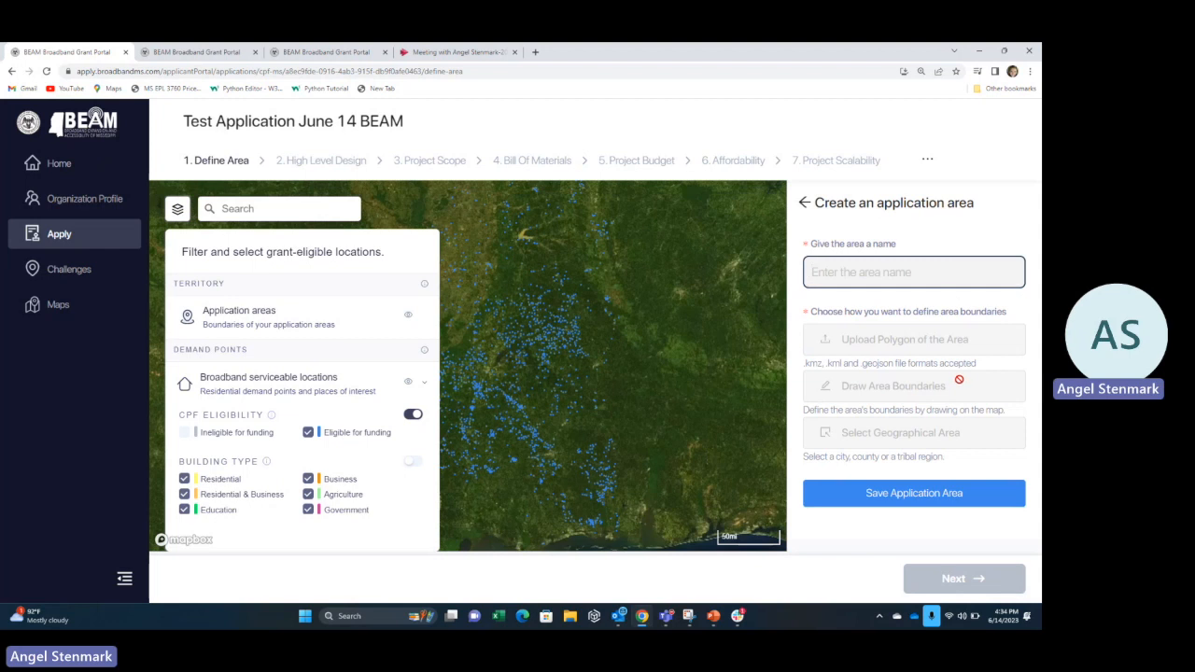
{"action": "type", "text": "Test Area"}
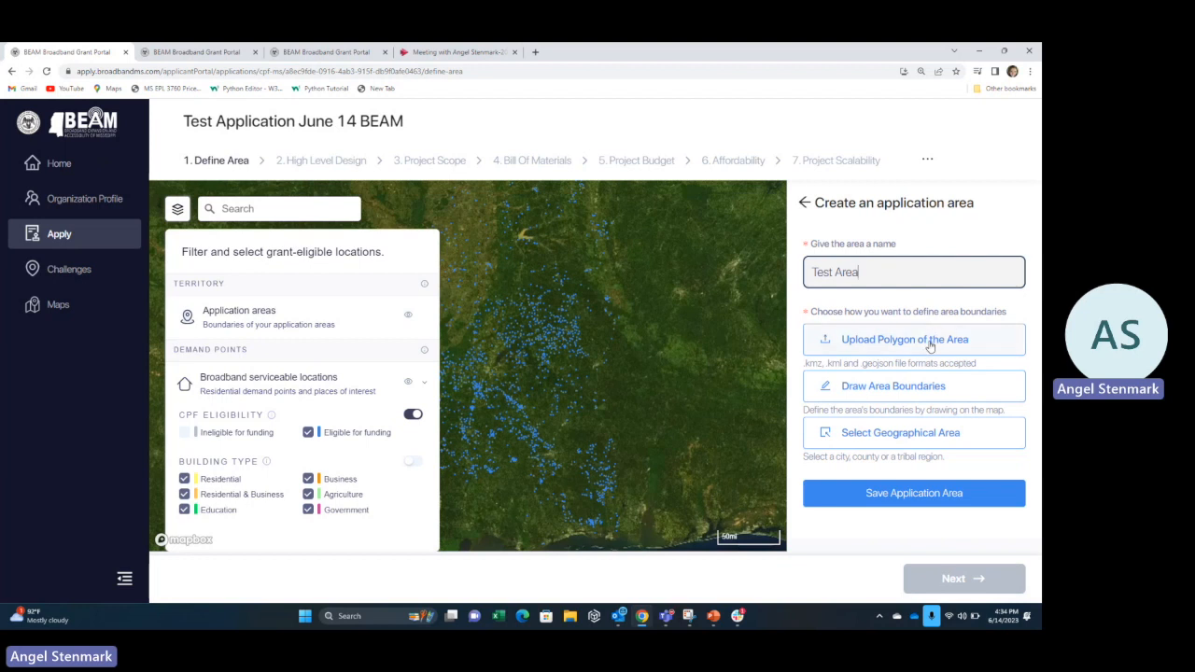
{"action": "left_click", "coordinate": [915, 436]}
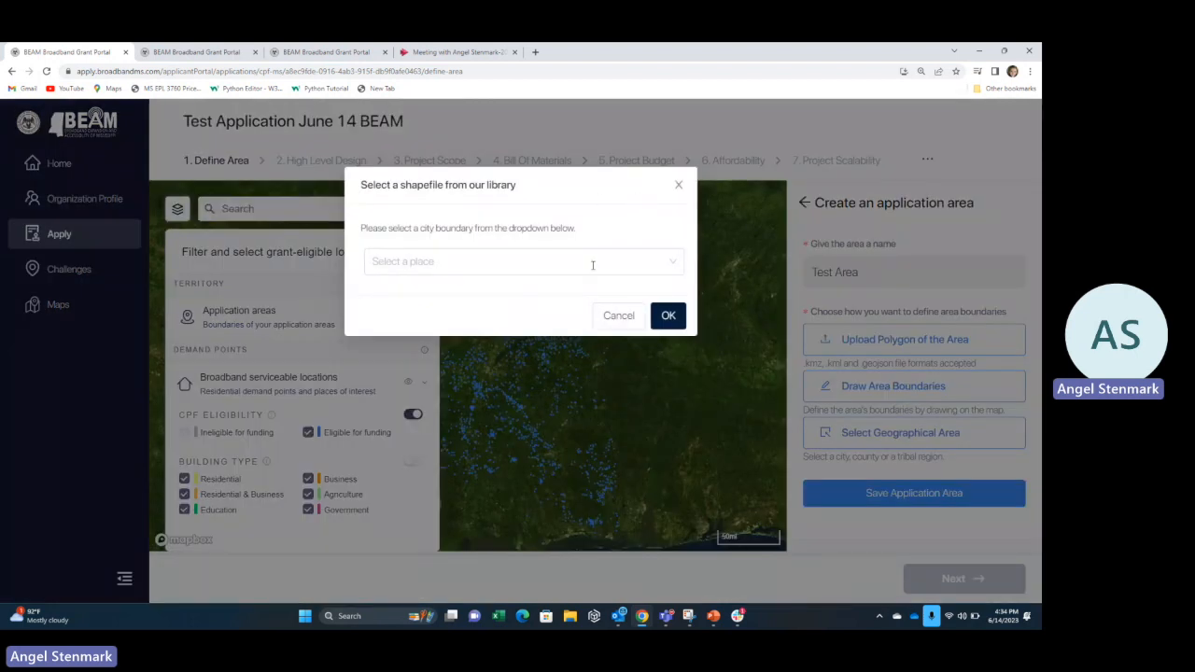
{"action": "left_click", "coordinate": [629, 266]}
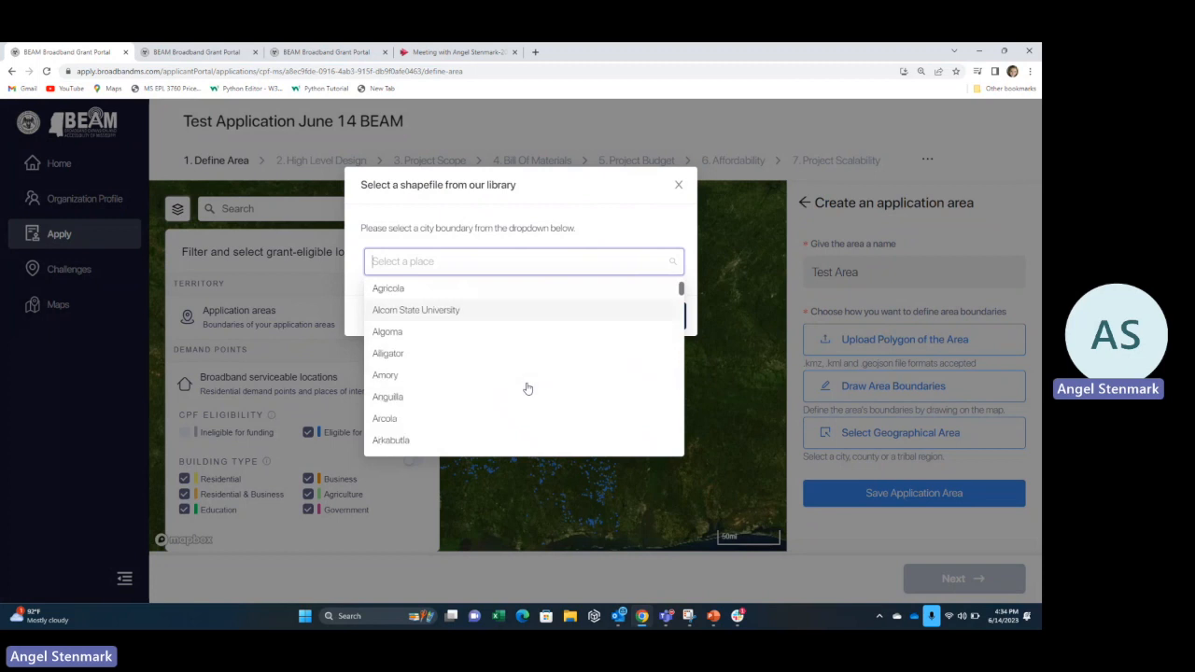
{"action": "scroll", "coordinate": [525, 389], "scroll_direction": "up", "scroll_amount": 1}
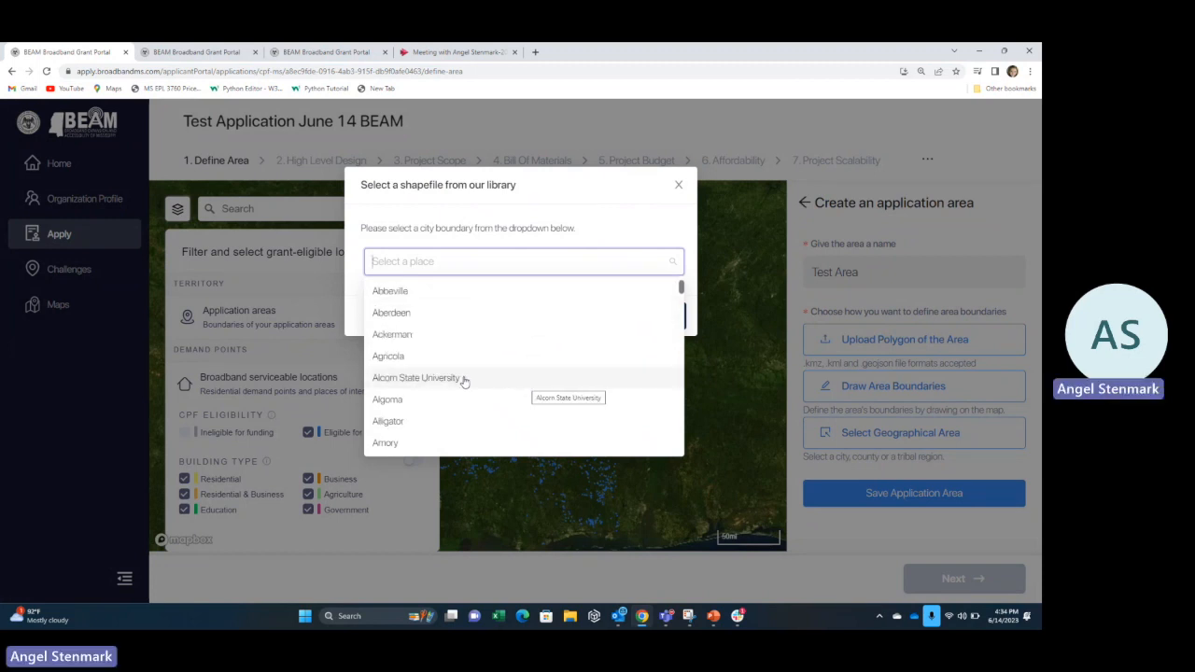
{"action": "scroll", "coordinate": [464, 382], "scroll_direction": "down", "scroll_amount": 10}
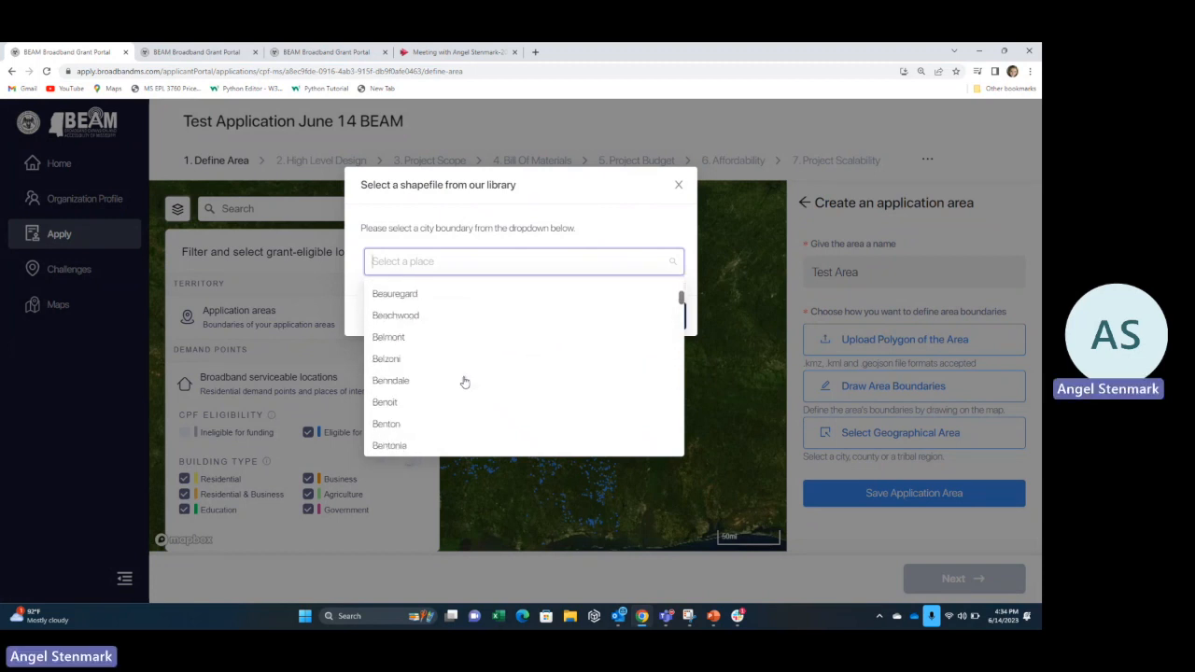
{"action": "scroll", "coordinate": [464, 382], "scroll_direction": "down", "scroll_amount": 3}
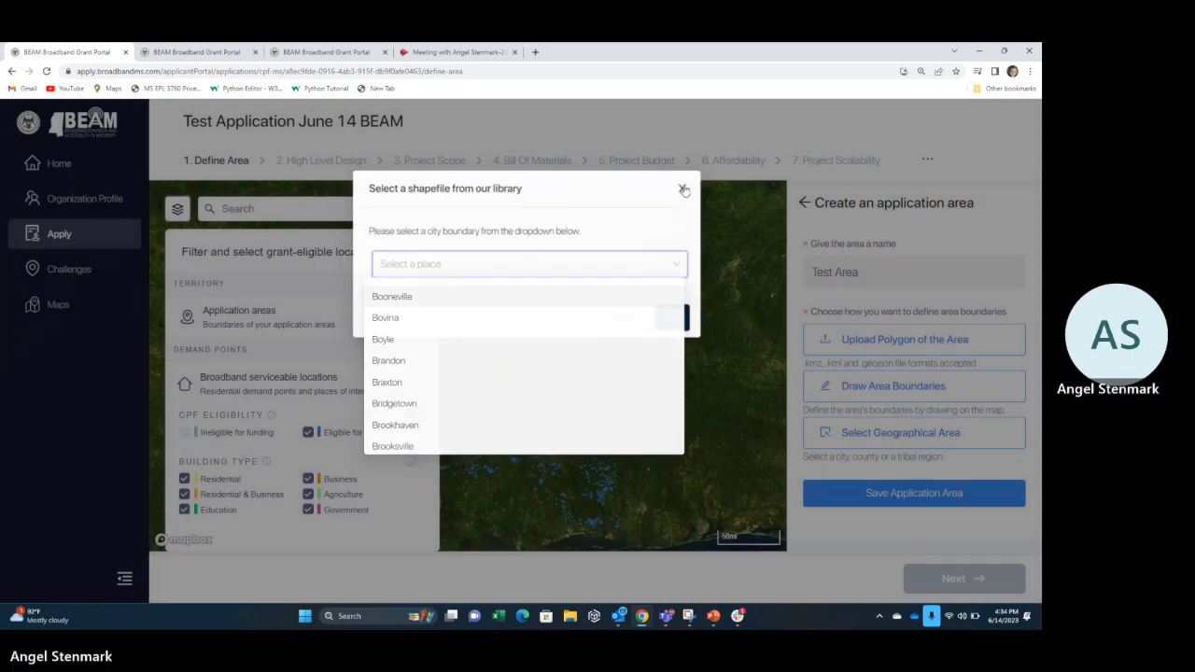
{"action": "left_click", "coordinate": [680, 185]}
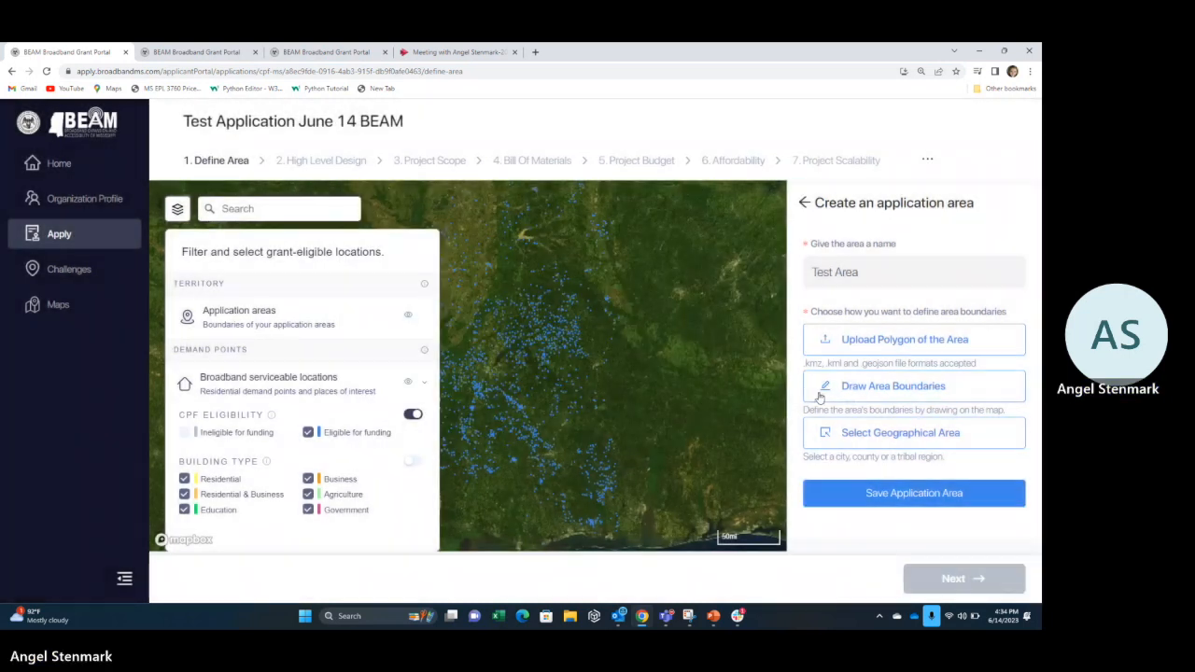
Draw a three-point boundary polygon on the map and save it as the application area.
{"action": "left_click", "coordinate": [884, 389]}
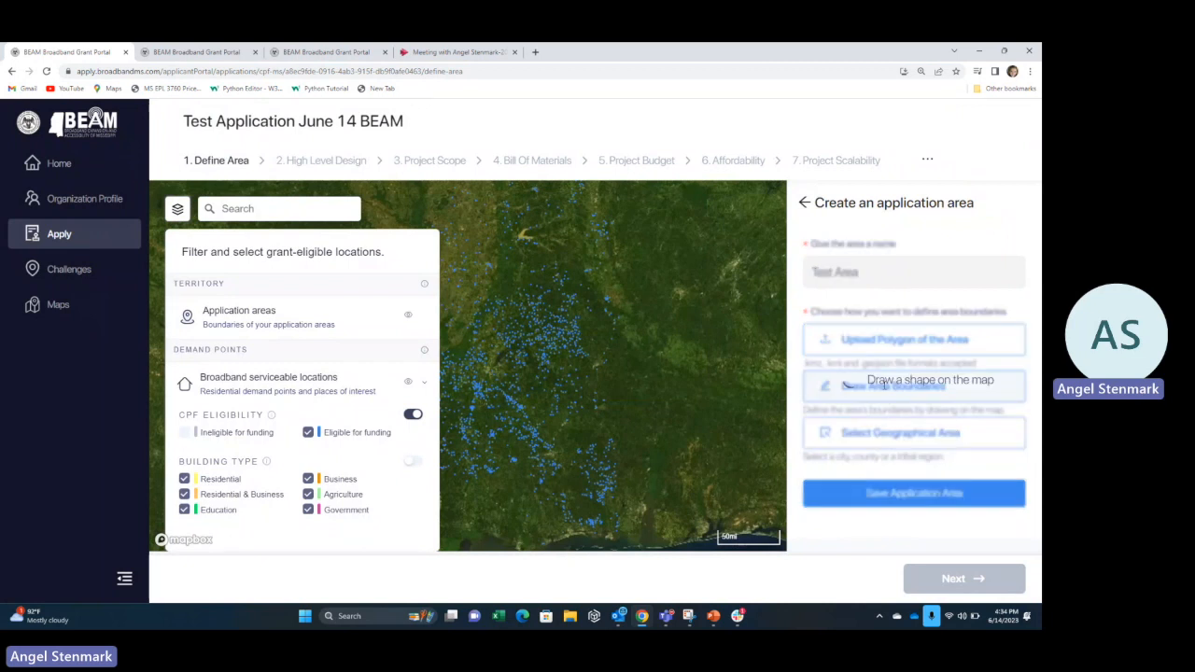
{"action": "left_click", "coordinate": [481, 377]}
{"action": "left_click", "coordinate": [493, 404]}
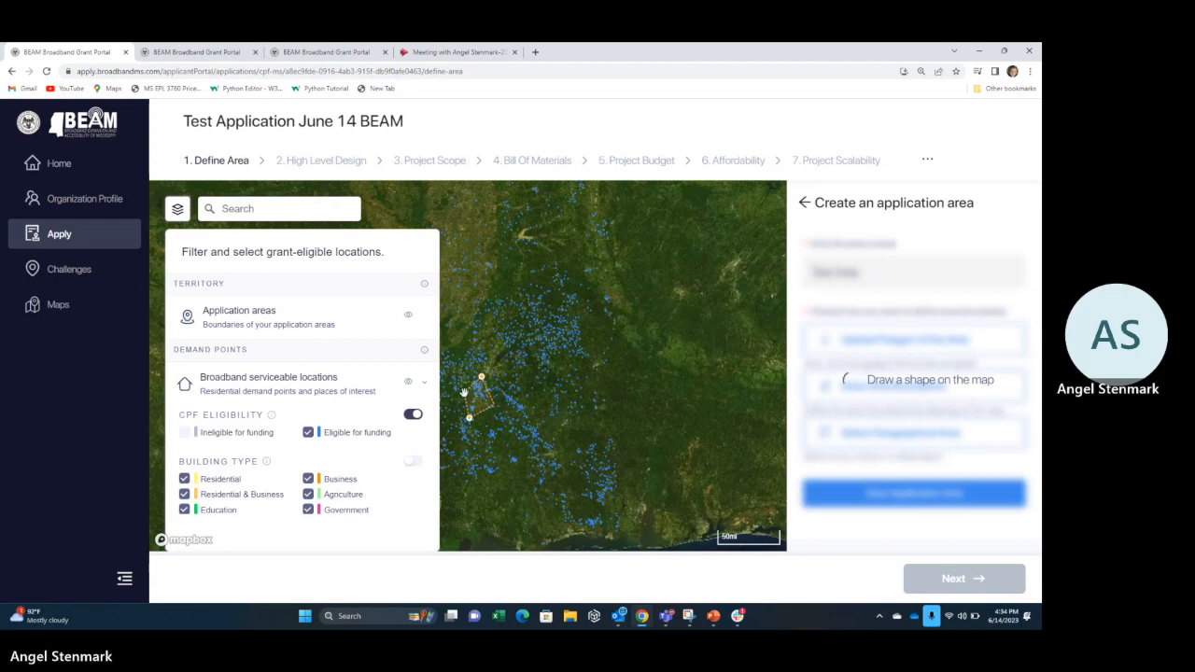
{"action": "double_click", "coordinate": [464, 392]}
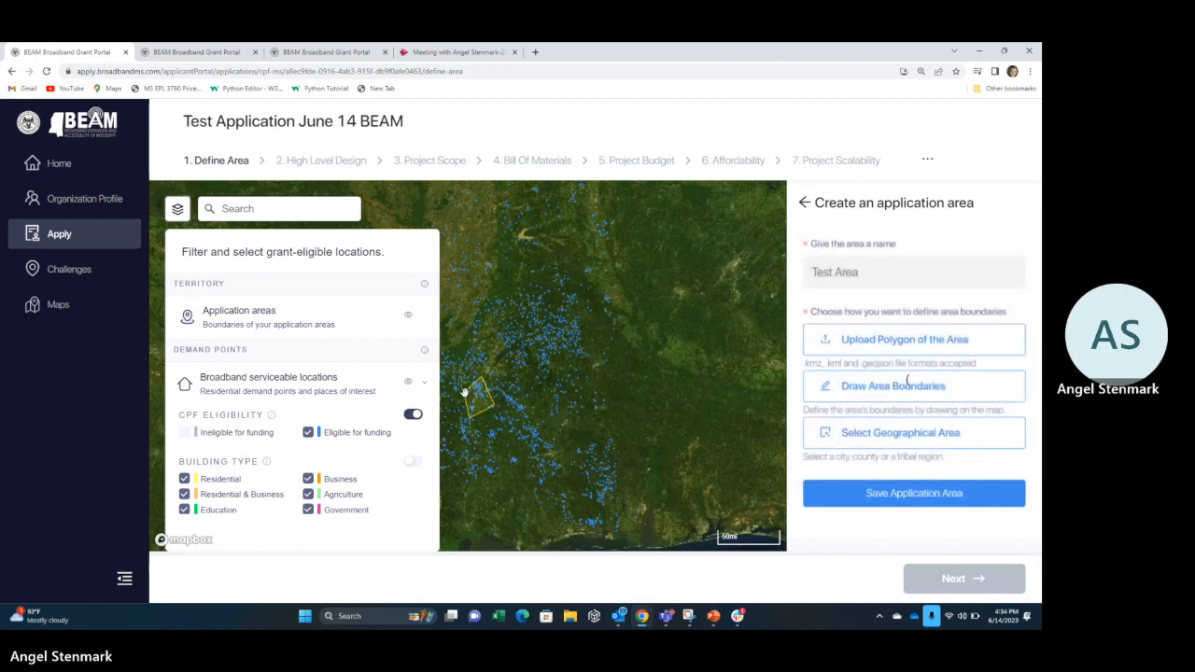
{"action": "left_click", "coordinate": [886, 500]}
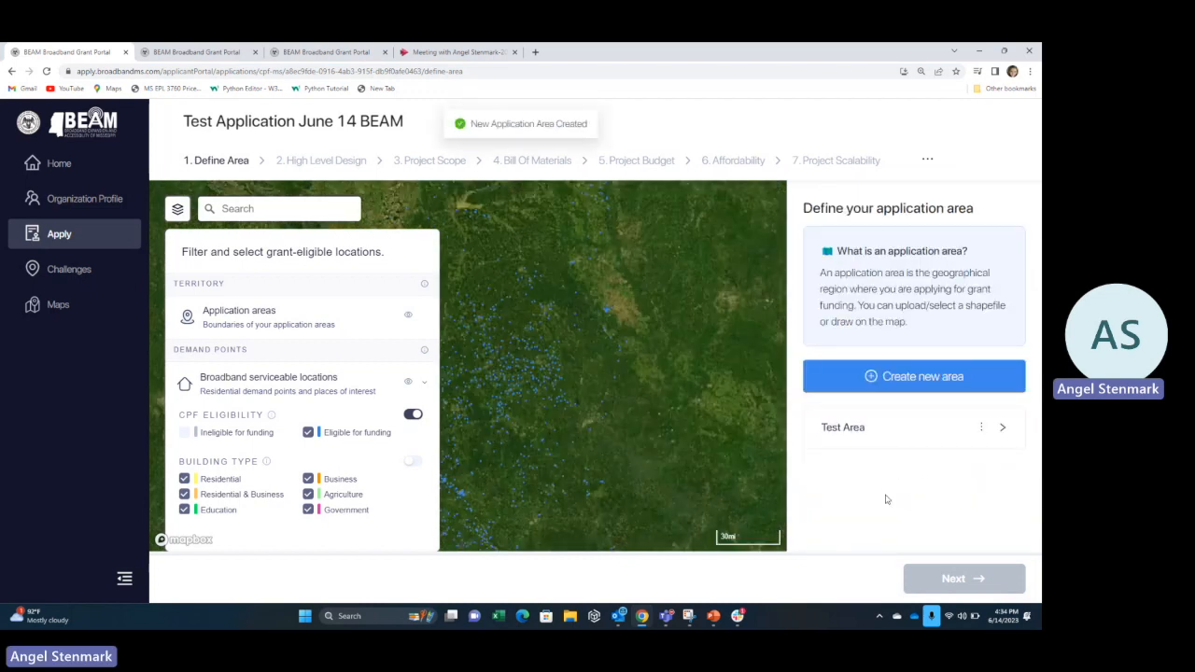
Review Test Area's key insights and continue to High Level Design.
{"action": "left_click", "coordinate": [912, 434]}
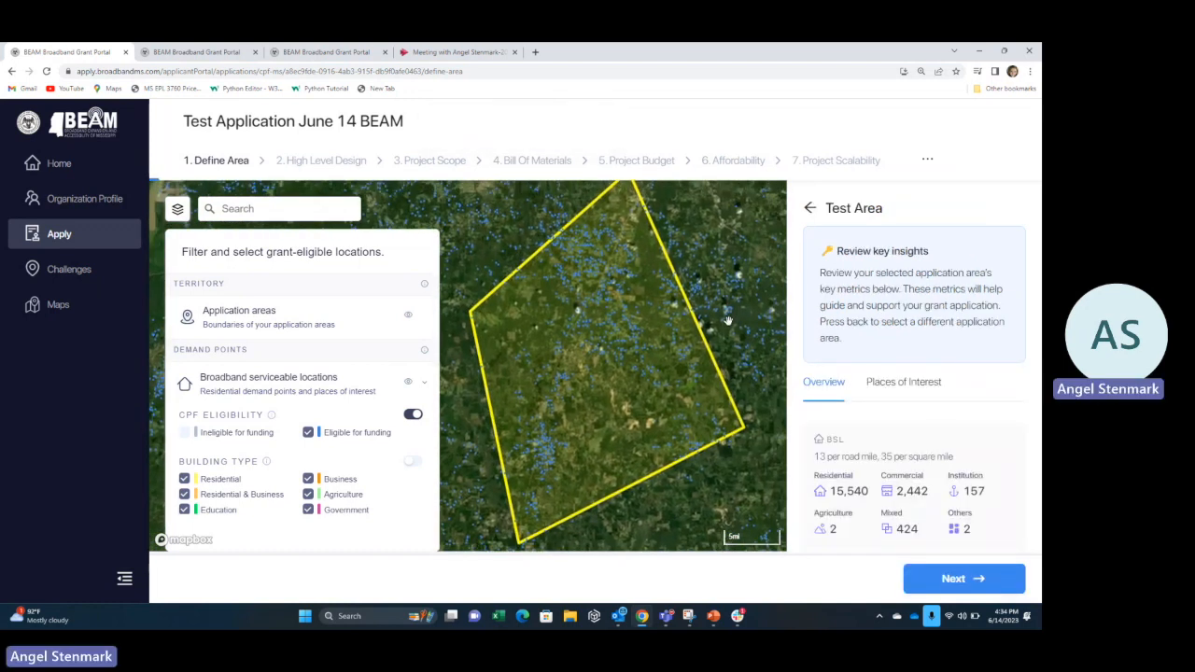
{"action": "scroll", "coordinate": [919, 462], "scroll_direction": "down", "scroll_amount": 1}
{"action": "scroll", "coordinate": [916, 458], "scroll_direction": "up", "scroll_amount": 1}
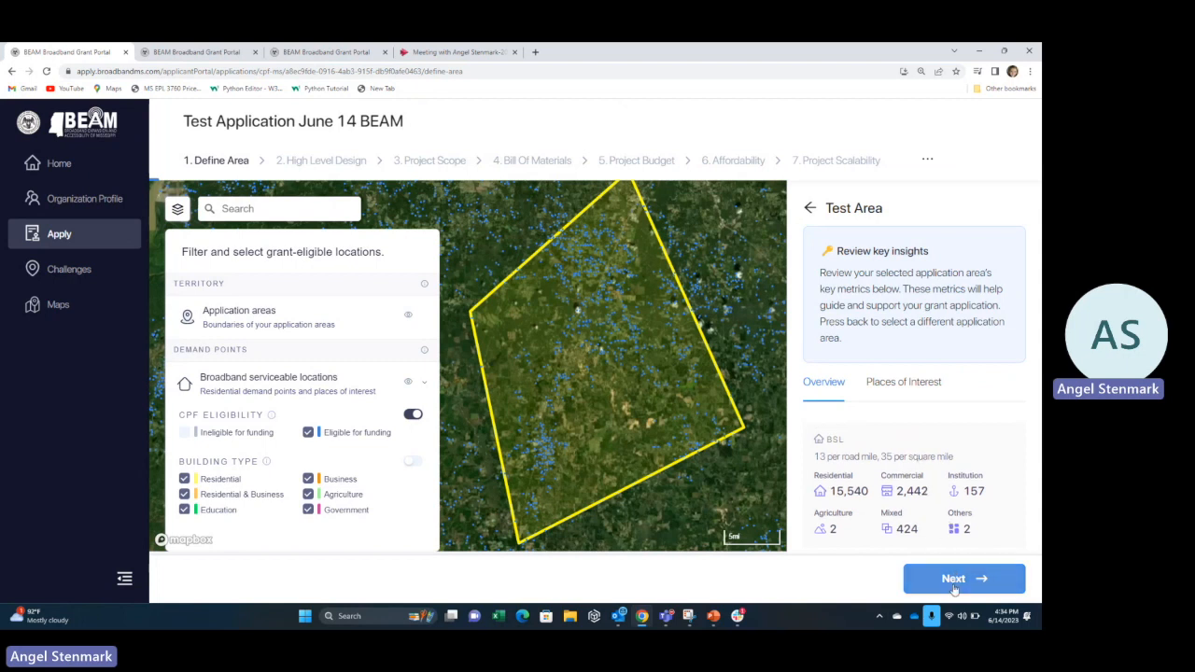
{"action": "scroll", "coordinate": [944, 505], "scroll_direction": "down", "scroll_amount": 1}
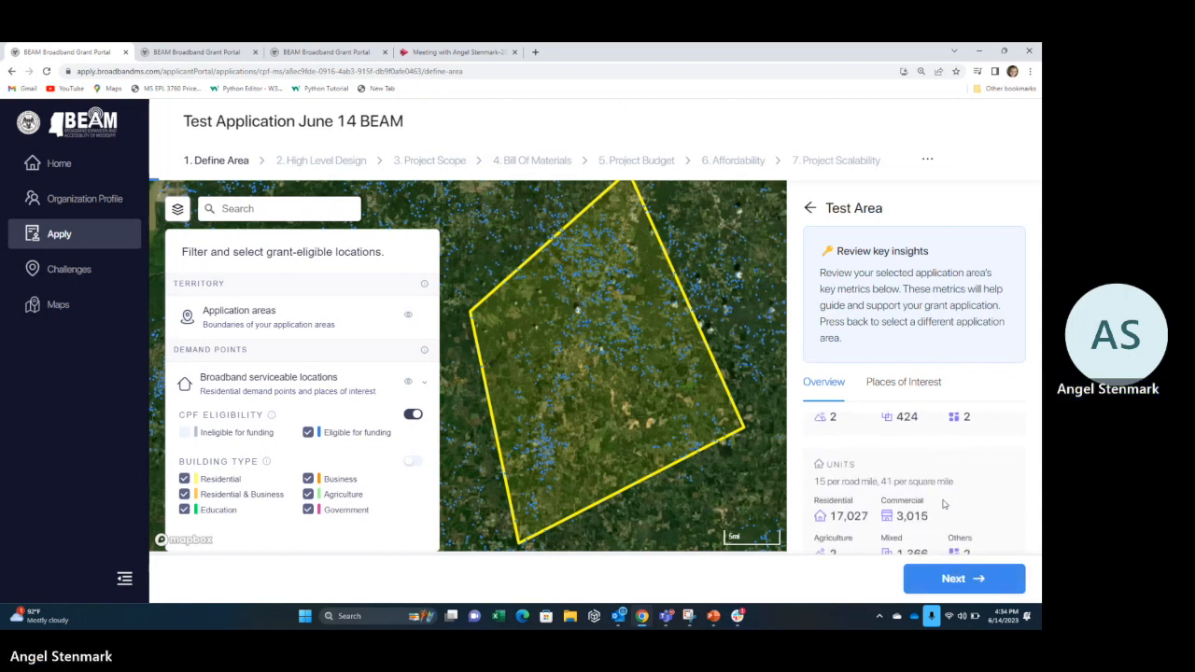
{"action": "left_click", "coordinate": [951, 580]}
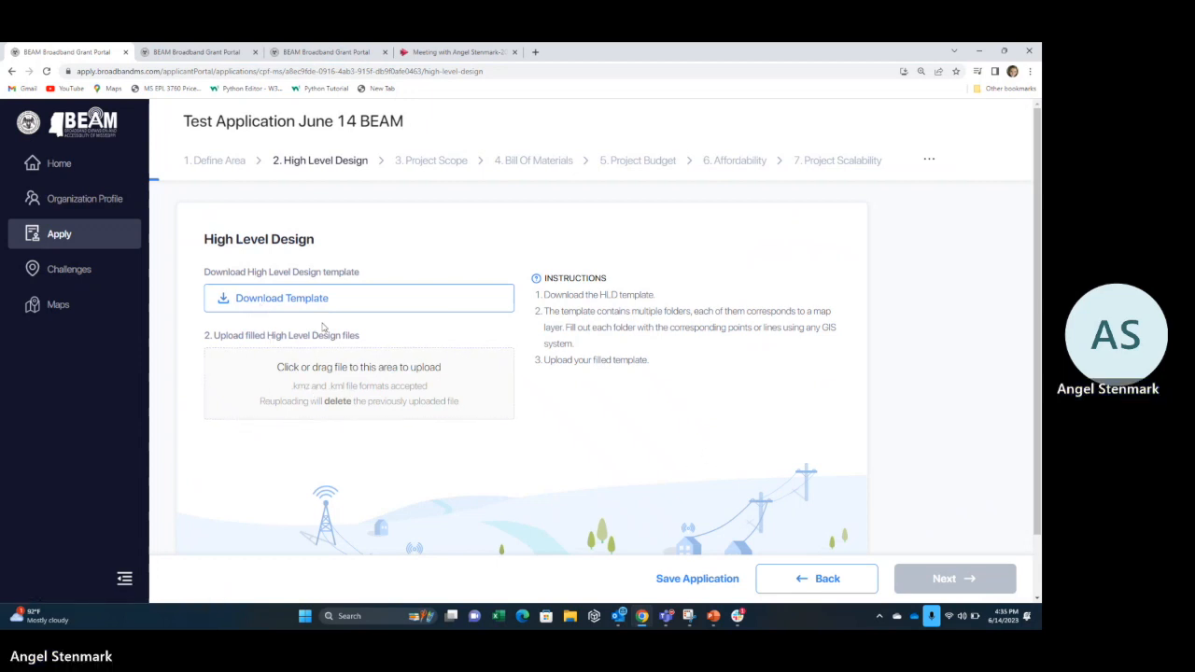
Upload HLD_Template.kml from Downloads as the high level design file and continue.
{"action": "left_click", "coordinate": [347, 388]}
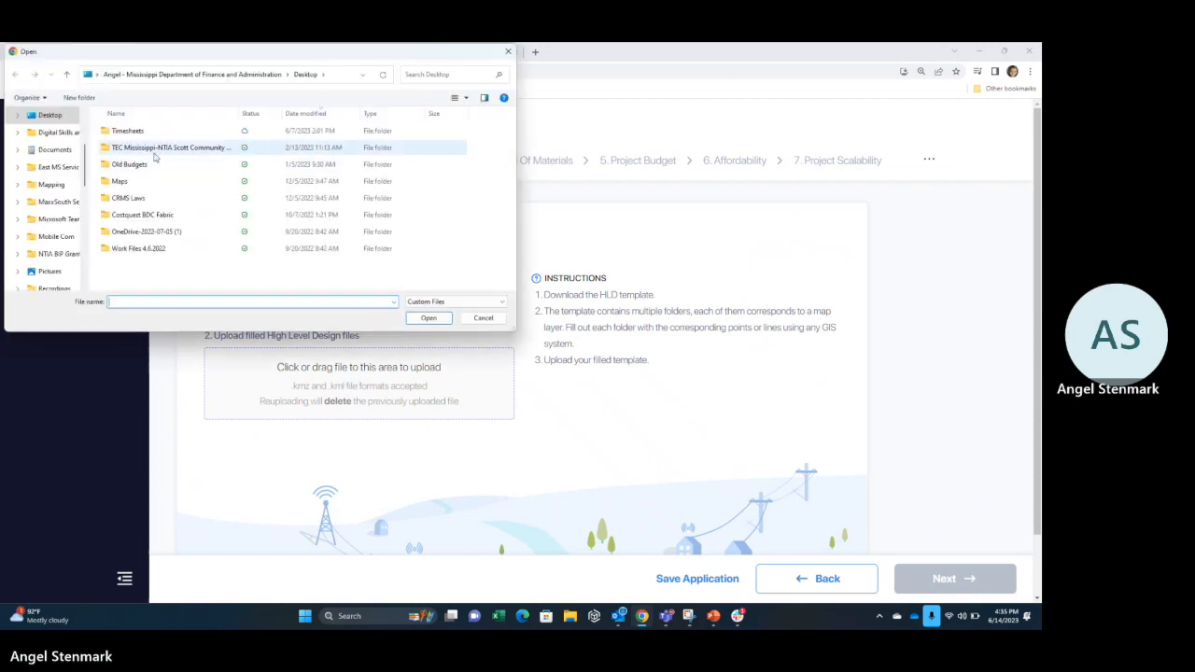
{"action": "scroll", "coordinate": [42, 201], "scroll_direction": "down", "scroll_amount": 2}
{"action": "scroll", "coordinate": [45, 257], "scroll_direction": "down", "scroll_amount": 2}
{"action": "left_click", "coordinate": [53, 166]}
{"action": "scroll", "coordinate": [53, 240], "scroll_direction": "down", "scroll_amount": 2}
{"action": "left_click", "coordinate": [47, 201]}
{"action": "left_click", "coordinate": [271, 146]}
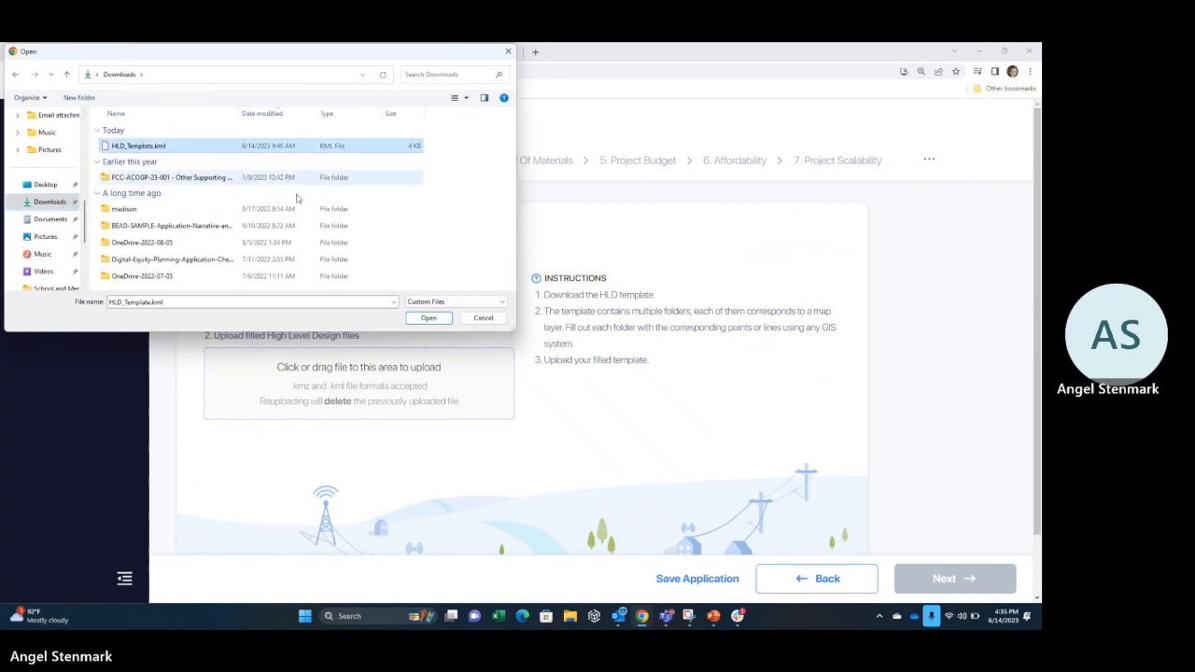
{"action": "left_click", "coordinate": [428, 317]}
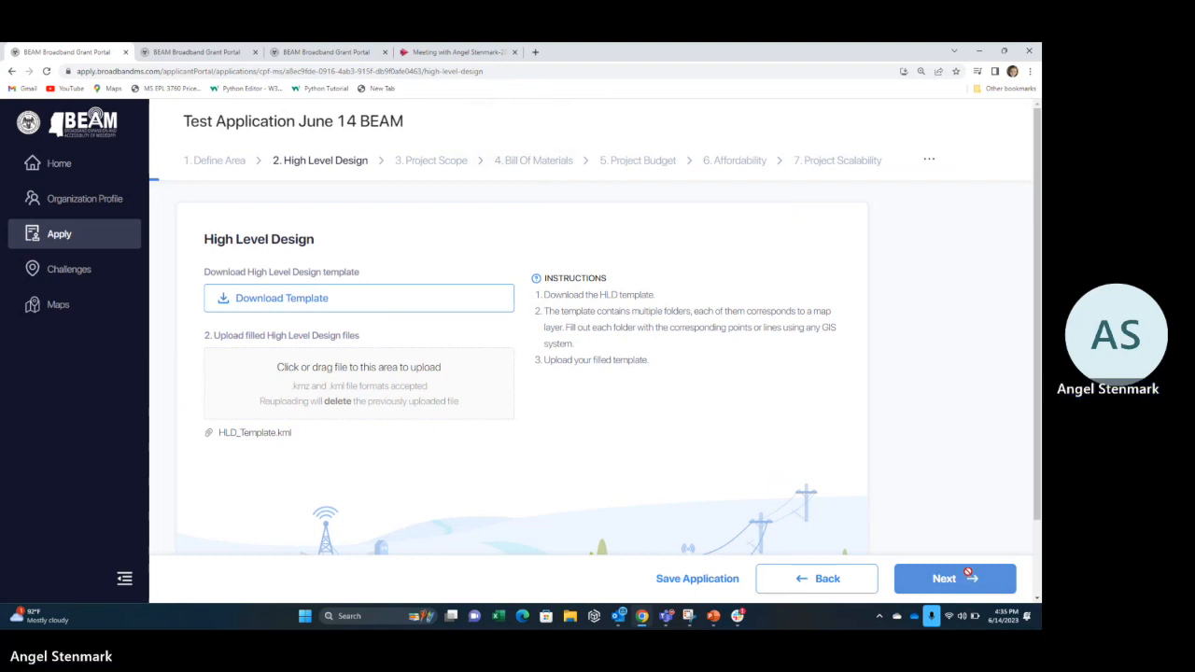
{"action": "left_click", "coordinate": [971, 578]}
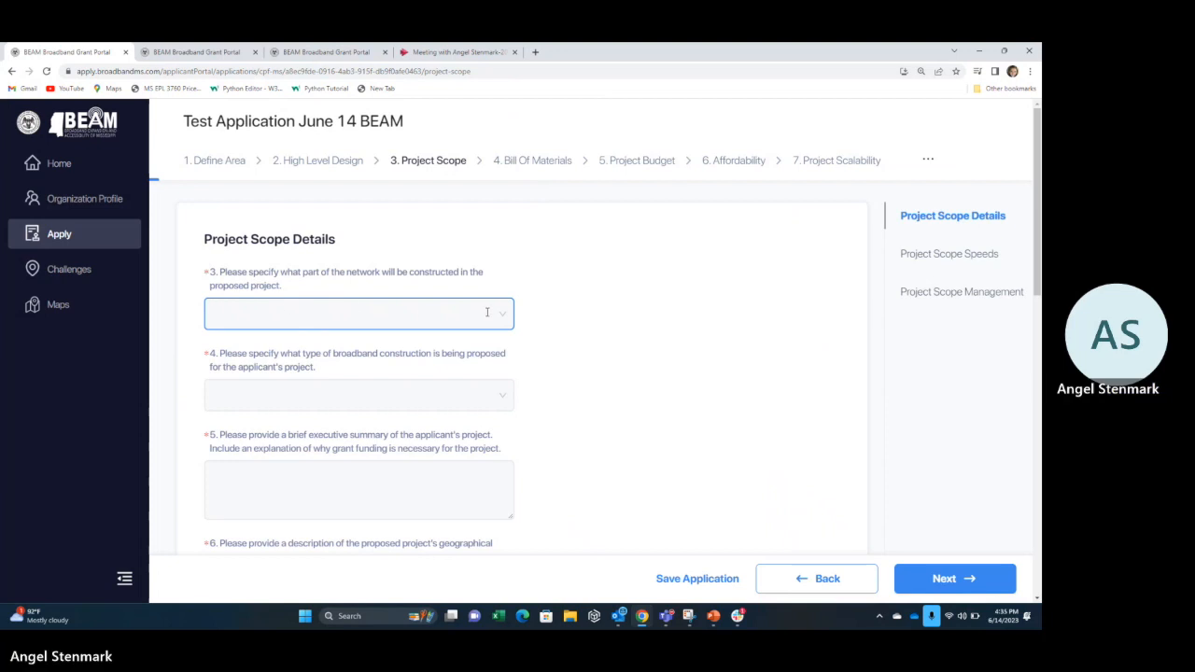
Answer question 3 with Last Mile and Middle Mile.
{"action": "type", "text": "All "}
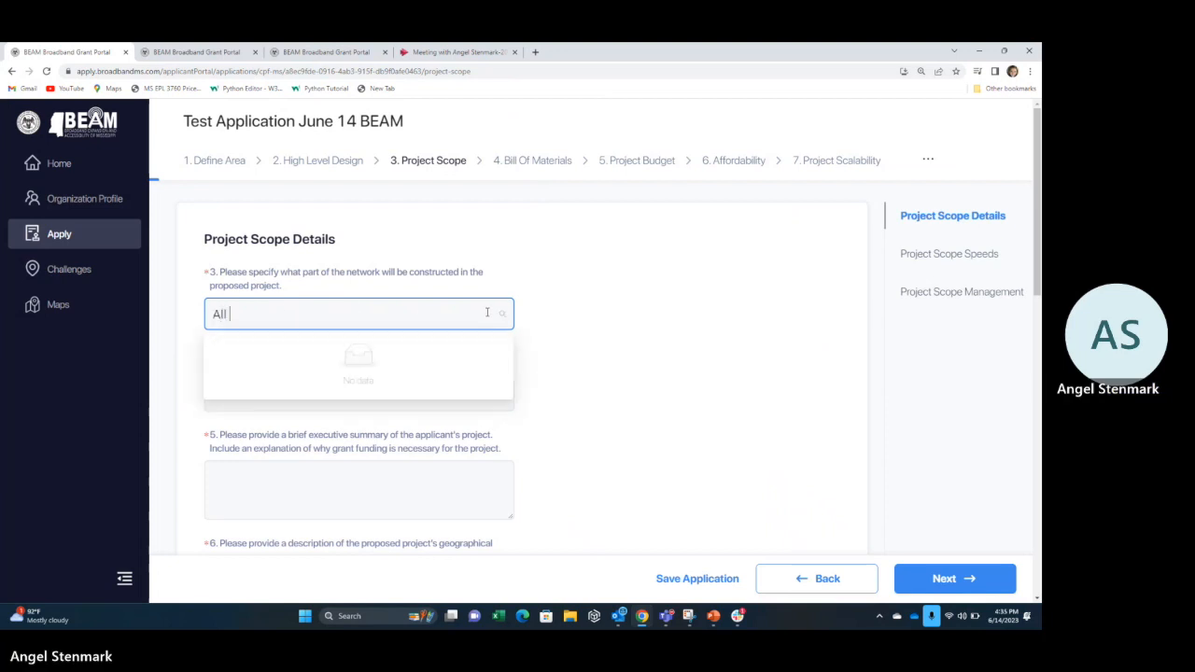
{"action": "type", "text": "parts of the"}
{"action": "key", "text": "BackSpace"}
{"action": "key", "text": "BackSpace"}
{"action": "key", "text": "BackSpace"}
{"action": "key", "text": "BackSpace"}
{"action": "key", "text": "BackSpace"}
{"action": "key", "text": "BackSpace"}
{"action": "key", "text": "BackSpace"}
{"action": "key", "text": "BackSpace"}
{"action": "key", "text": "BackSpace"}
{"action": "key", "text": "BackSpace"}
{"action": "key", "text": "BackSpace"}
{"action": "key", "text": "BackSpace"}
{"action": "key", "text": "BackSpace"}
{"action": "key", "text": "BackSpace"}
{"action": "key", "text": "BackSpace"}
{"action": "key", "text": "BackSpace"}
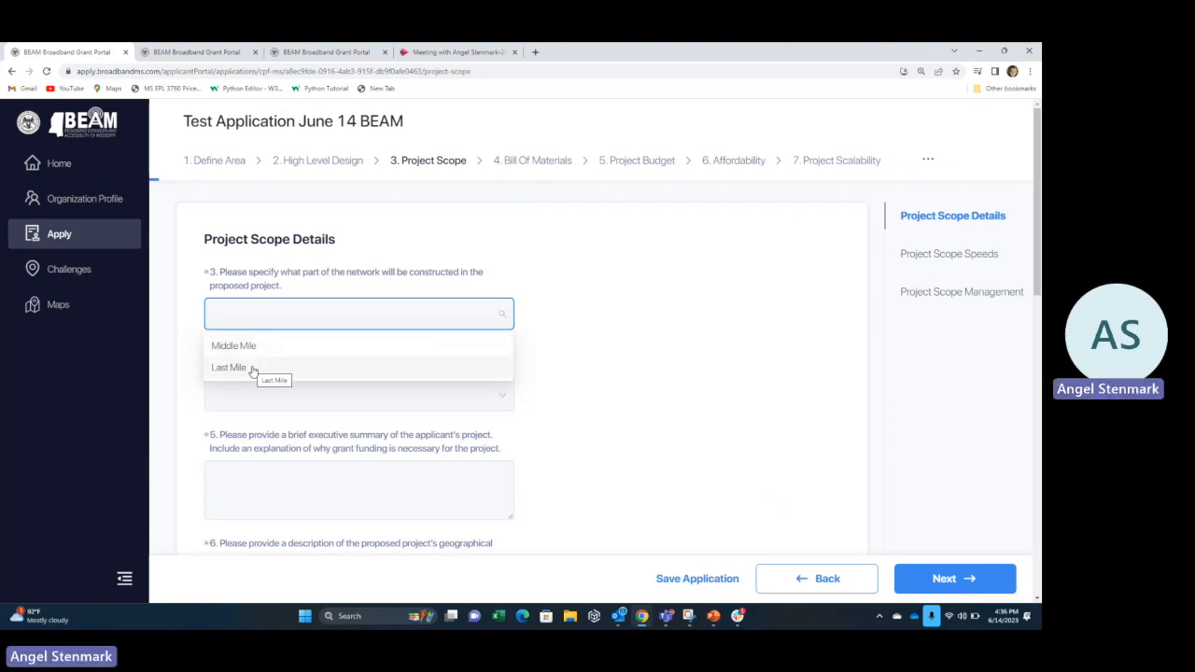
{"action": "left_click", "coordinate": [251, 367]}
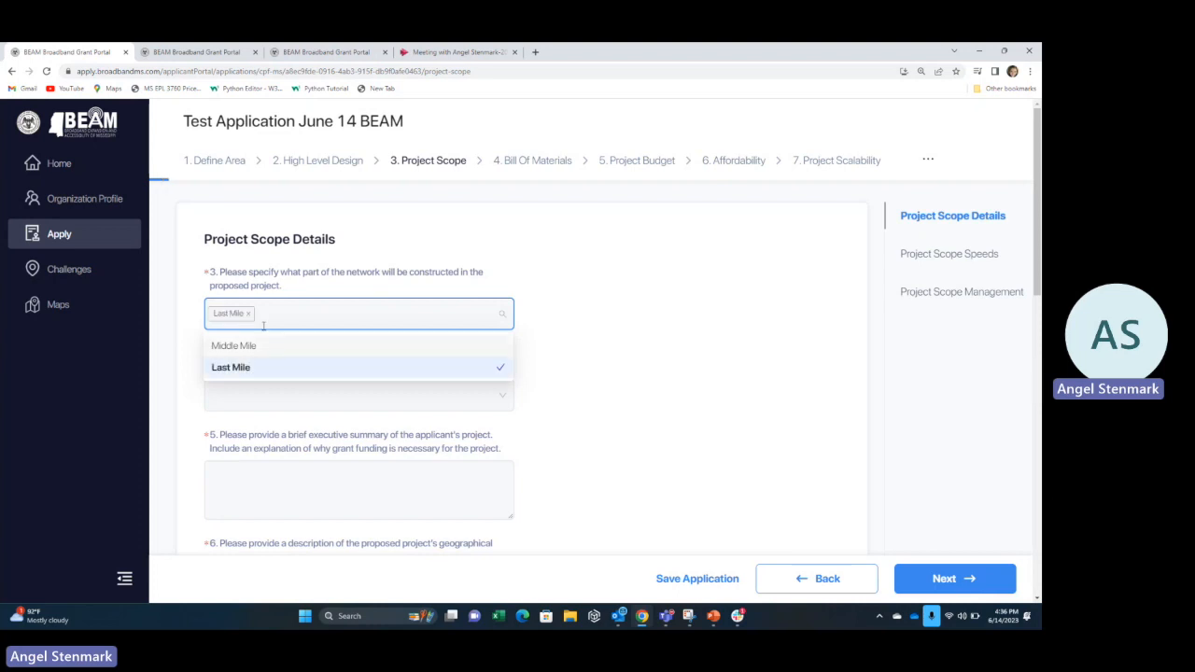
{"action": "left_click", "coordinate": [268, 351]}
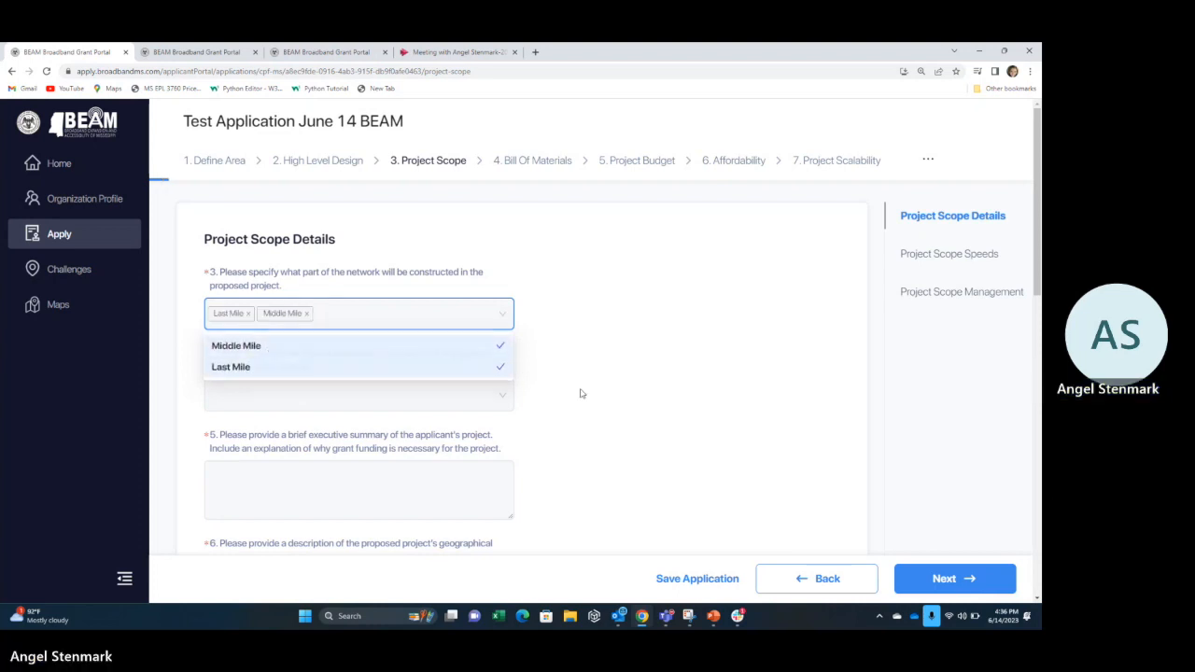
{"action": "left_click", "coordinate": [382, 394]}
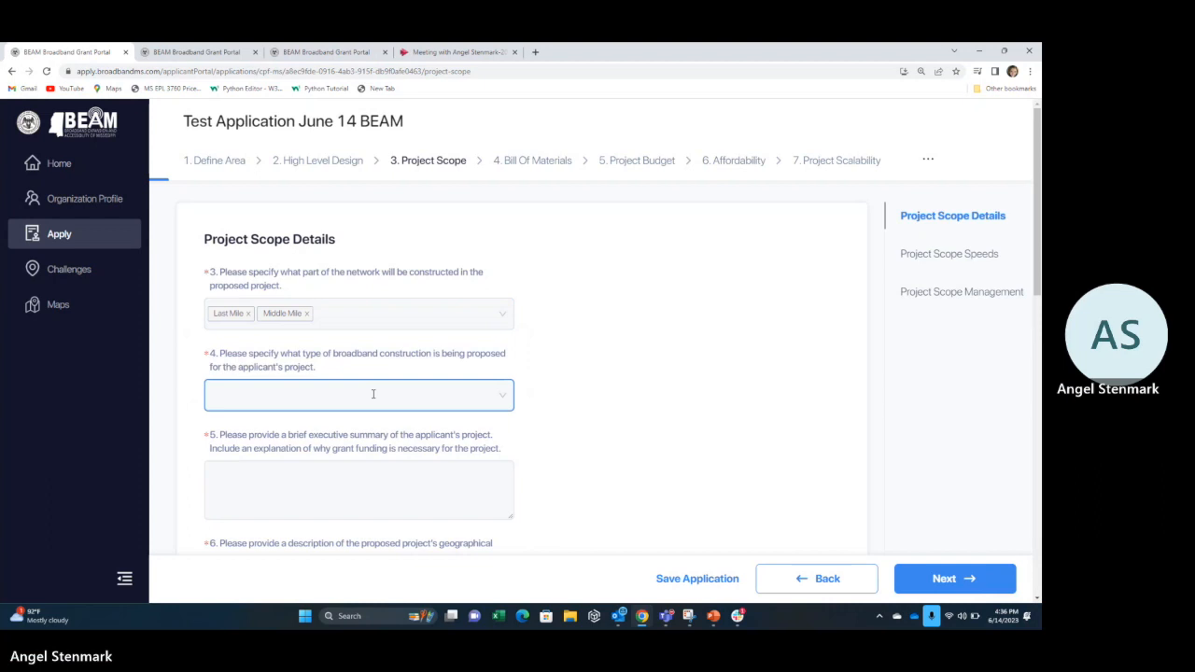
Answer question 4 with Ground and Aerial construction.
{"action": "left_click", "coordinate": [373, 394]}
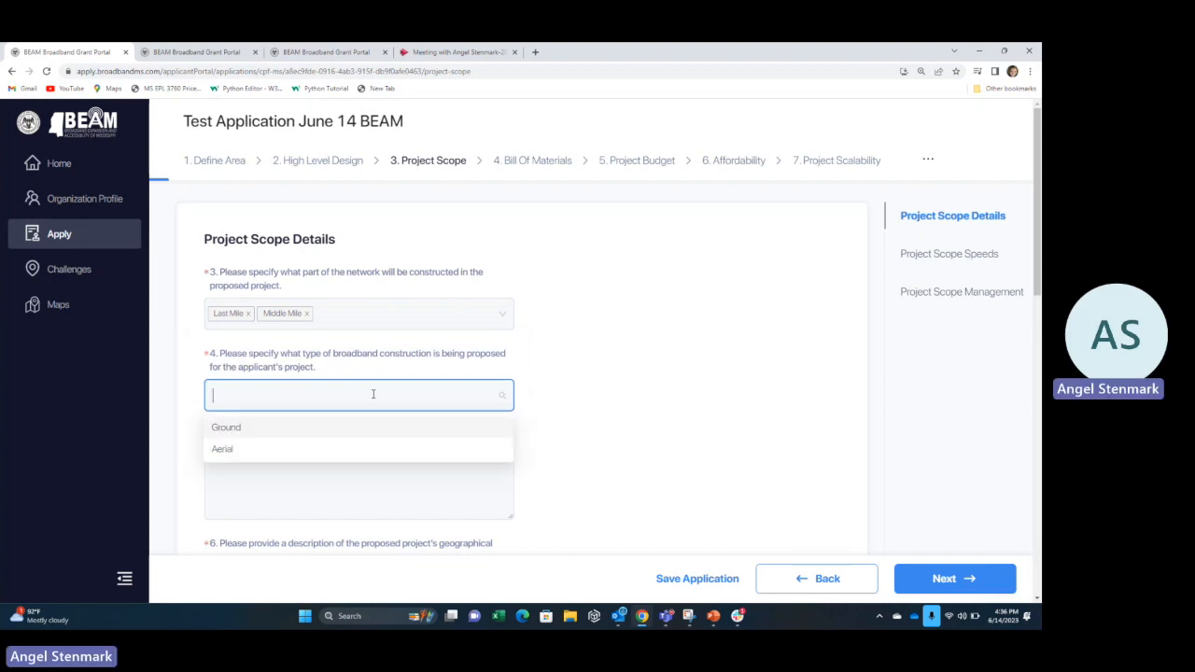
{"action": "left_click", "coordinate": [263, 431]}
{"action": "left_click", "coordinate": [271, 449]}
{"action": "left_click", "coordinate": [614, 449]}
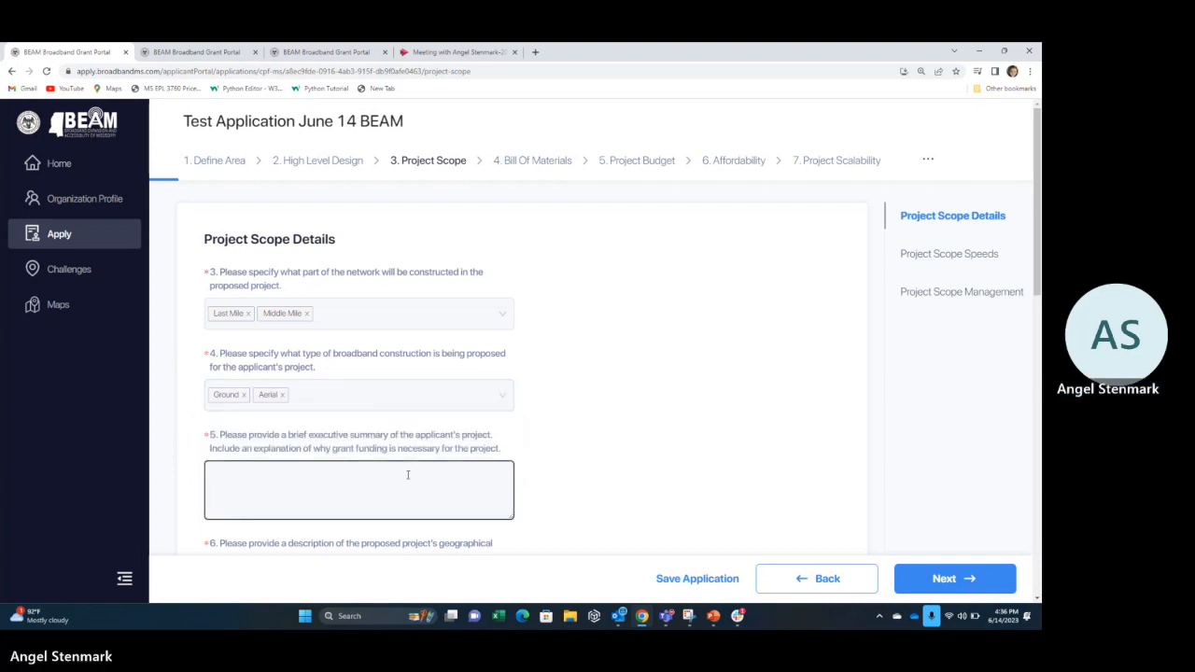
{"action": "scroll", "coordinate": [317, 463], "scroll_direction": "down", "scroll_amount": 2}
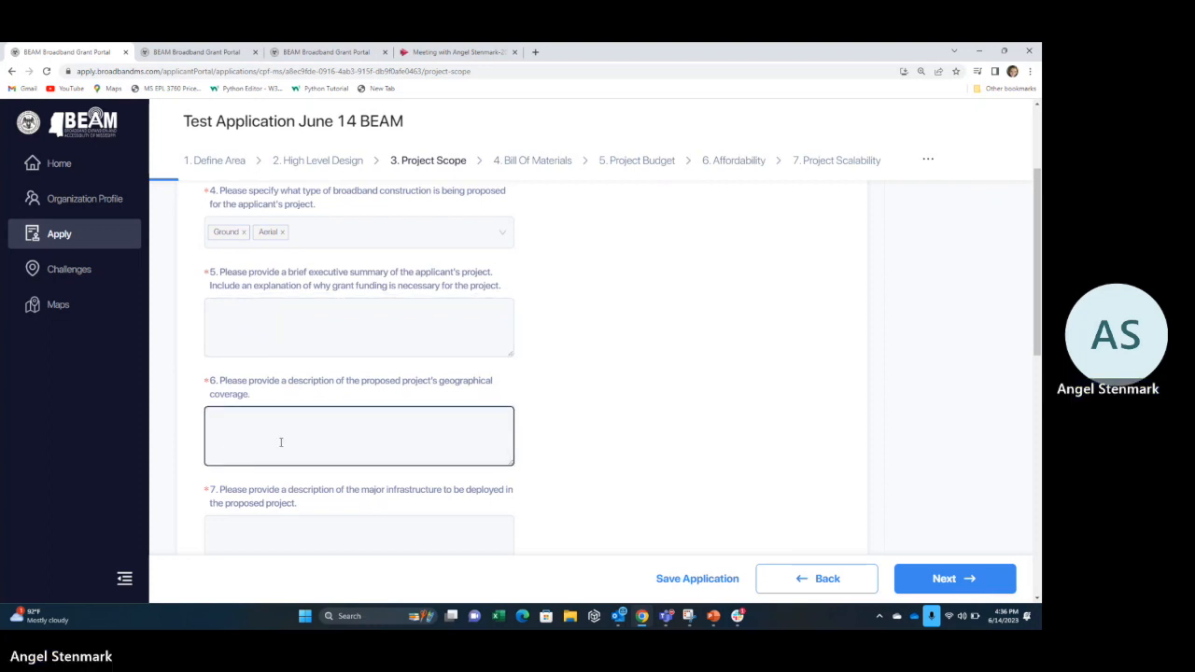
{"action": "scroll", "coordinate": [301, 496], "scroll_direction": "down", "scroll_amount": 1}
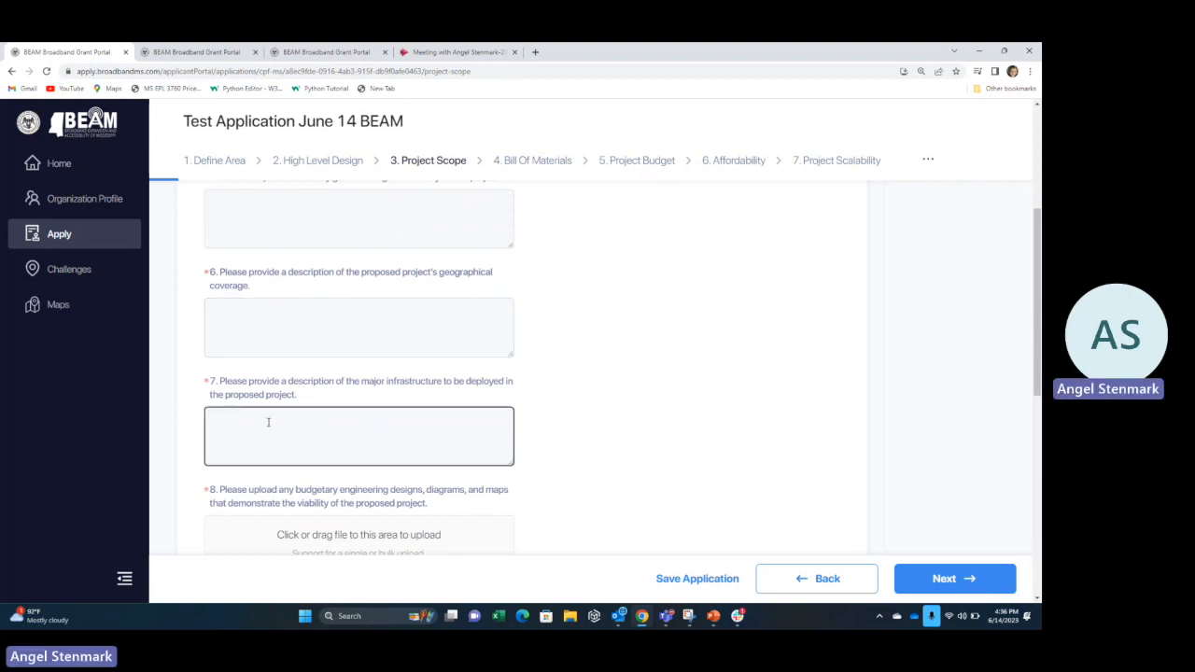
{"action": "scroll", "coordinate": [268, 422], "scroll_direction": "down", "scroll_amount": 1}
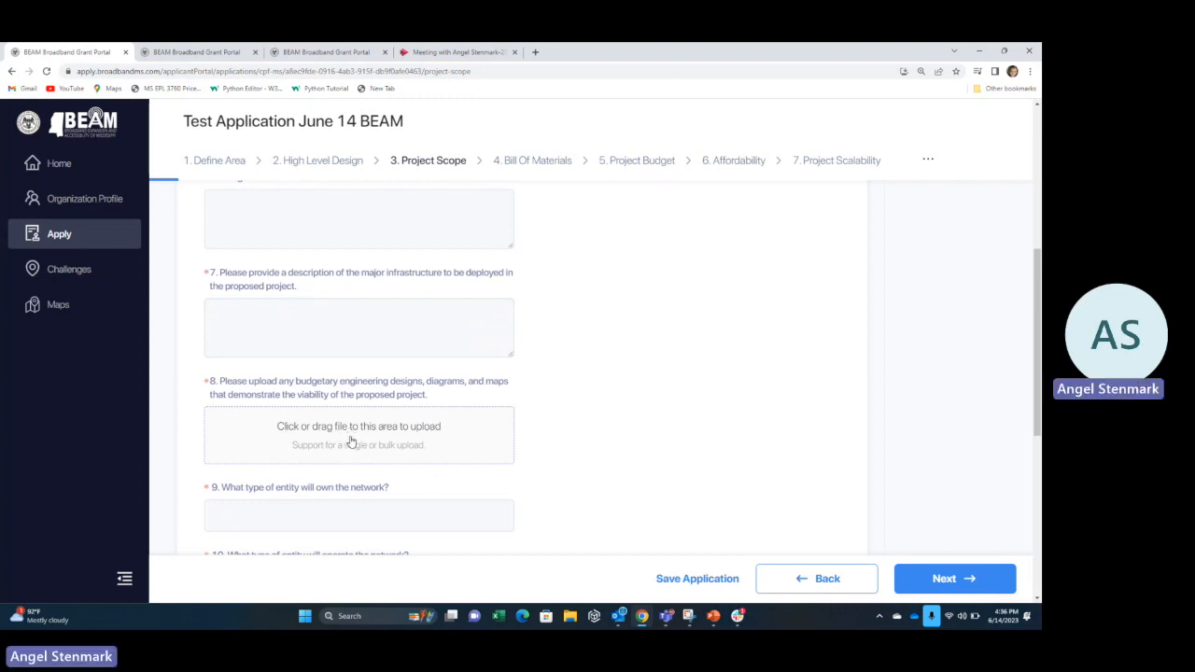
{"action": "scroll", "coordinate": [351, 441], "scroll_direction": "down", "scroll_amount": 1}
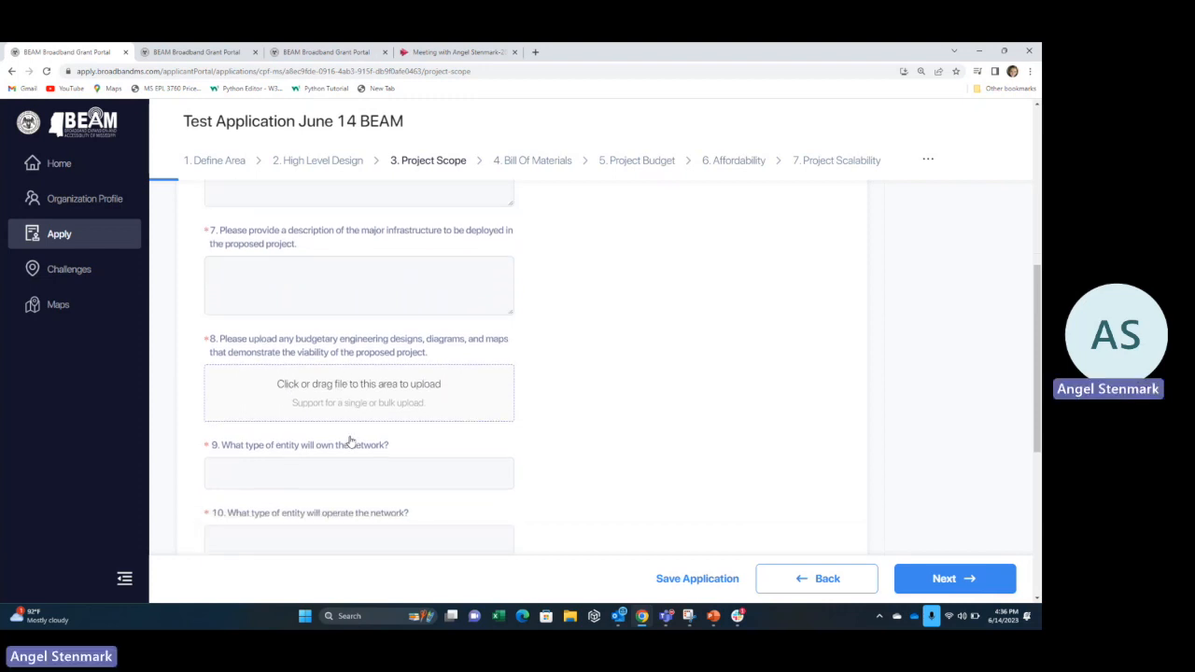
{"action": "left_click", "coordinate": [340, 399]}
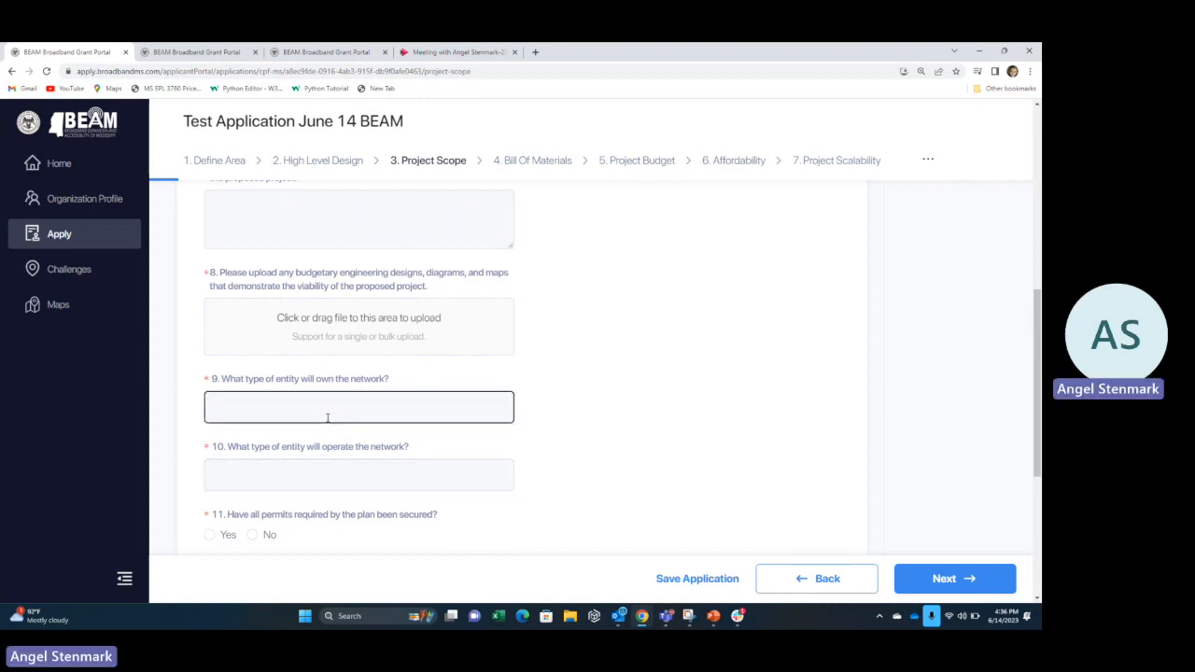
{"action": "left_click", "coordinate": [265, 469]}
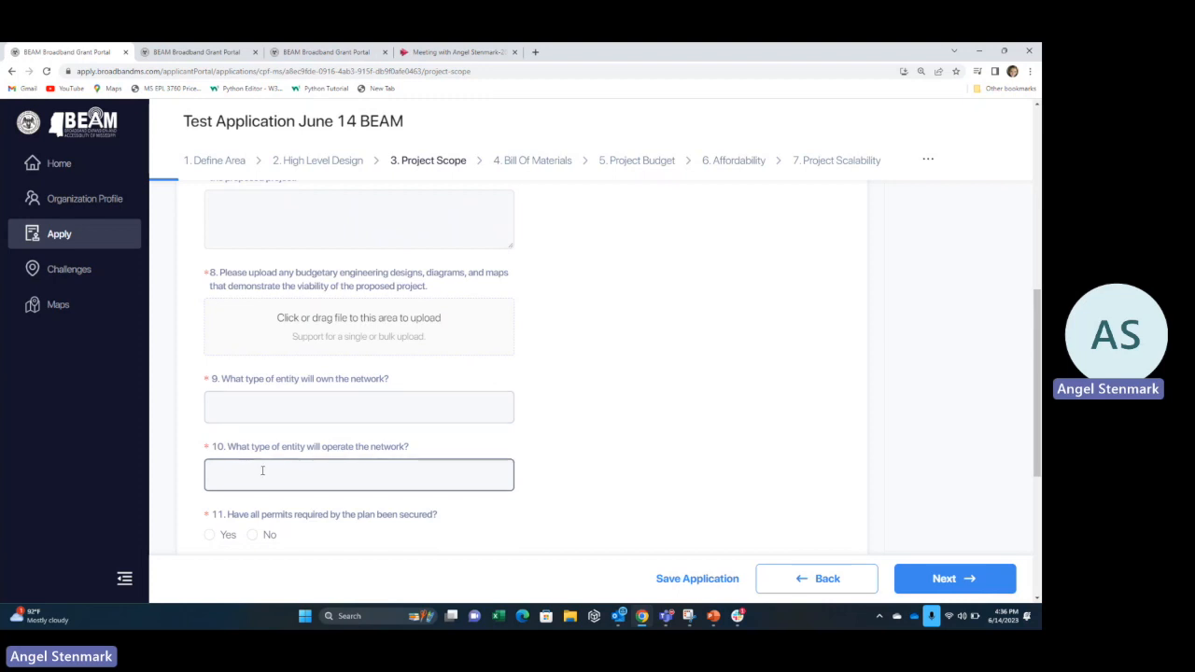
{"action": "scroll", "coordinate": [274, 473], "scroll_direction": "down", "scroll_amount": 2}
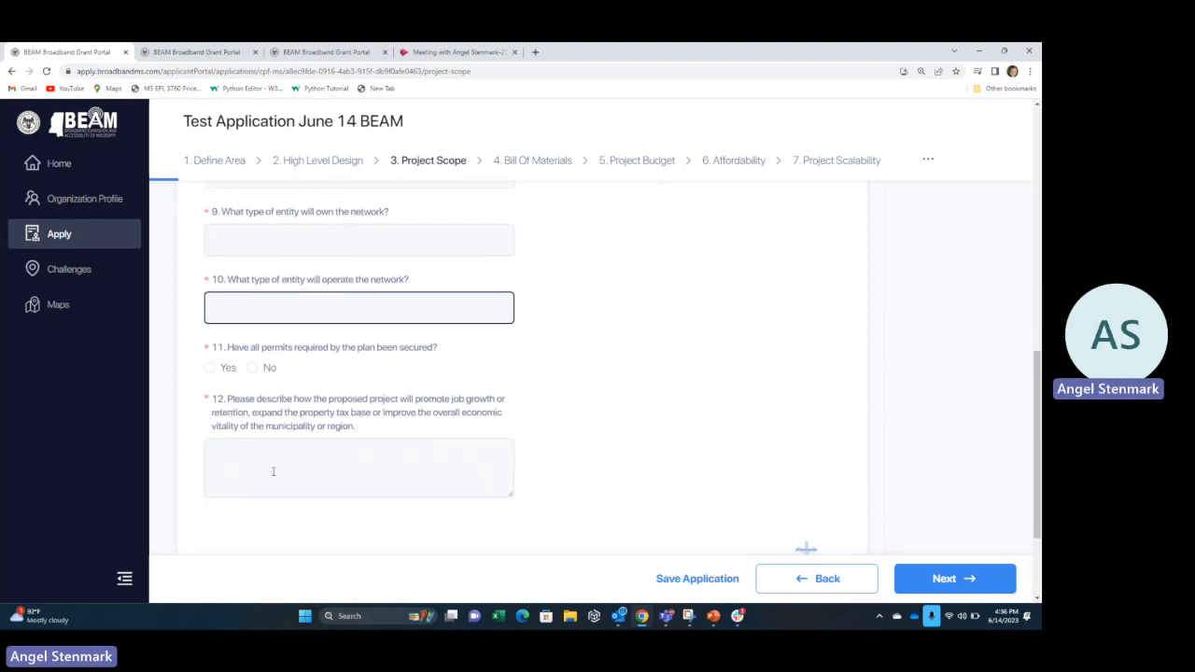
{"action": "left_click", "coordinate": [268, 429]}
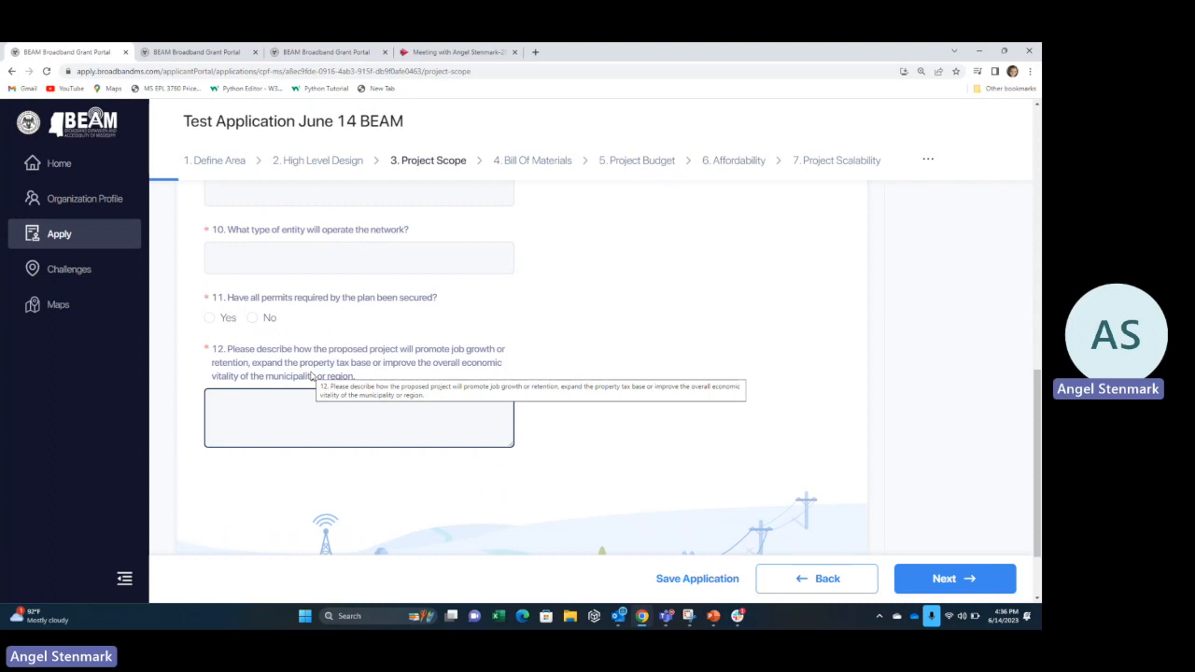
{"action": "scroll", "coordinate": [313, 373], "scroll_direction": "down", "scroll_amount": 1}
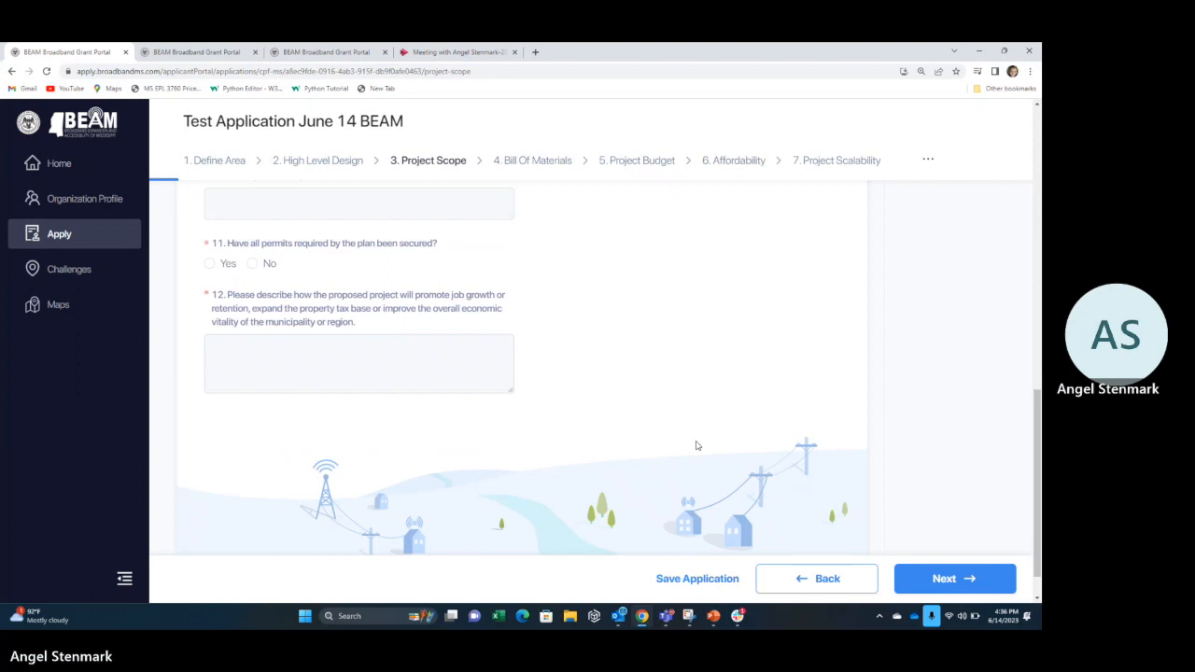
{"action": "left_click", "coordinate": [979, 581]}
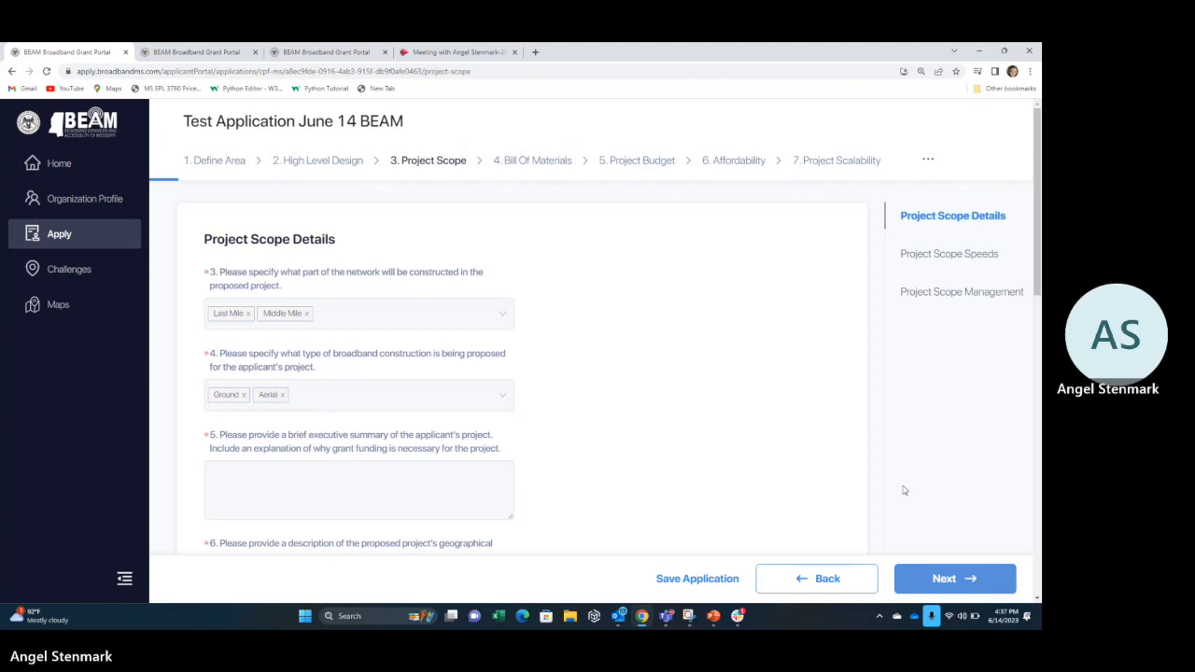
{"action": "scroll", "coordinate": [717, 462], "scroll_direction": "down", "scroll_amount": 4}
{"action": "scroll", "coordinate": [717, 461], "scroll_direction": "down", "scroll_amount": 7}
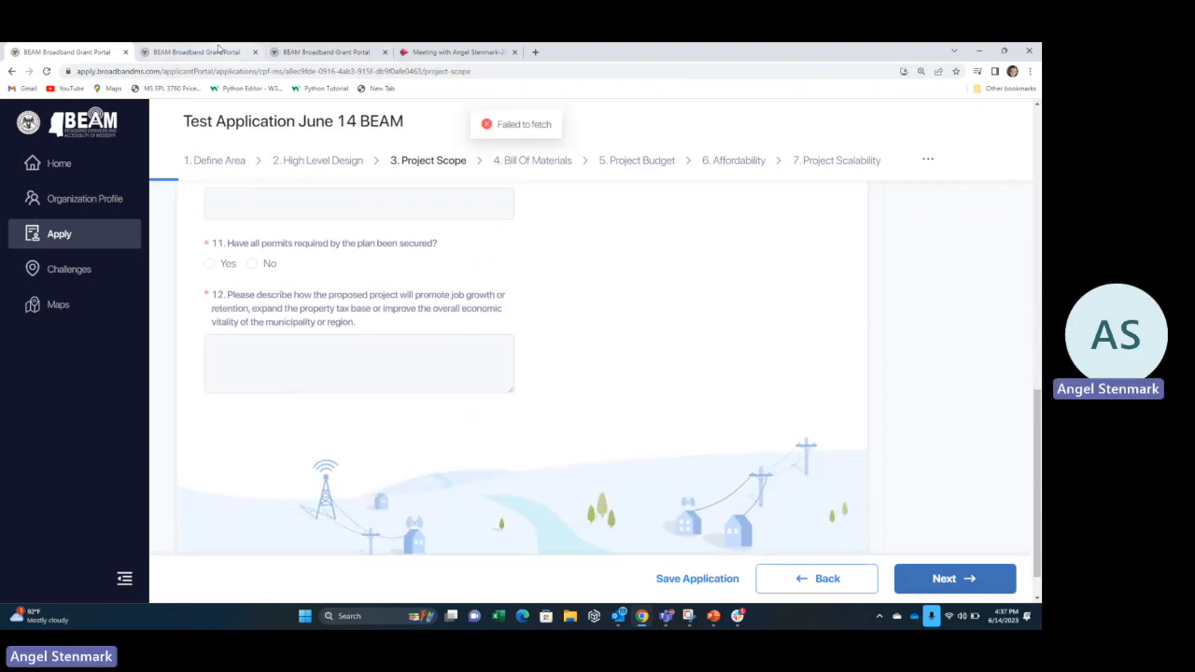
{"action": "left_click", "coordinate": [218, 51]}
In the BEAM TEAM Test 6.14 application, go from Review & Submit to the Project Scope Speeds section.
{"action": "left_click", "coordinate": [322, 51]}
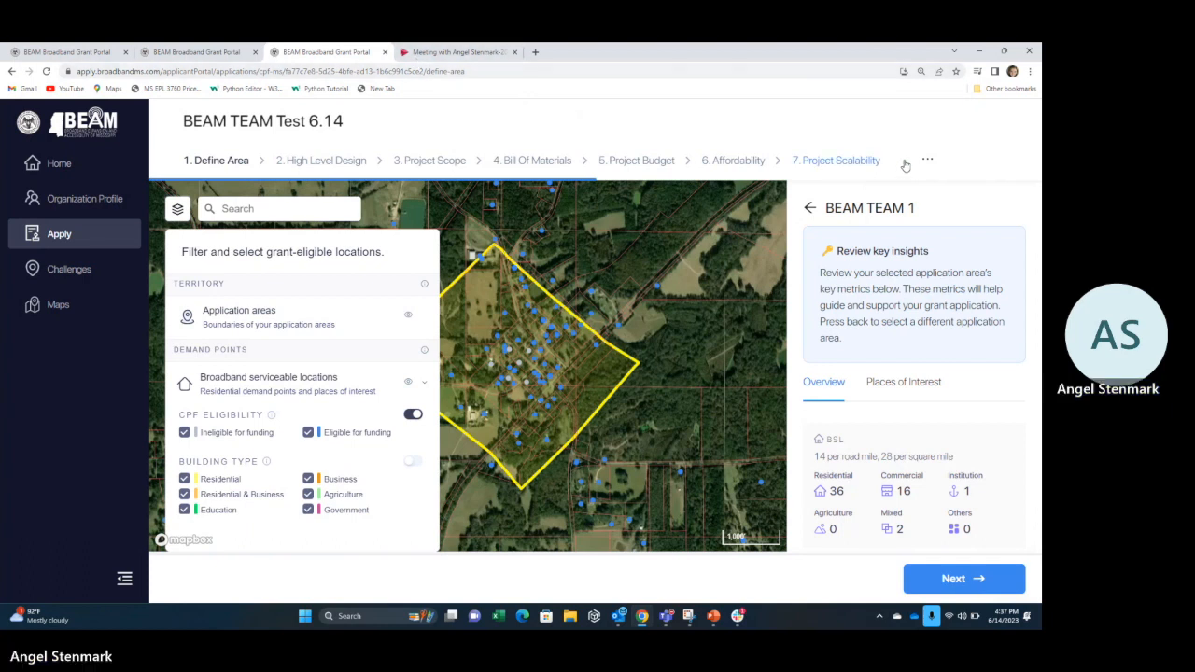
{"action": "mouse_move", "coordinate": [927, 158]}
{"action": "left_click", "coordinate": [848, 224]}
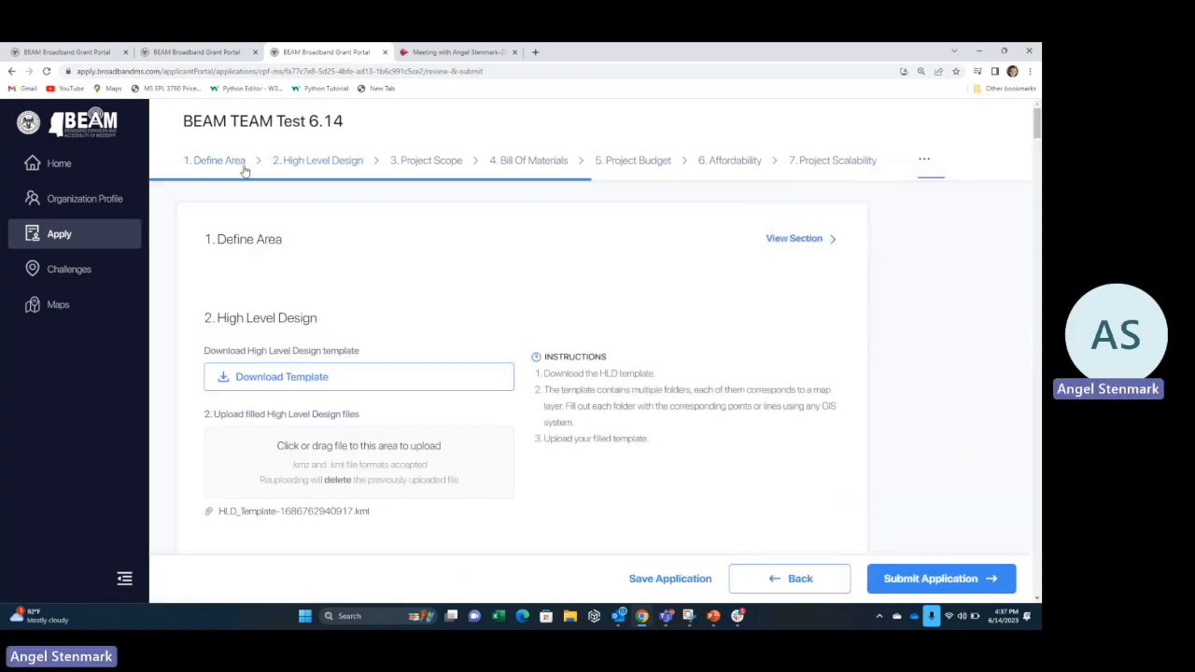
{"action": "left_click", "coordinate": [285, 171]}
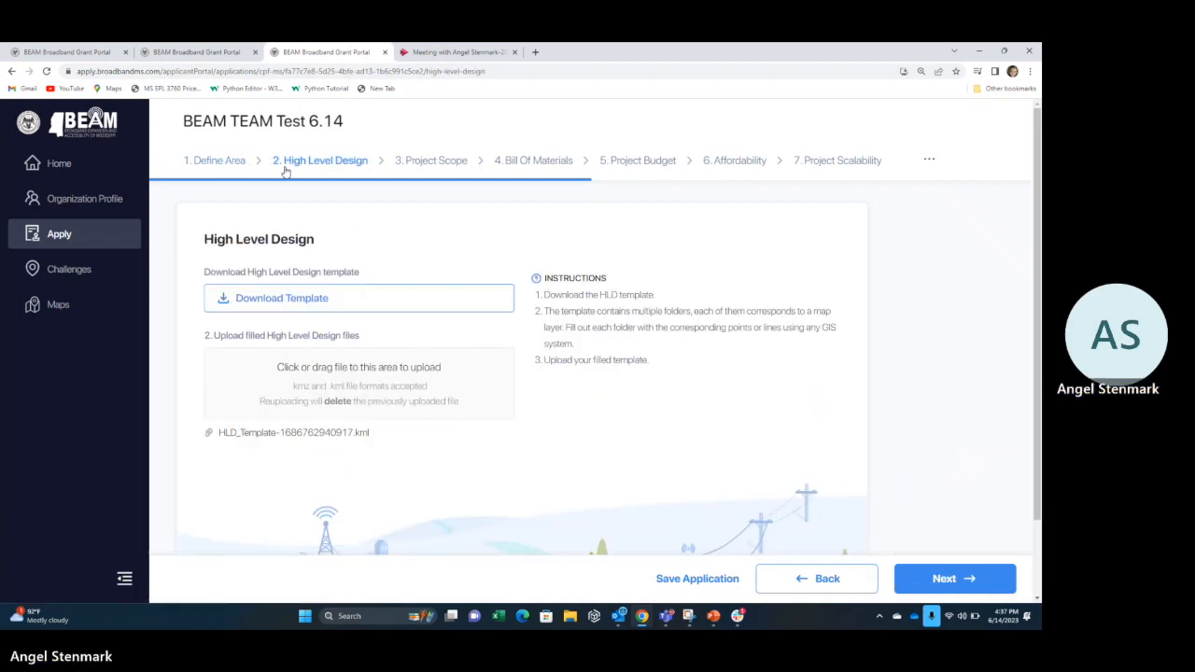
{"action": "left_click", "coordinate": [431, 163]}
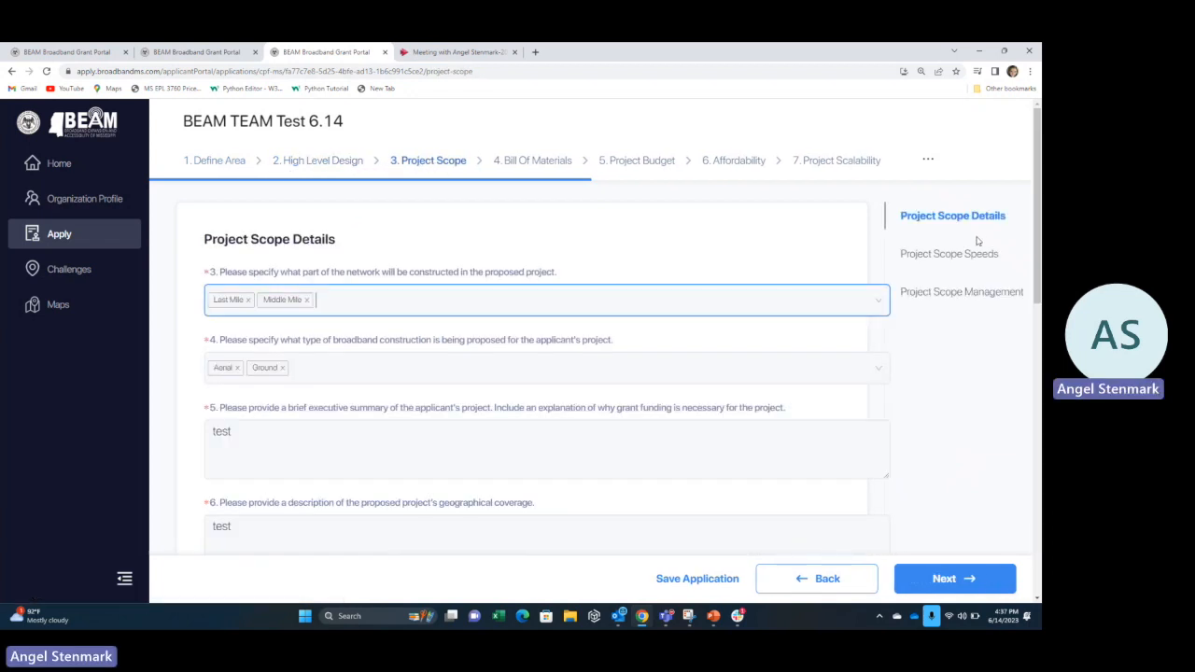
{"action": "left_click", "coordinate": [974, 256]}
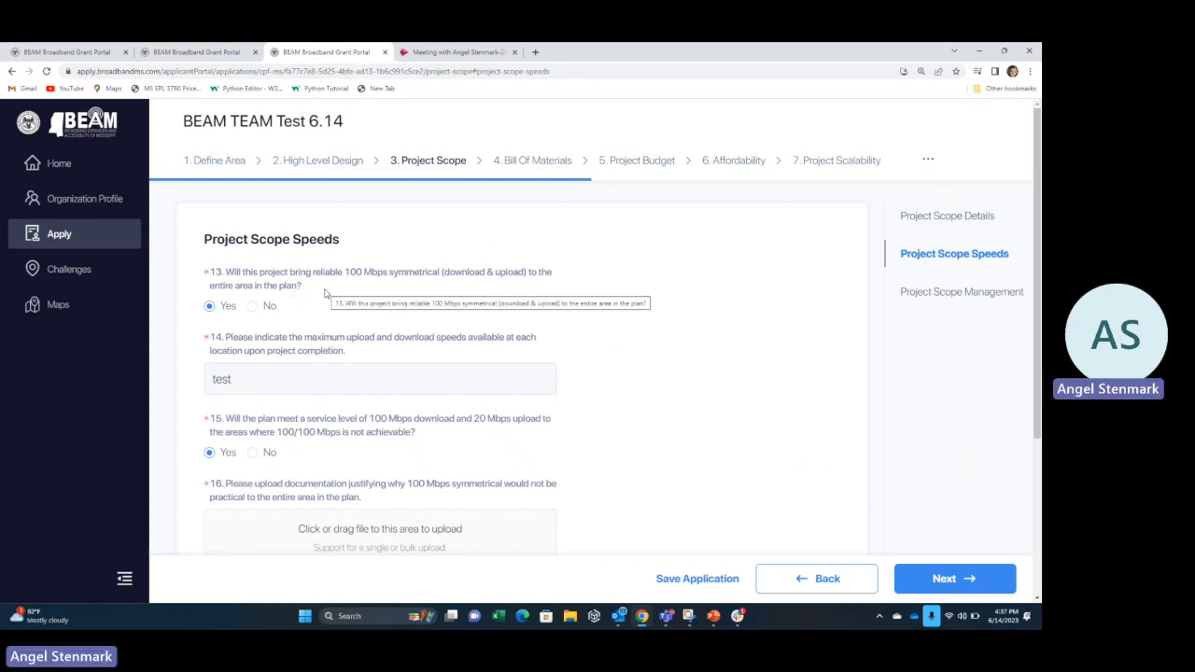
Review and save the Speeds and Management answers, continuing to Bill of Materials.
{"action": "scroll", "coordinate": [324, 293], "scroll_direction": "down", "scroll_amount": 1}
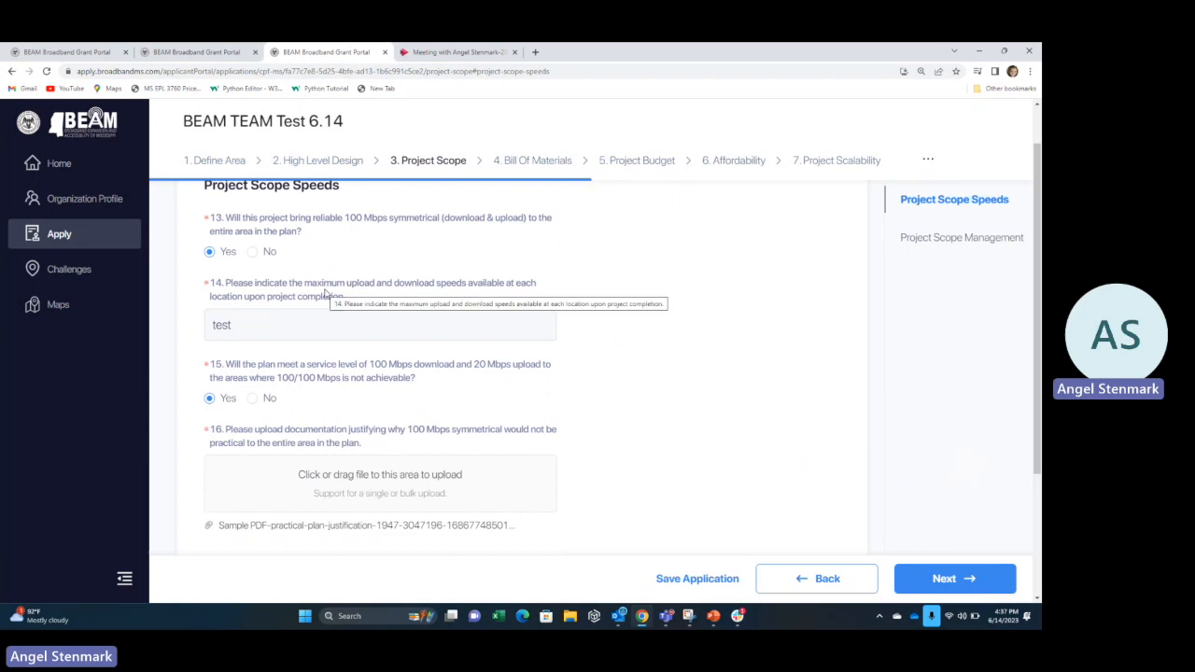
{"action": "scroll", "coordinate": [397, 402], "scroll_direction": "down", "scroll_amount": 2}
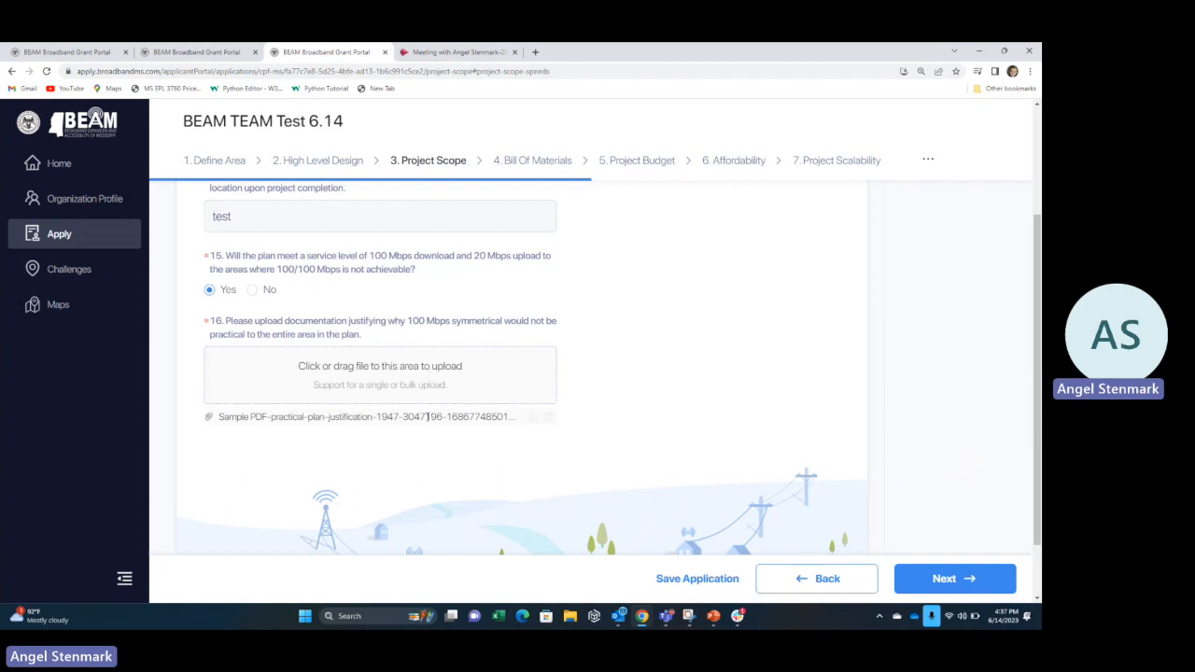
{"action": "scroll", "coordinate": [425, 428], "scroll_direction": "down", "scroll_amount": 1}
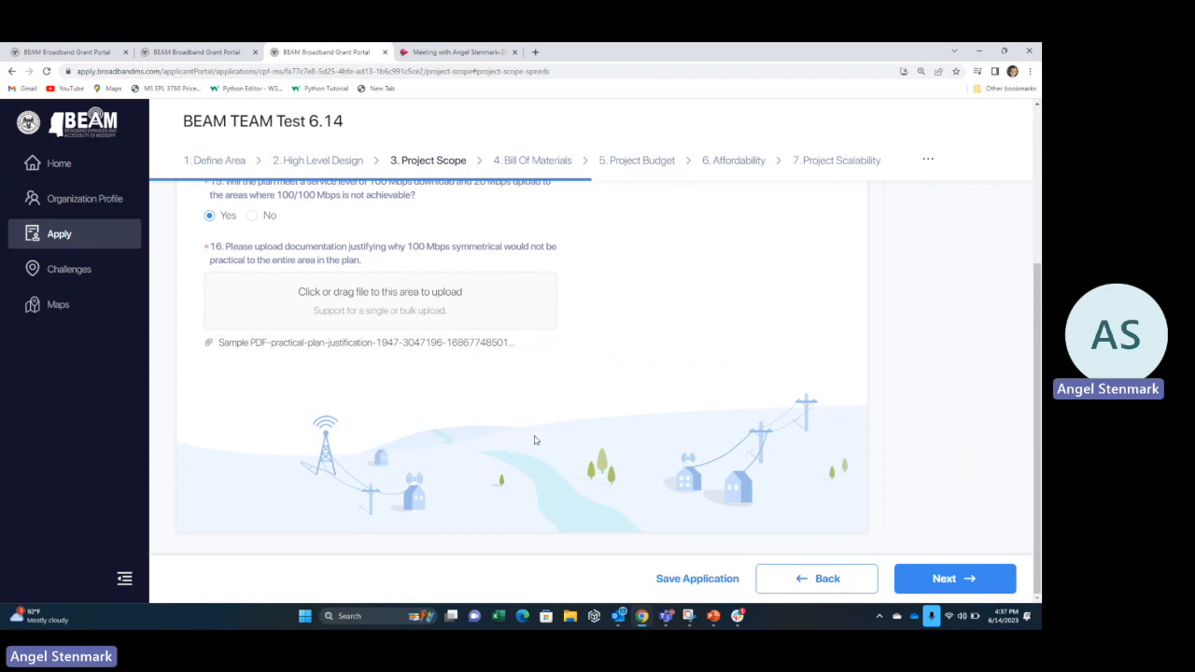
{"action": "left_click", "coordinate": [947, 580]}
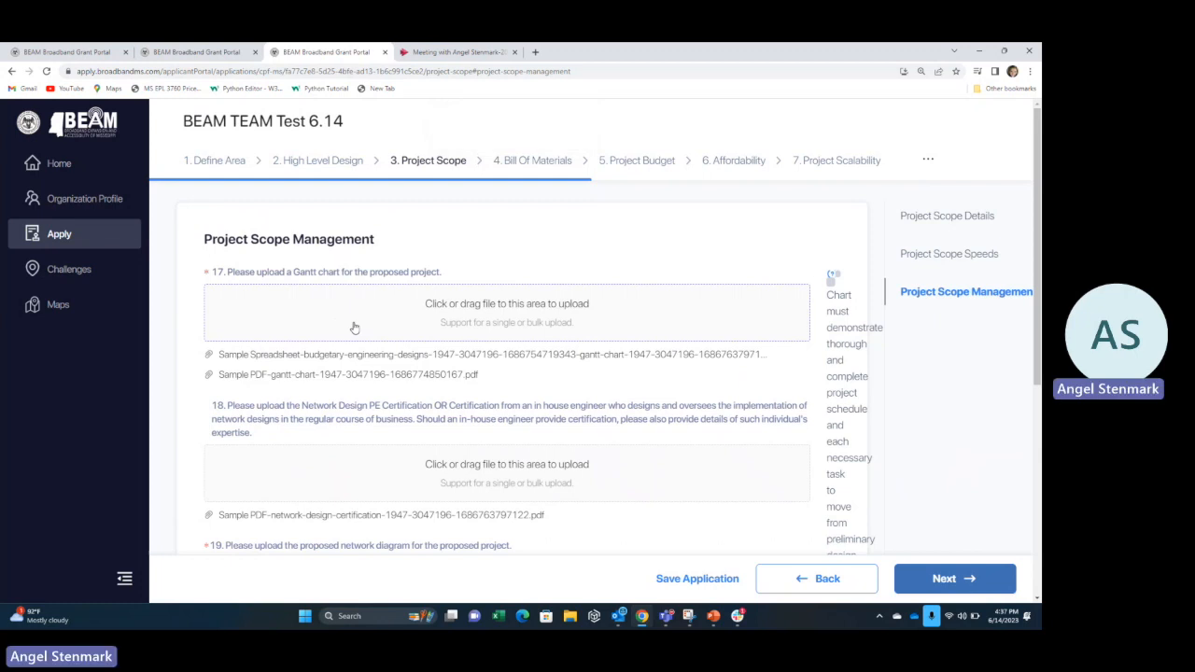
{"action": "scroll", "coordinate": [428, 455], "scroll_direction": "down", "scroll_amount": 3}
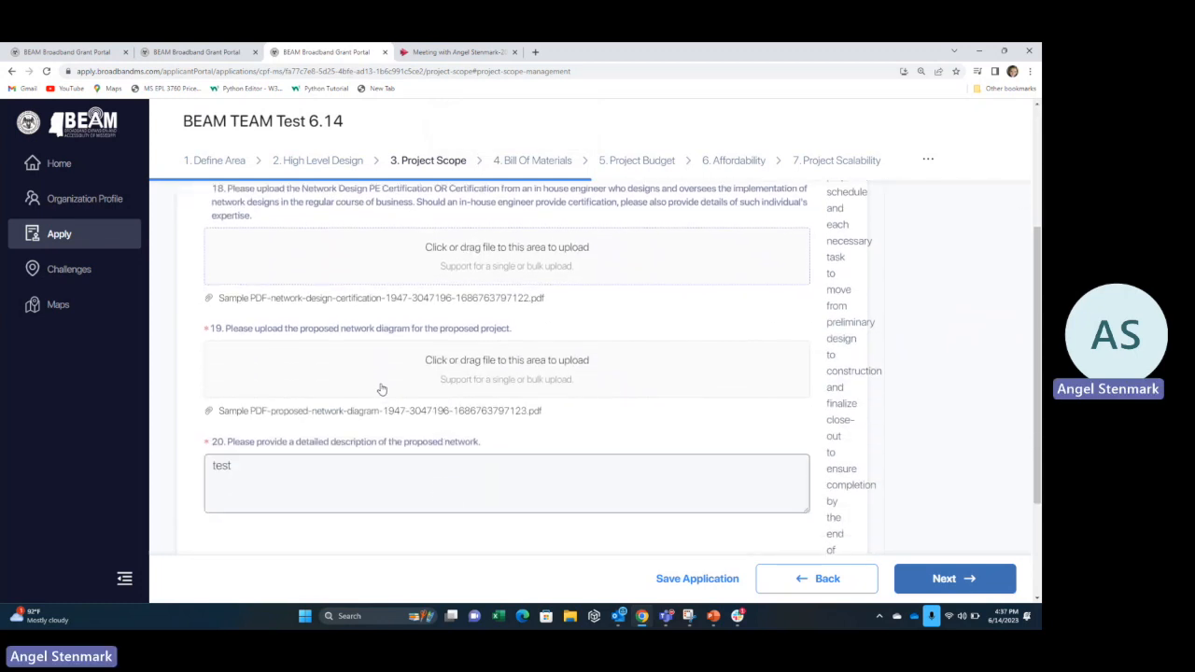
{"action": "left_click", "coordinate": [506, 464]}
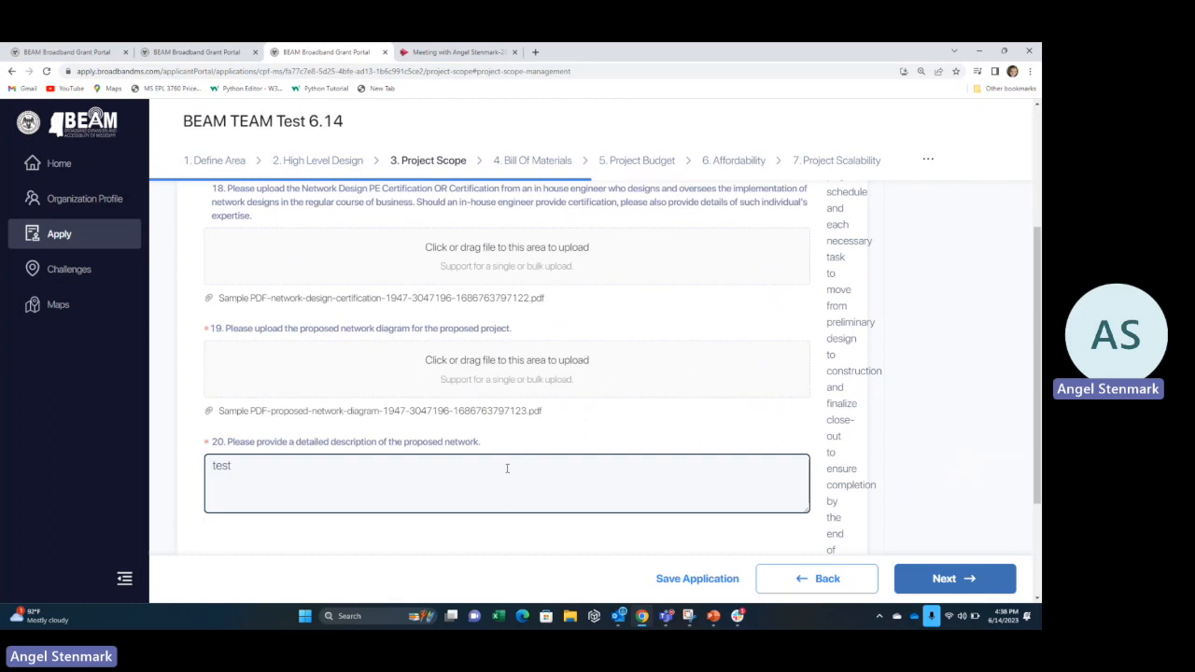
{"action": "scroll", "coordinate": [507, 468], "scroll_direction": "down", "scroll_amount": 2}
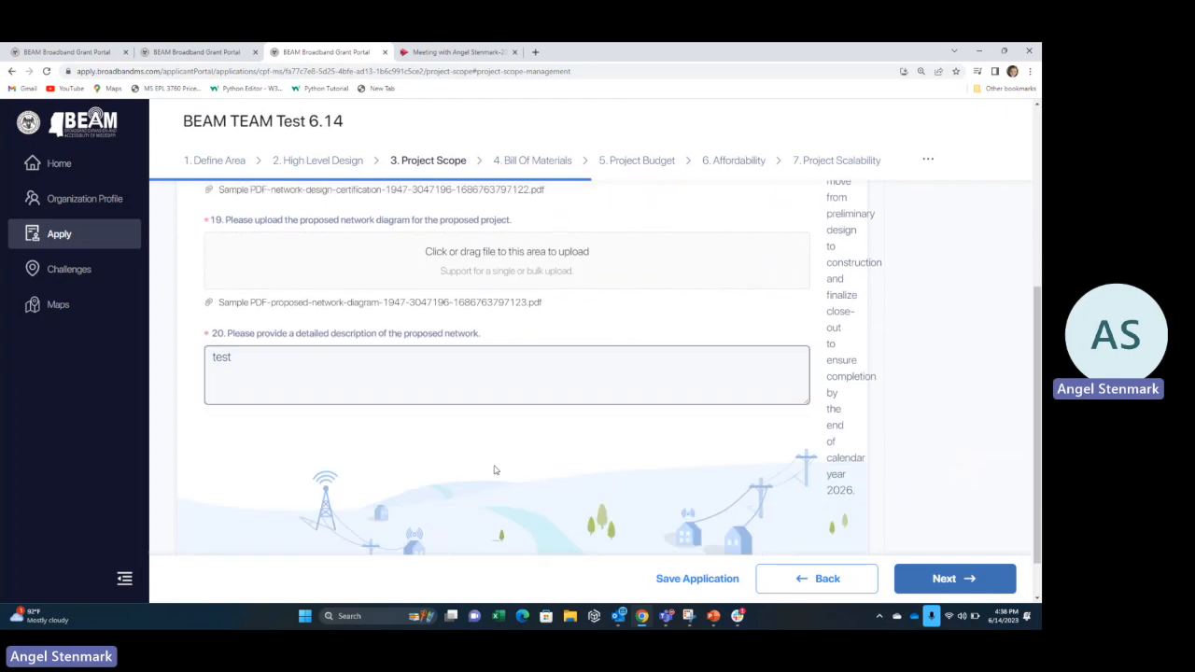
{"action": "left_click", "coordinate": [950, 581]}
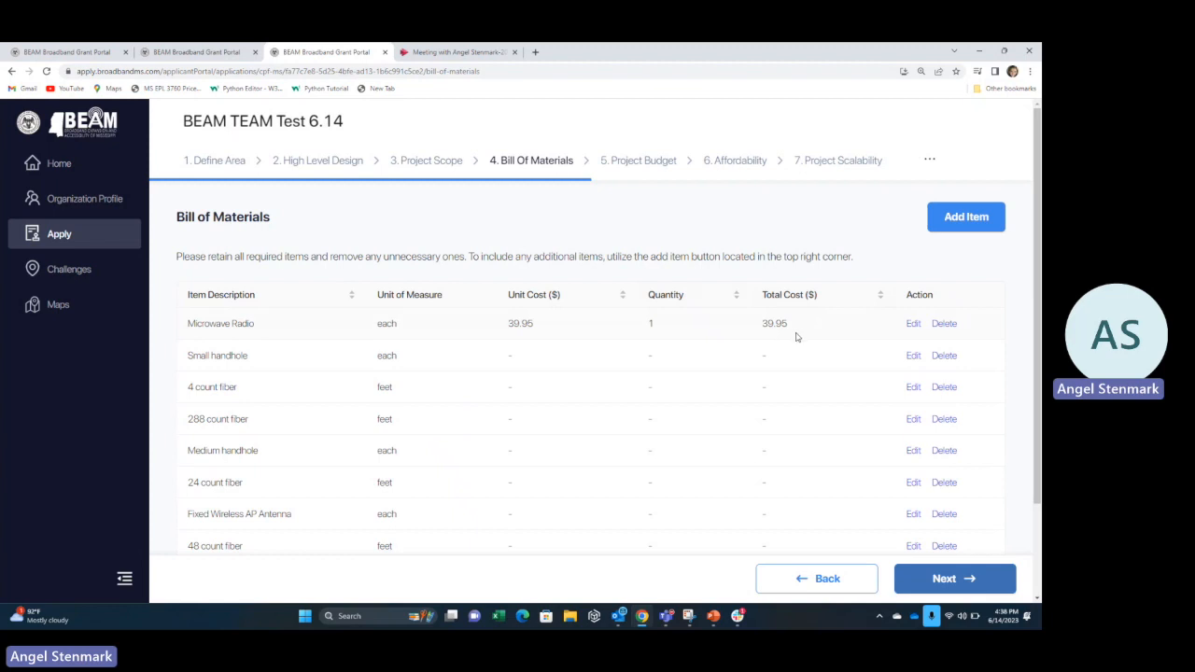
Scroll through the Bill of Materials, whose only priced item is a Microwave Radio at 39.95.
{"action": "scroll", "coordinate": [797, 337], "scroll_direction": "down", "scroll_amount": 1}
{"action": "scroll", "coordinate": [796, 337], "scroll_direction": "up", "scroll_amount": 1}
{"action": "scroll", "coordinate": [797, 337], "scroll_direction": "down", "scroll_amount": 1}
{"action": "scroll", "coordinate": [796, 337], "scroll_direction": "up", "scroll_amount": 1}
Review the Project Budget (Equipment 40, Total 40), checking the locked Equipment note, then save.
{"action": "left_click", "coordinate": [968, 585]}
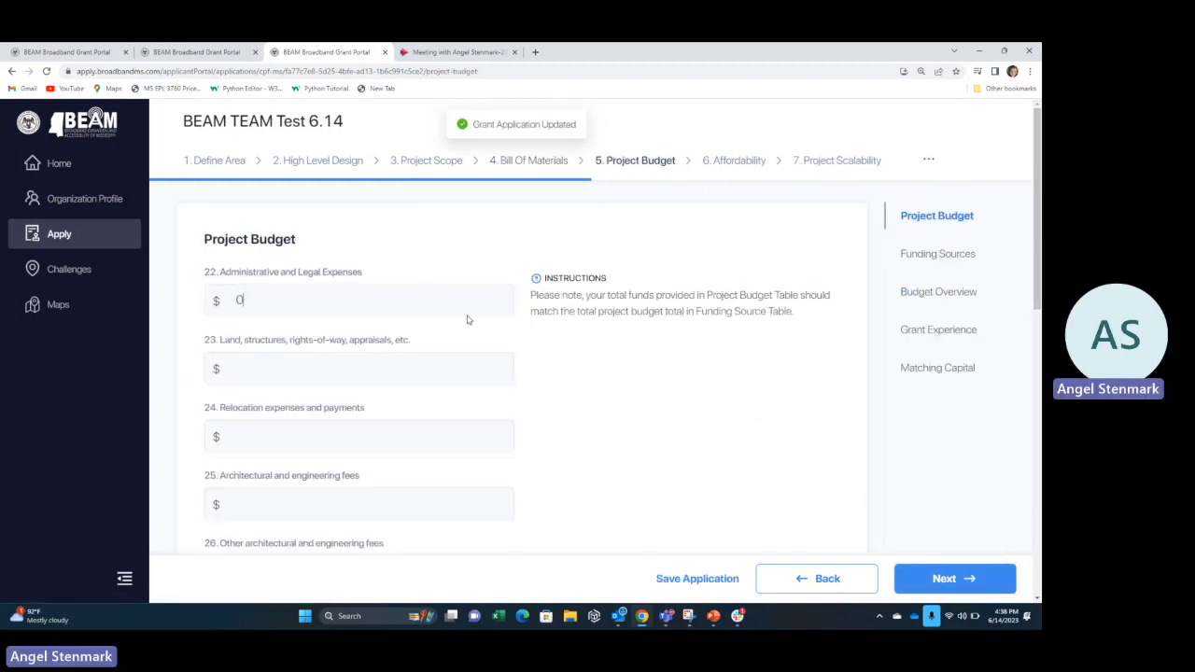
{"action": "scroll", "coordinate": [294, 257], "scroll_direction": "down", "scroll_amount": 3}
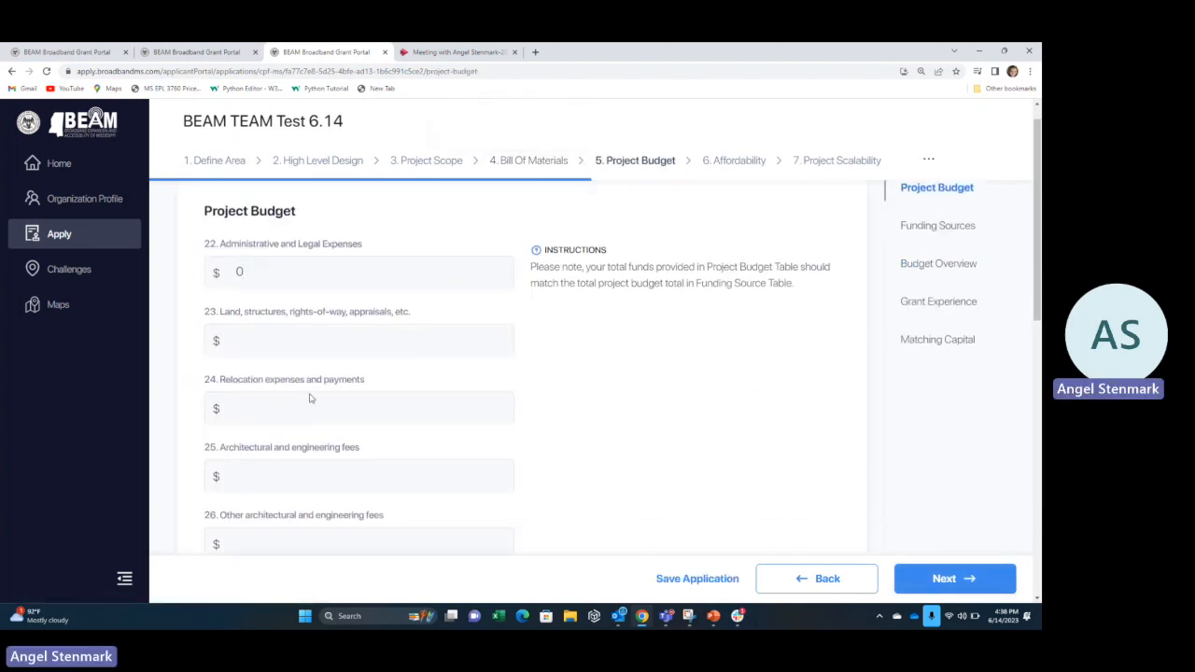
{"action": "scroll", "coordinate": [316, 408], "scroll_direction": "down", "scroll_amount": 3}
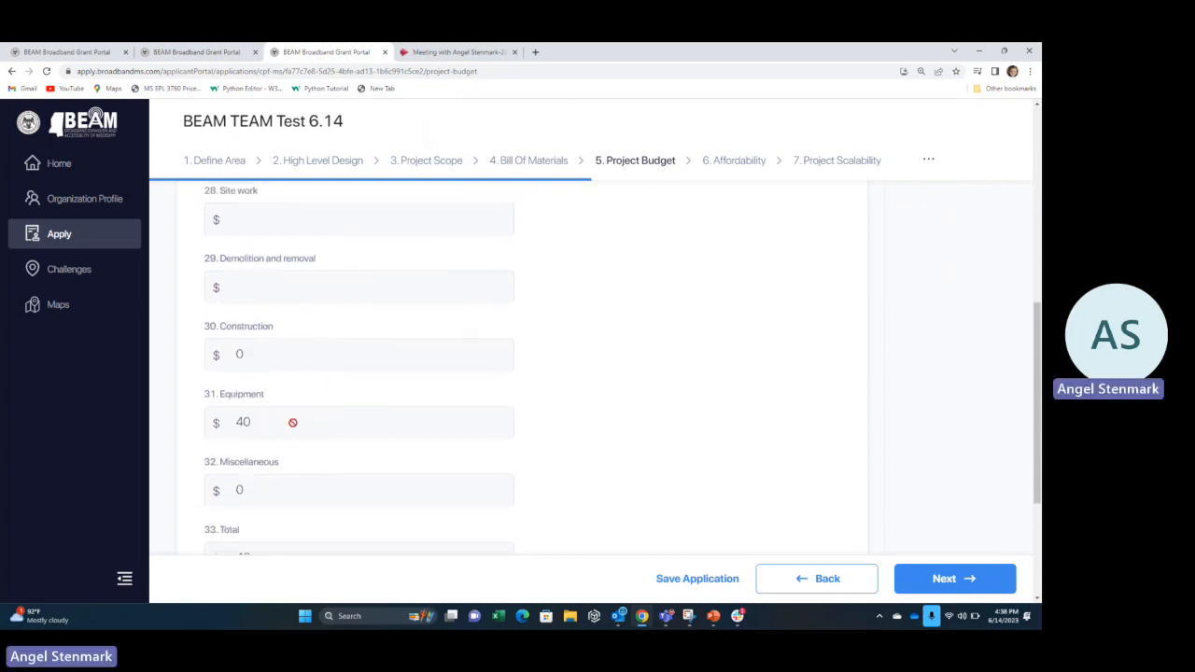
{"action": "left_click", "coordinate": [232, 422]}
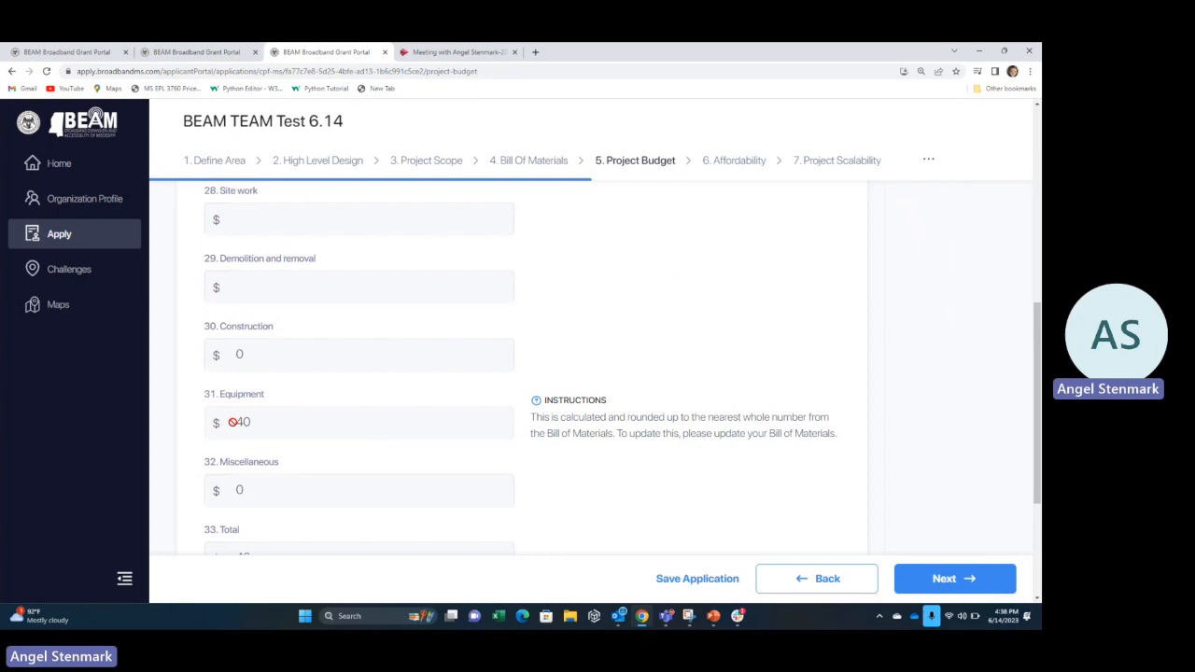
{"action": "scroll", "coordinate": [232, 422], "scroll_direction": "up", "scroll_amount": 5}
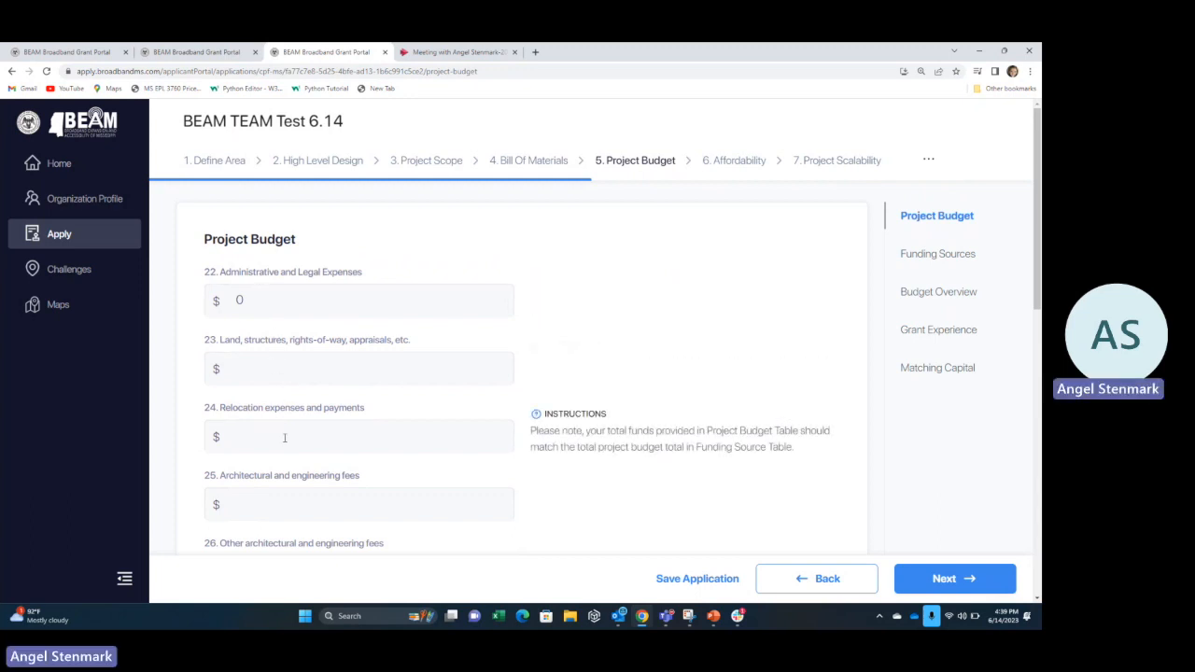
{"action": "scroll", "coordinate": [285, 437], "scroll_direction": "down", "scroll_amount": 1}
{"action": "scroll", "coordinate": [284, 437], "scroll_direction": "down", "scroll_amount": 2}
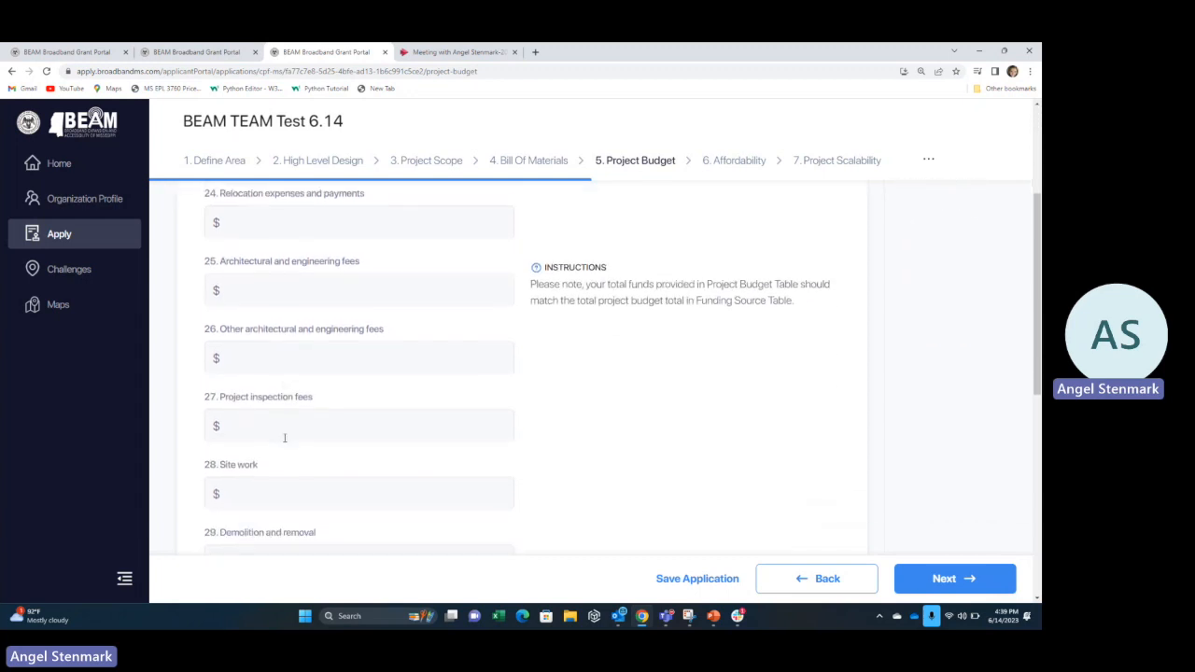
{"action": "scroll", "coordinate": [285, 437], "scroll_direction": "down", "scroll_amount": 5}
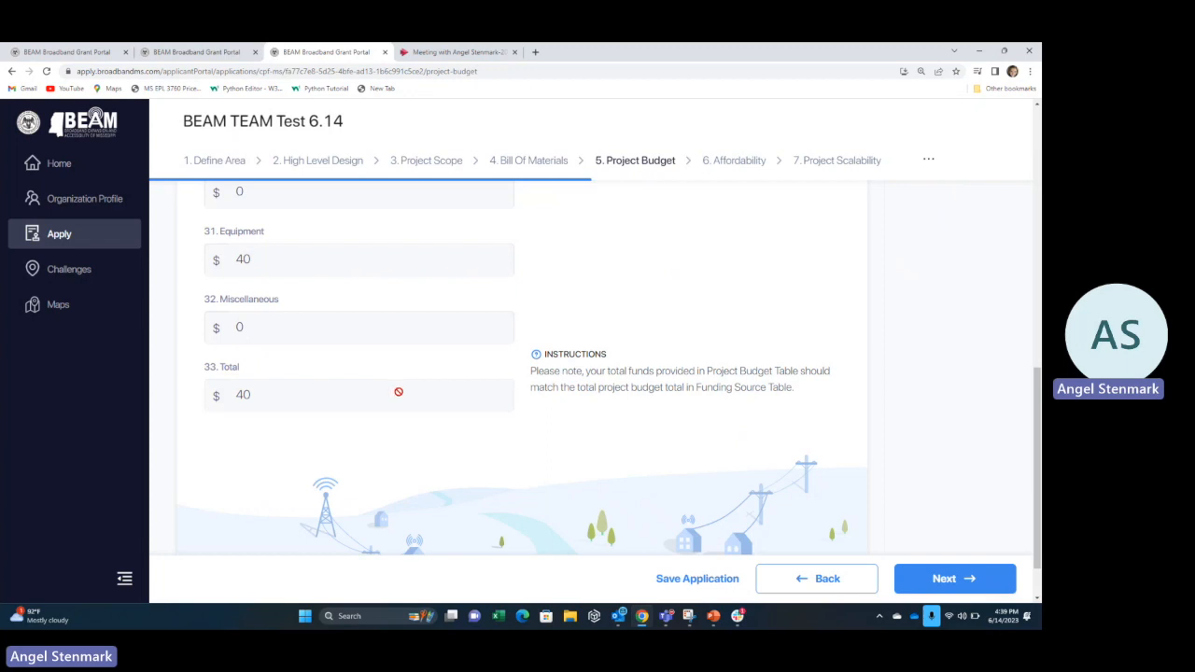
{"action": "left_click", "coordinate": [934, 579]}
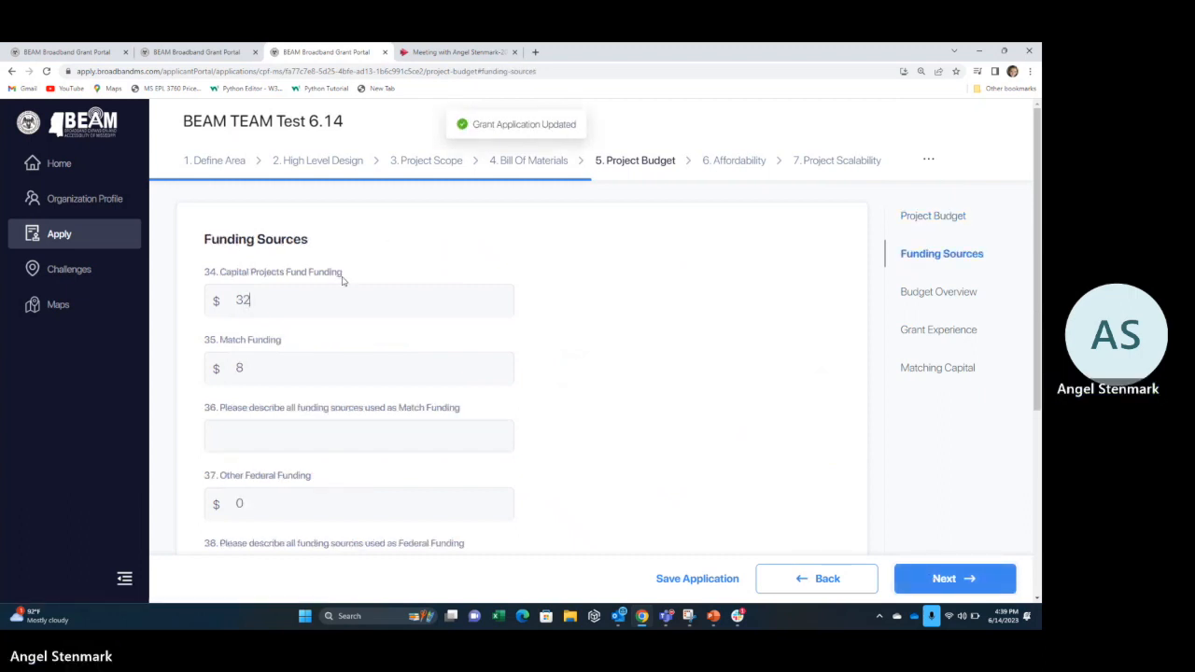
Check Funding Sources amounts (32 Capital Projects Fund, 8 match, total 40) and save.
{"action": "left_click", "coordinate": [288, 289]}
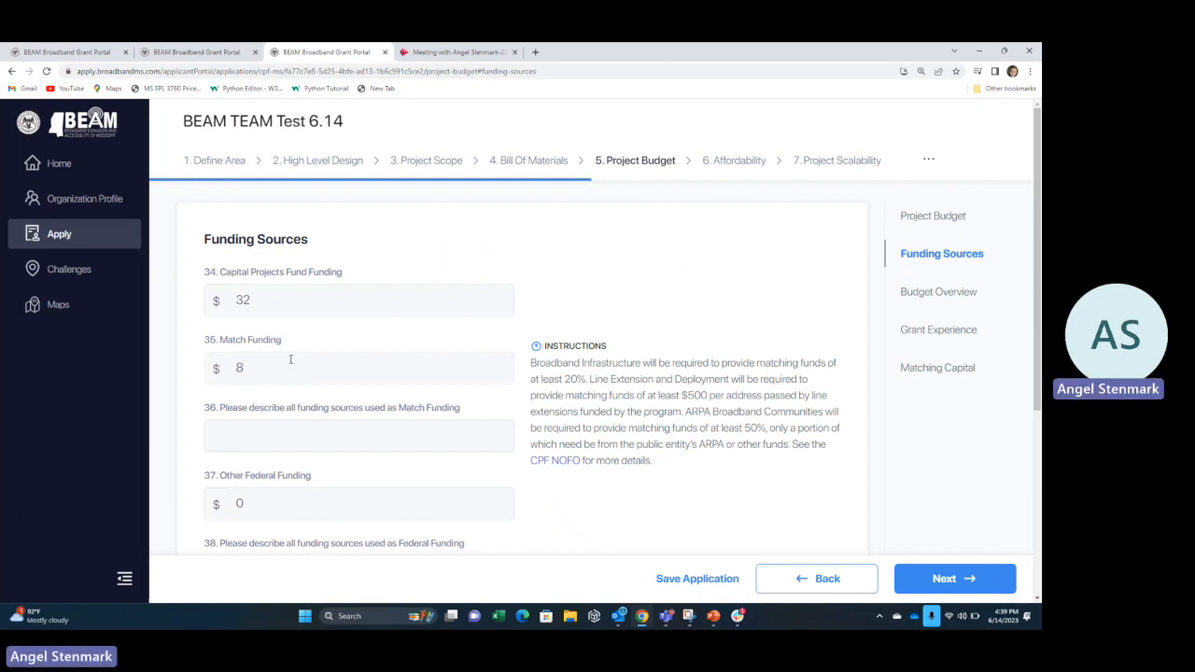
{"action": "scroll", "coordinate": [290, 359], "scroll_direction": "down", "scroll_amount": 2}
{"action": "scroll", "coordinate": [297, 374], "scroll_direction": "up", "scroll_amount": 1}
{"action": "left_click", "coordinate": [301, 382]}
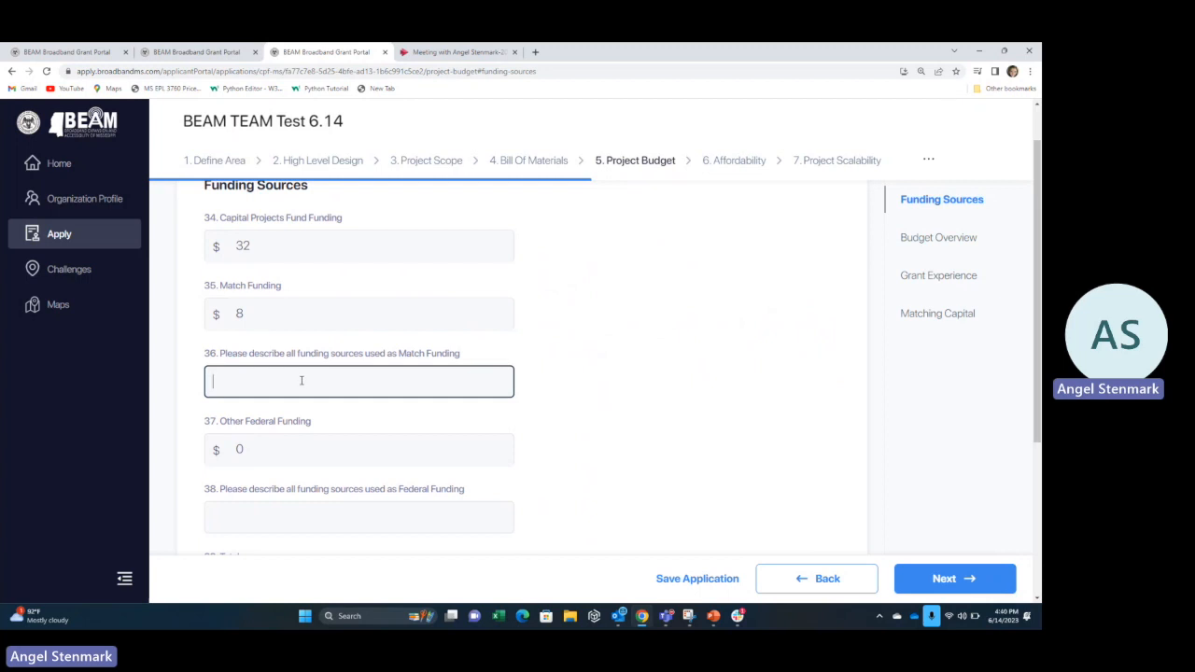
{"action": "scroll", "coordinate": [302, 379], "scroll_direction": "down", "scroll_amount": 2}
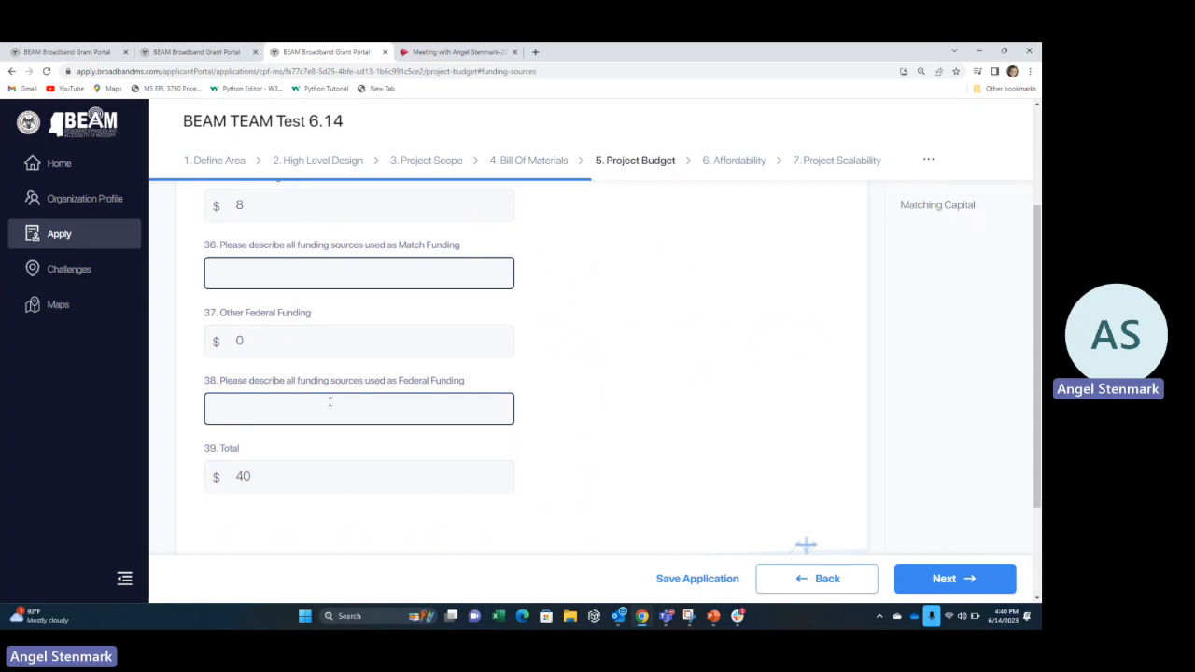
{"action": "scroll", "coordinate": [328, 402], "scroll_direction": "down", "scroll_amount": 1}
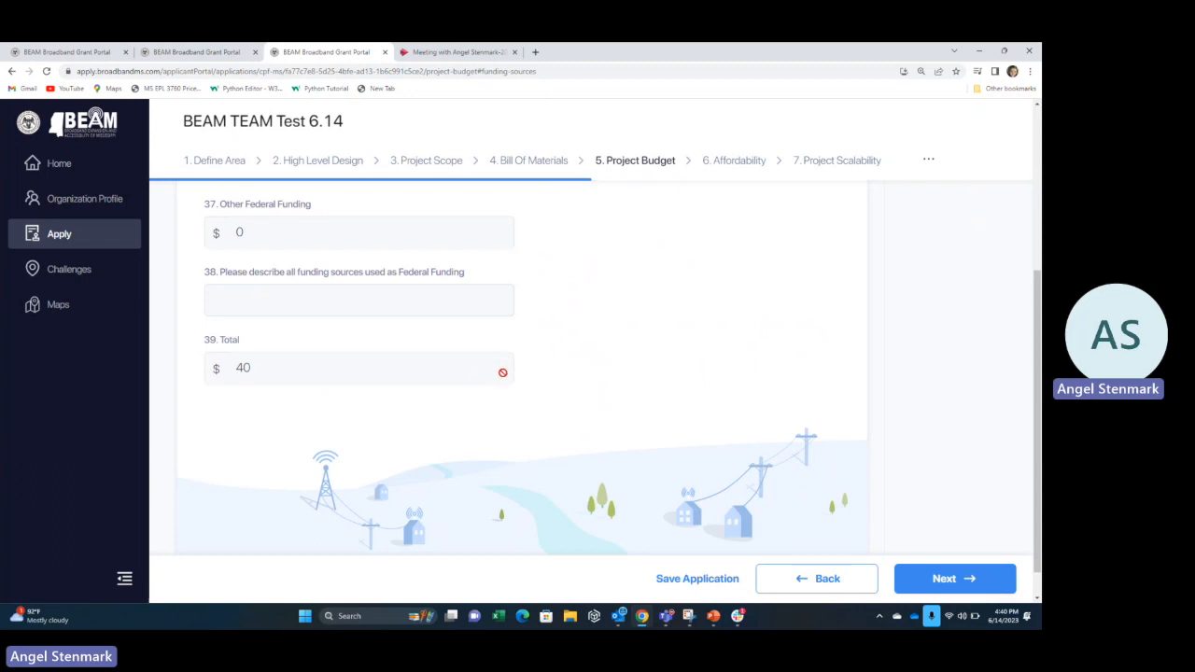
{"action": "left_click", "coordinate": [948, 587]}
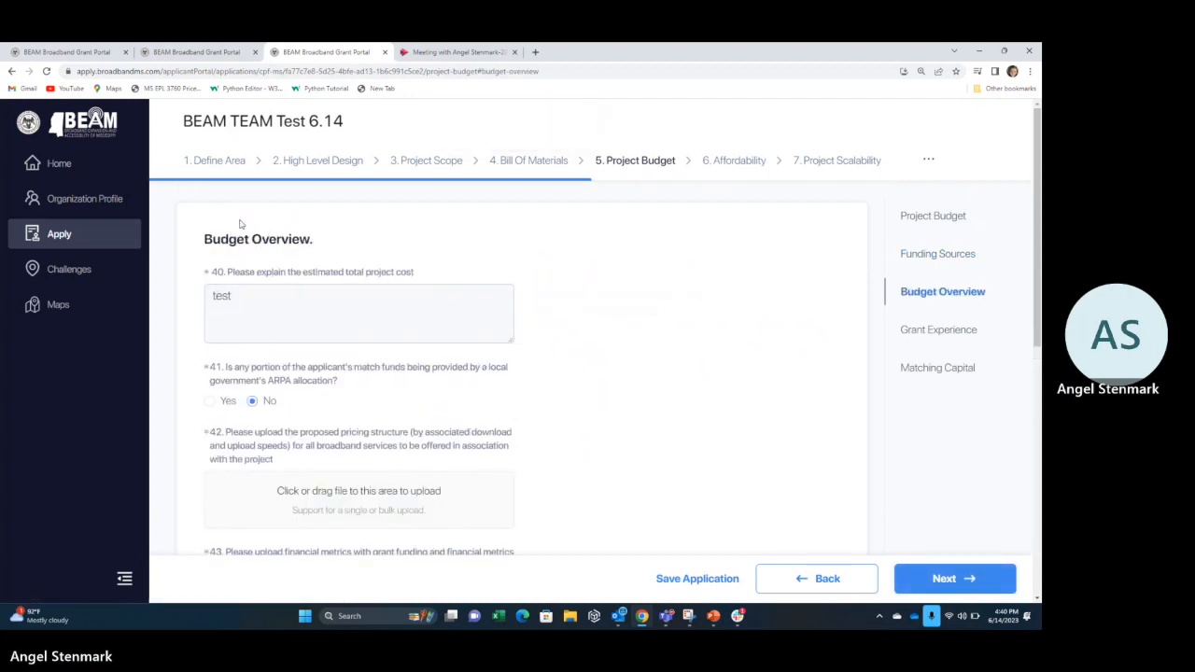
Review Budget Overview questions 40–46, including the Q44 justification, and save them.
{"action": "left_click", "coordinate": [374, 299]}
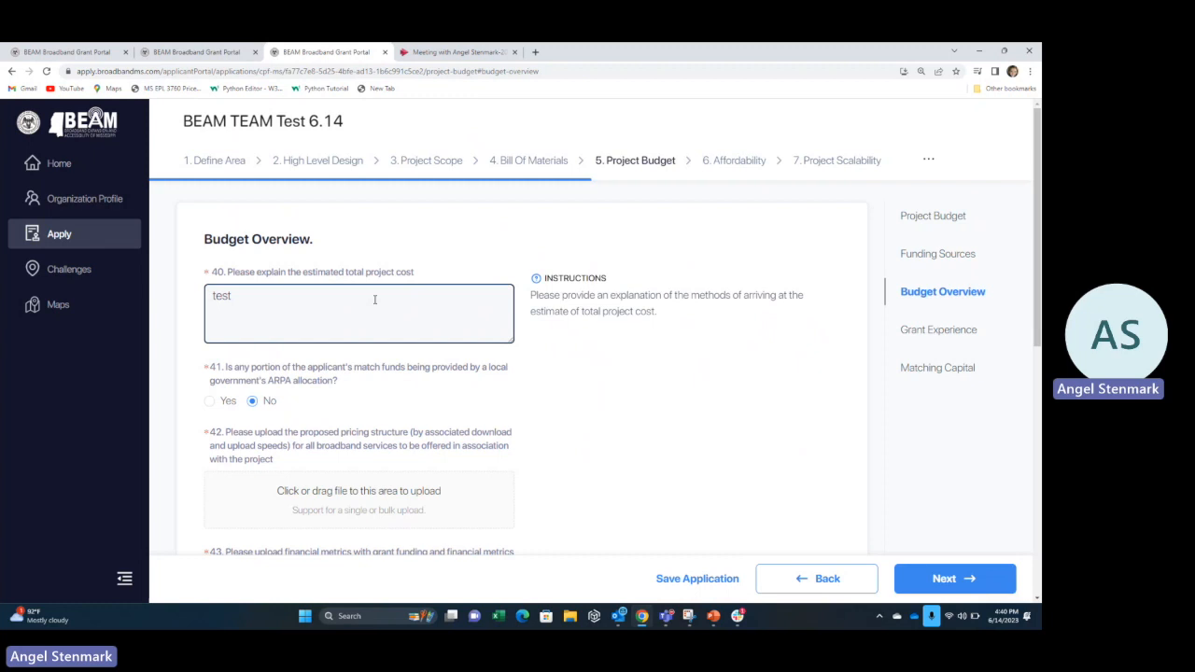
{"action": "scroll", "coordinate": [374, 299], "scroll_direction": "down", "scroll_amount": 1}
{"action": "left_click", "coordinate": [375, 299]}
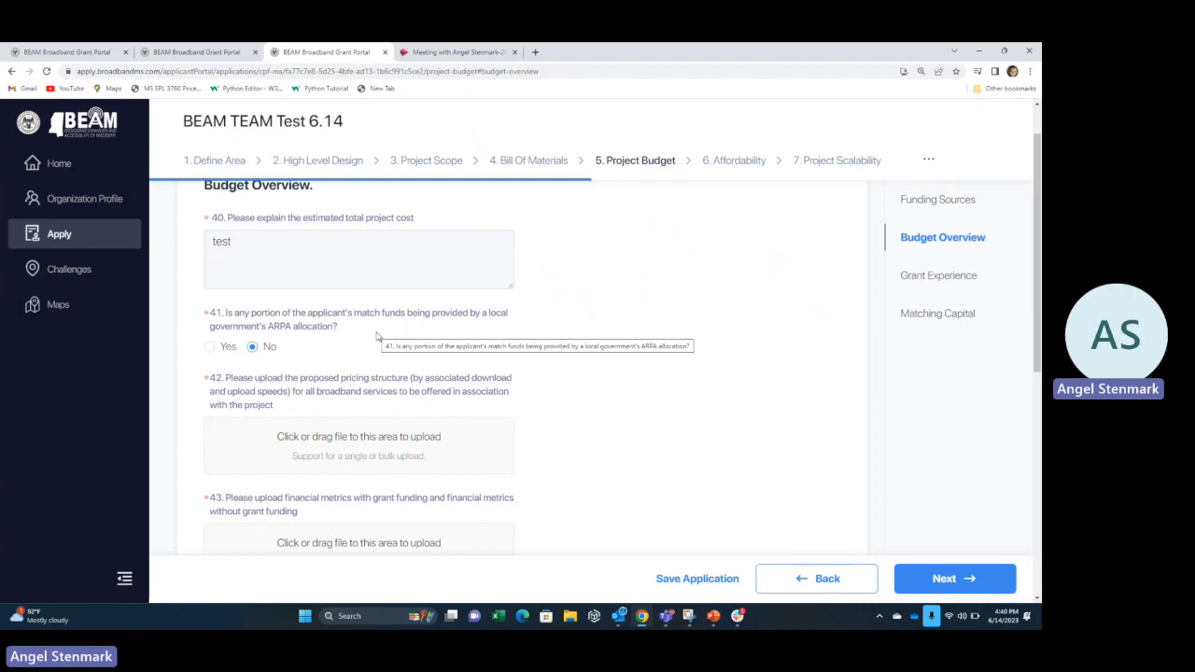
{"action": "scroll", "coordinate": [378, 336], "scroll_direction": "down", "scroll_amount": 1}
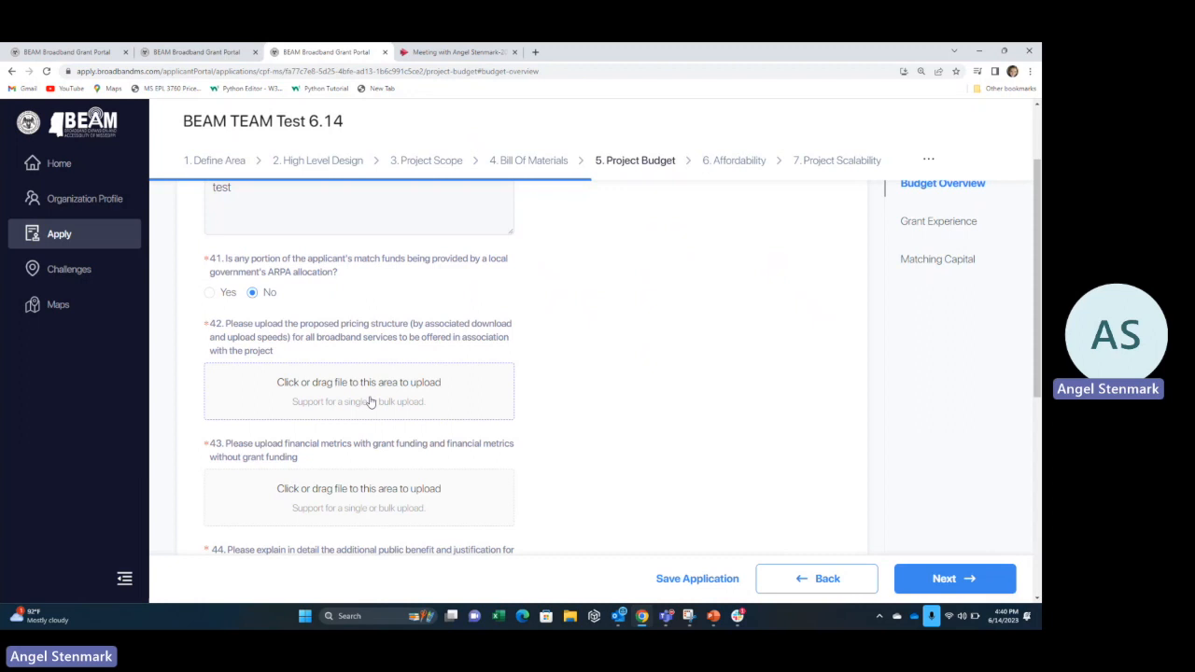
{"action": "scroll", "coordinate": [371, 401], "scroll_direction": "down", "scroll_amount": 2}
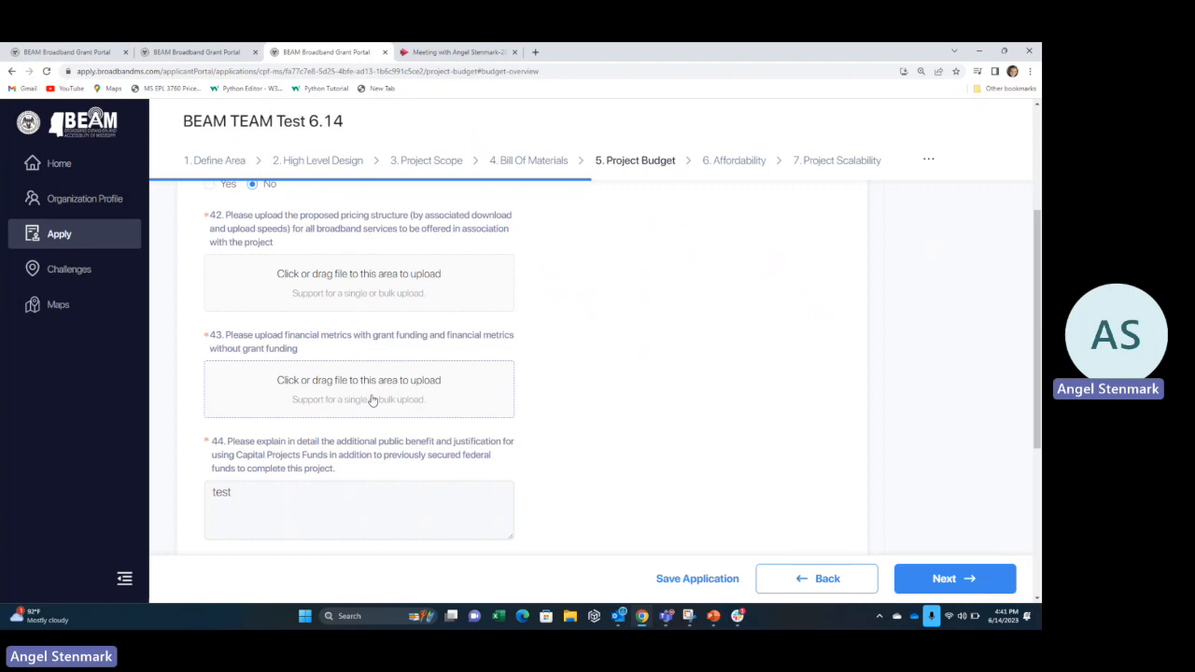
{"action": "scroll", "coordinate": [371, 400], "scroll_direction": "down", "scroll_amount": 2}
{"action": "left_click", "coordinate": [371, 394]}
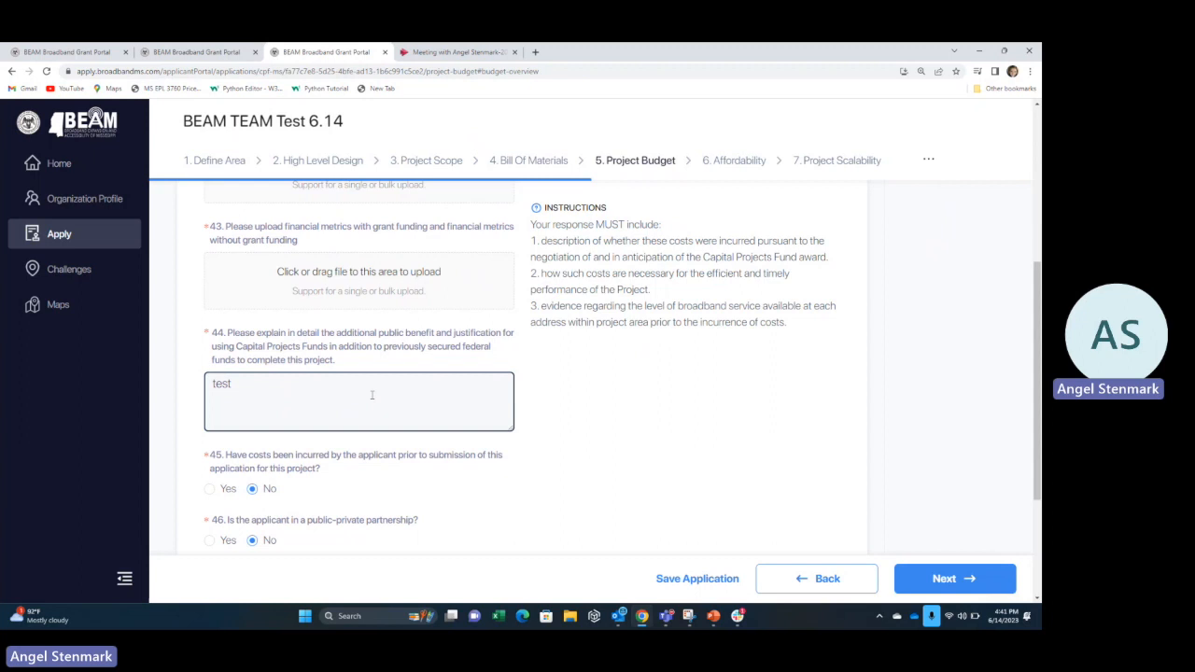
{"action": "scroll", "coordinate": [372, 395], "scroll_direction": "down", "scroll_amount": 3}
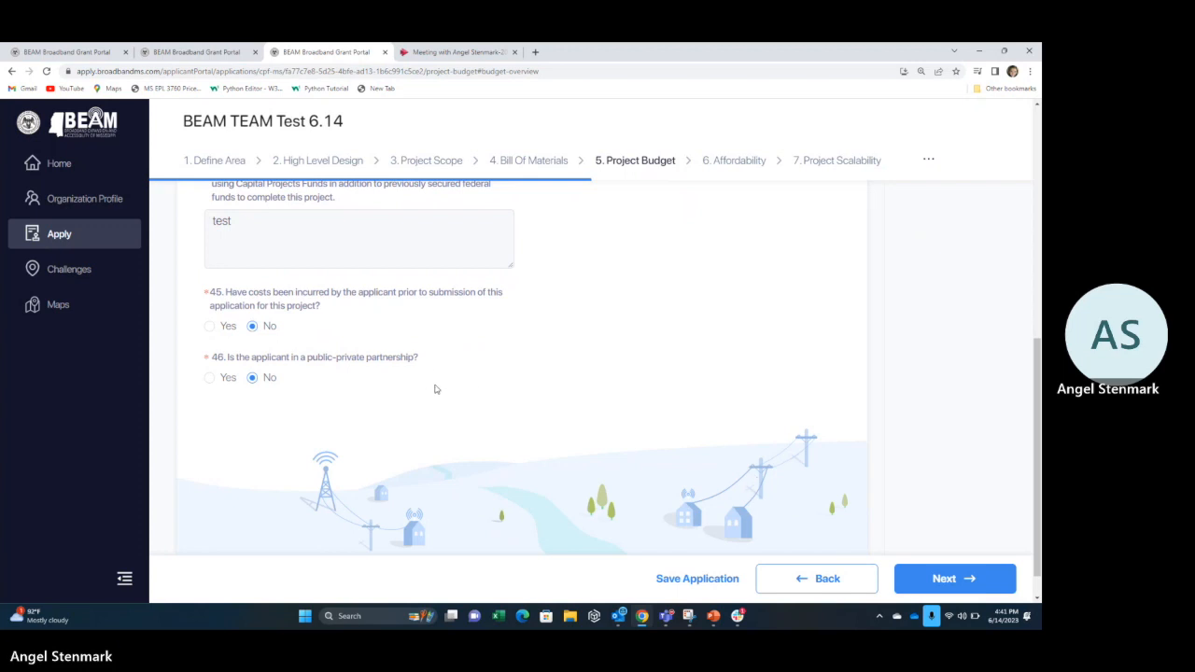
{"action": "left_click", "coordinate": [930, 576]}
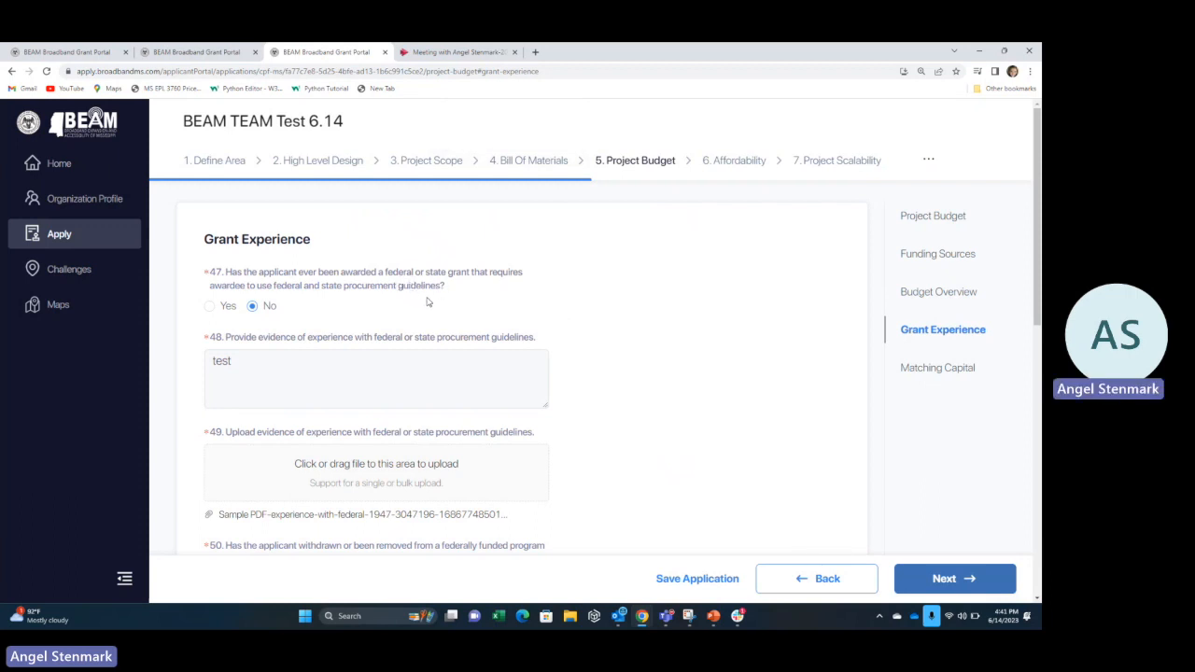
Review Grant Experience questions 47–55 and save them.
{"action": "scroll", "coordinate": [429, 309], "scroll_direction": "down", "scroll_amount": 1}
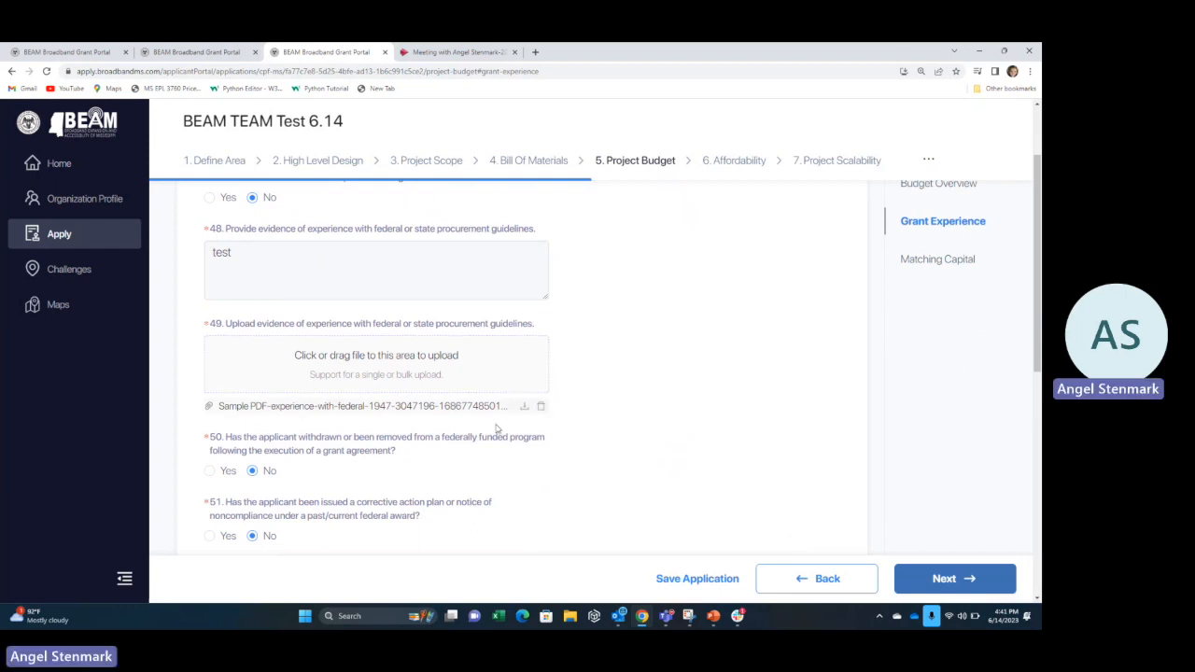
{"action": "scroll", "coordinate": [495, 443], "scroll_direction": "down", "scroll_amount": 2}
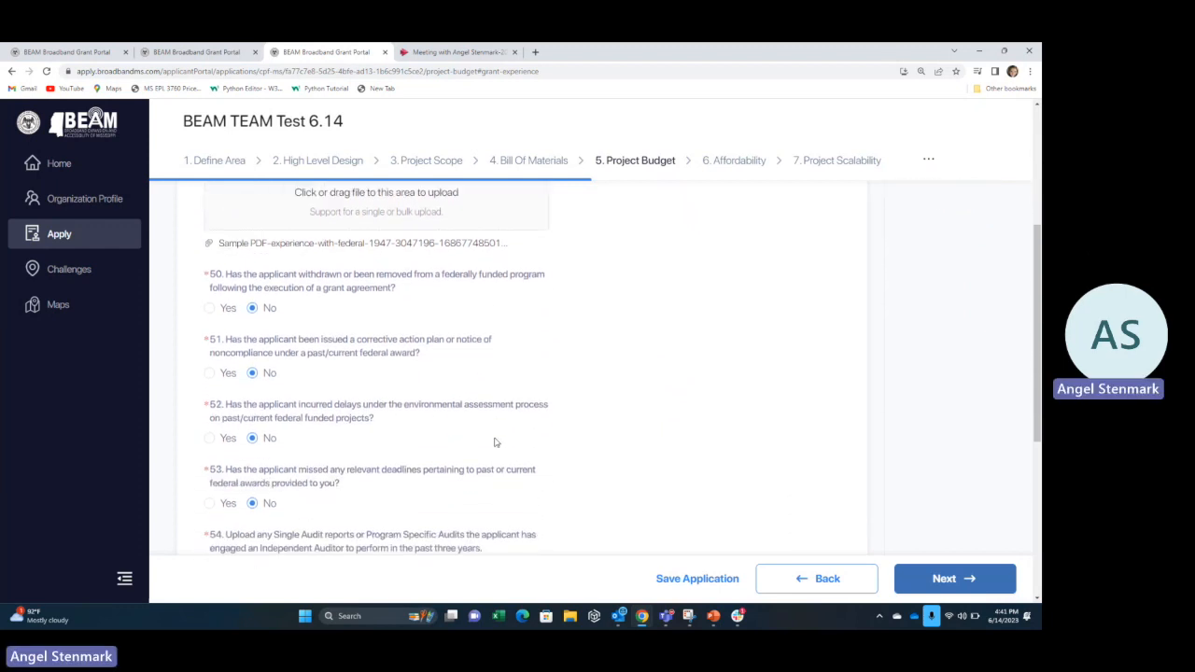
{"action": "scroll", "coordinate": [496, 442], "scroll_direction": "down", "scroll_amount": 2}
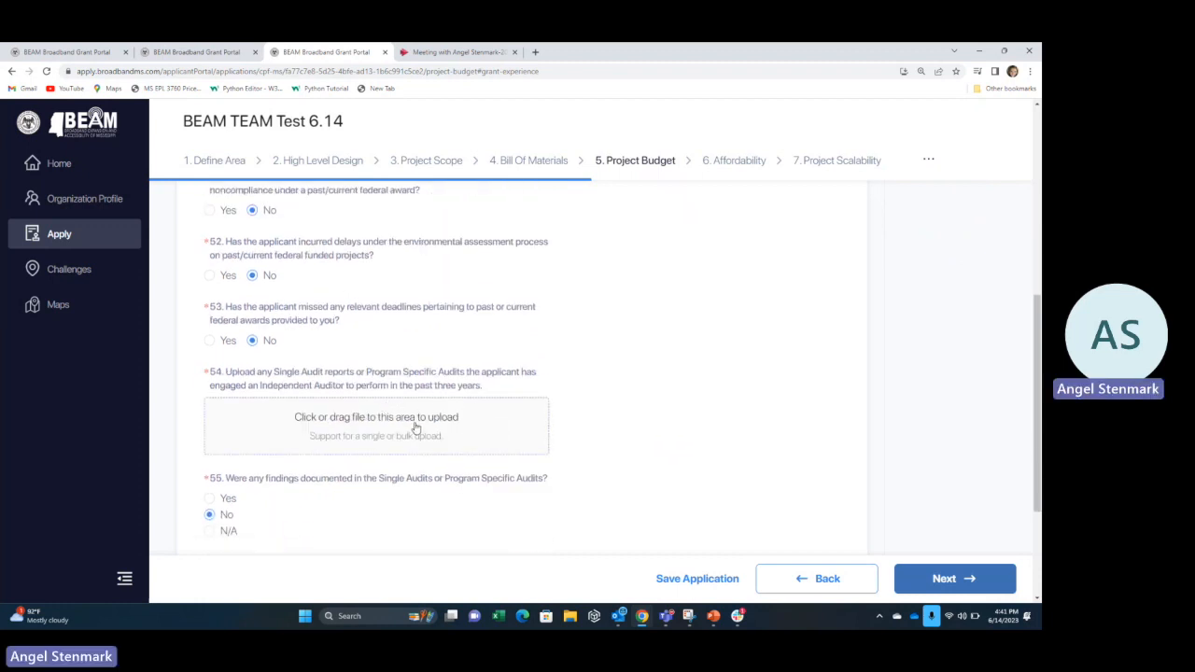
{"action": "scroll", "coordinate": [418, 429], "scroll_direction": "down", "scroll_amount": 2}
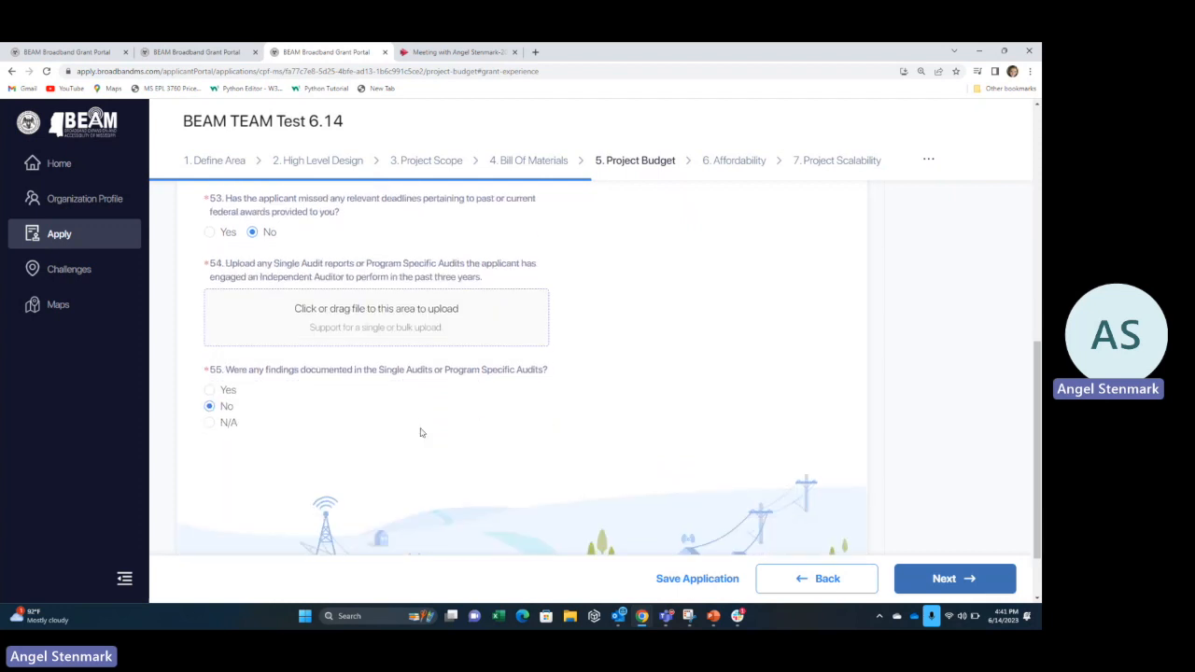
{"action": "left_click", "coordinate": [943, 578]}
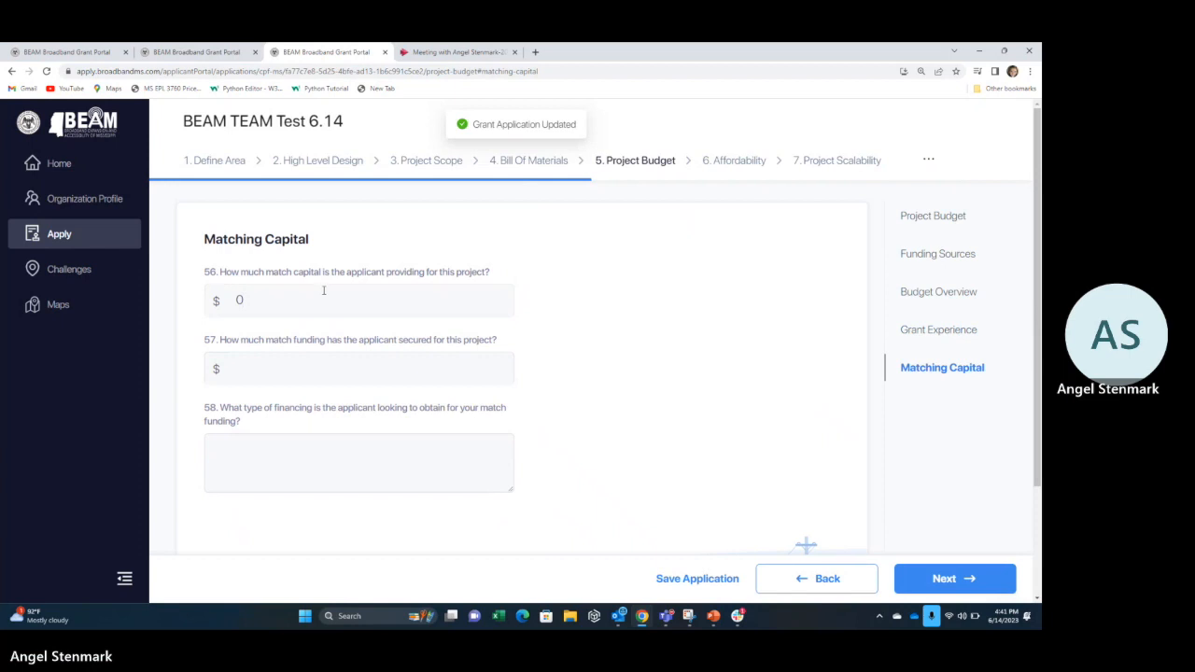
Check the Q56 match capital of 0 and the Q58 financing type, then save.
{"action": "left_click", "coordinate": [323, 291]}
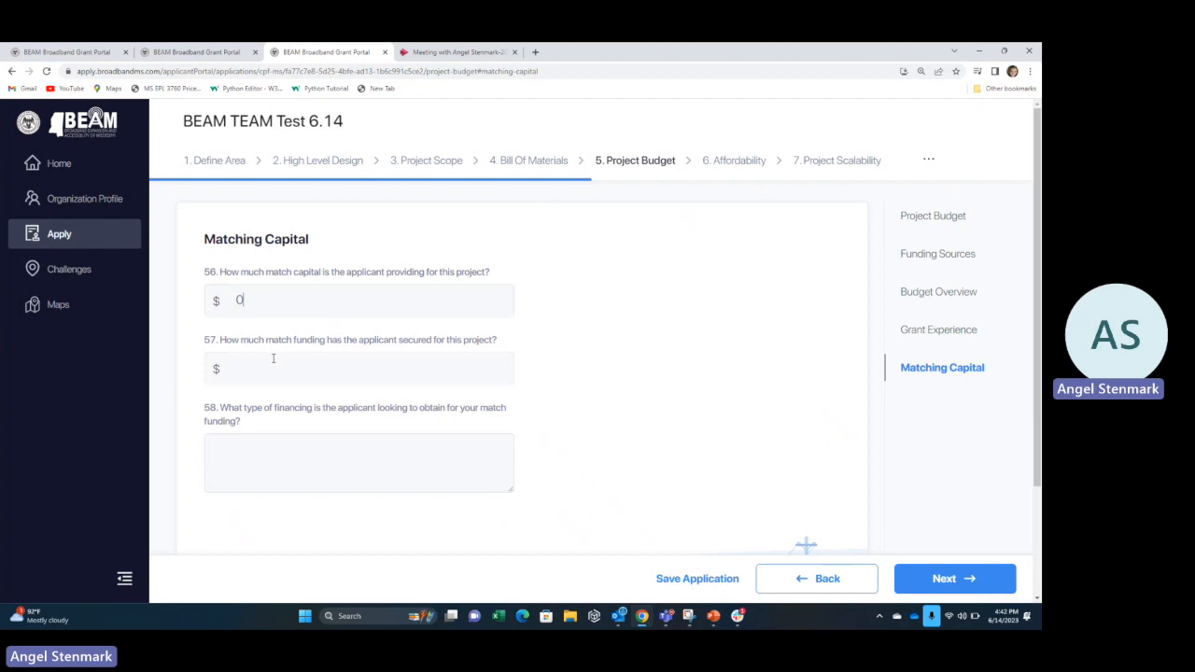
{"action": "left_click", "coordinate": [274, 465]}
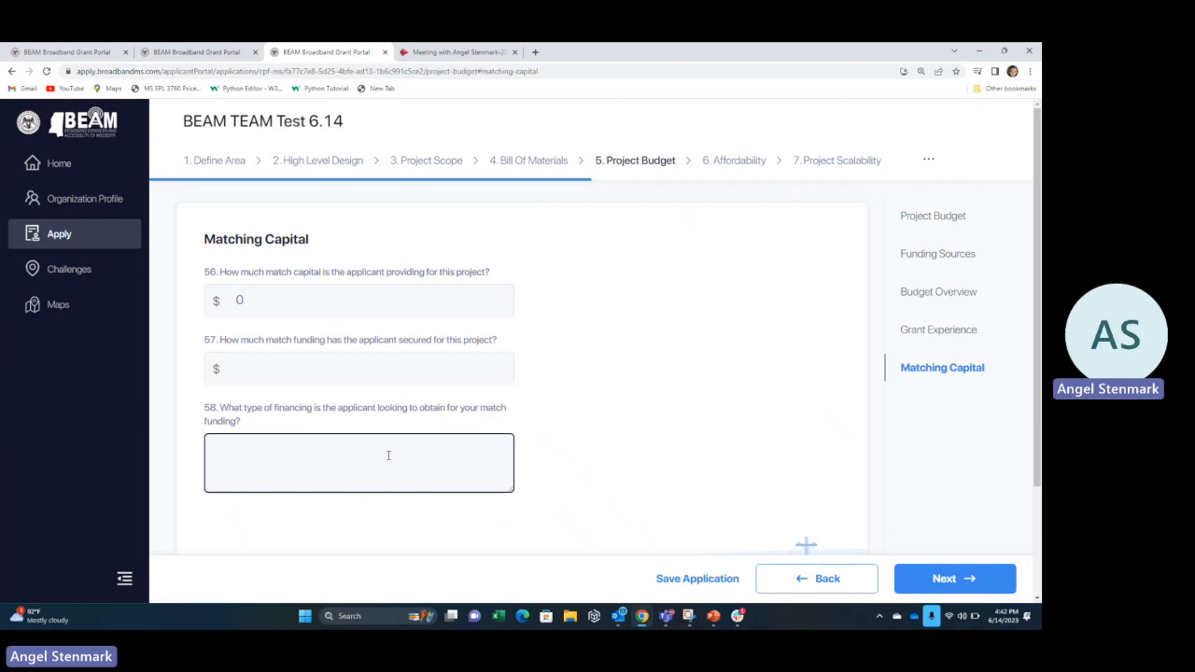
{"action": "left_click", "coordinate": [947, 578]}
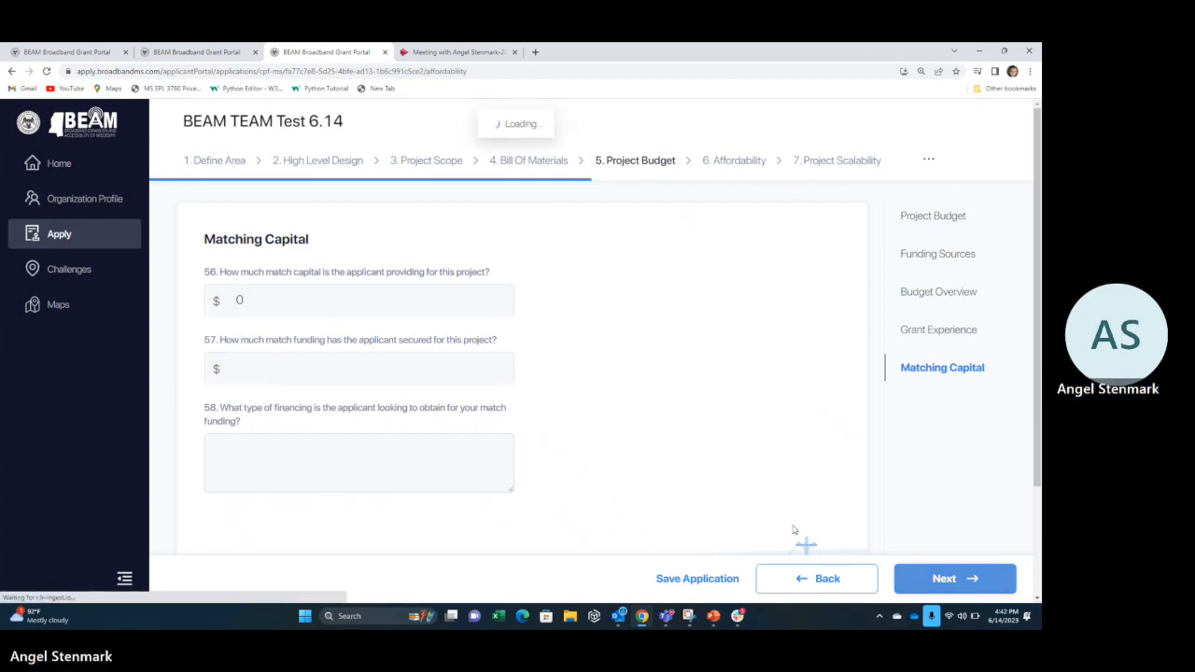
Check the Q60 ACP account count, review through Q63, and save Affordability.
{"action": "left_click", "coordinate": [485, 386]}
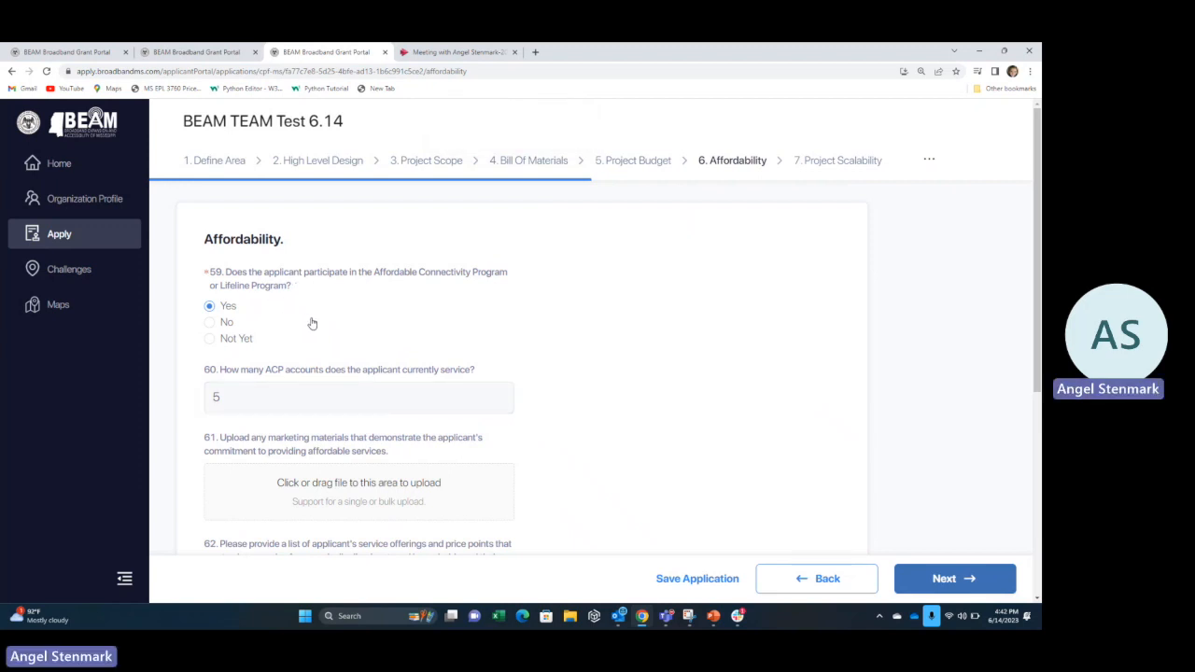
{"action": "scroll", "coordinate": [312, 323], "scroll_direction": "down", "scroll_amount": 2}
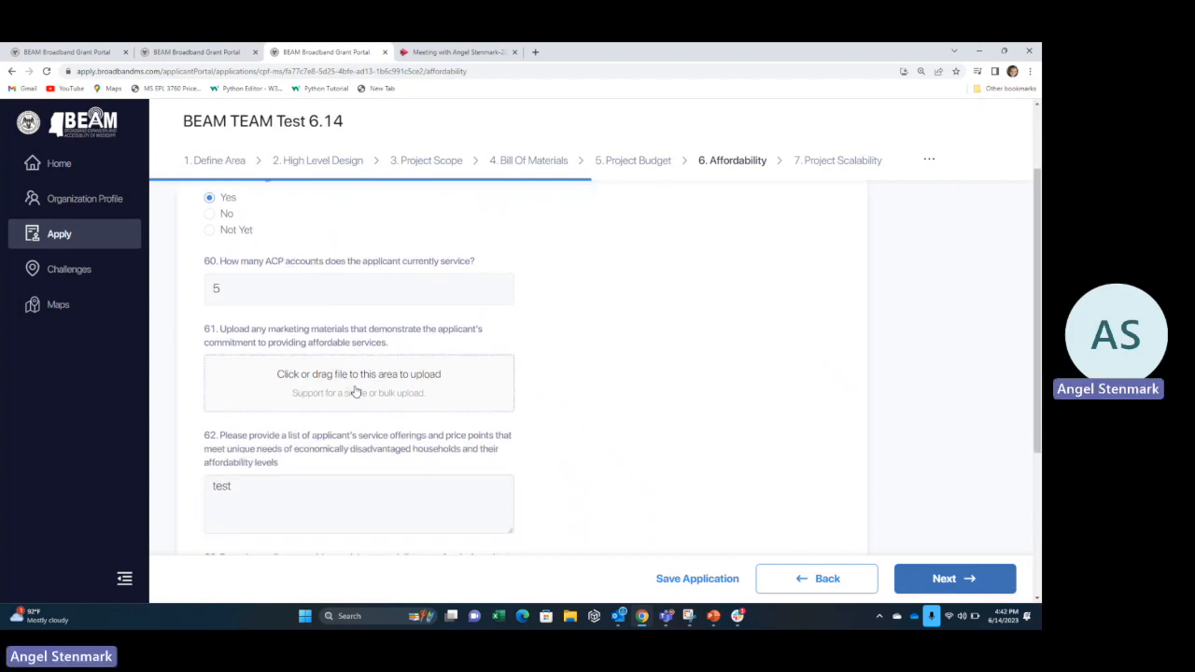
{"action": "scroll", "coordinate": [355, 392], "scroll_direction": "down", "scroll_amount": 3}
{"action": "scroll", "coordinate": [355, 392], "scroll_direction": "down", "scroll_amount": 1}
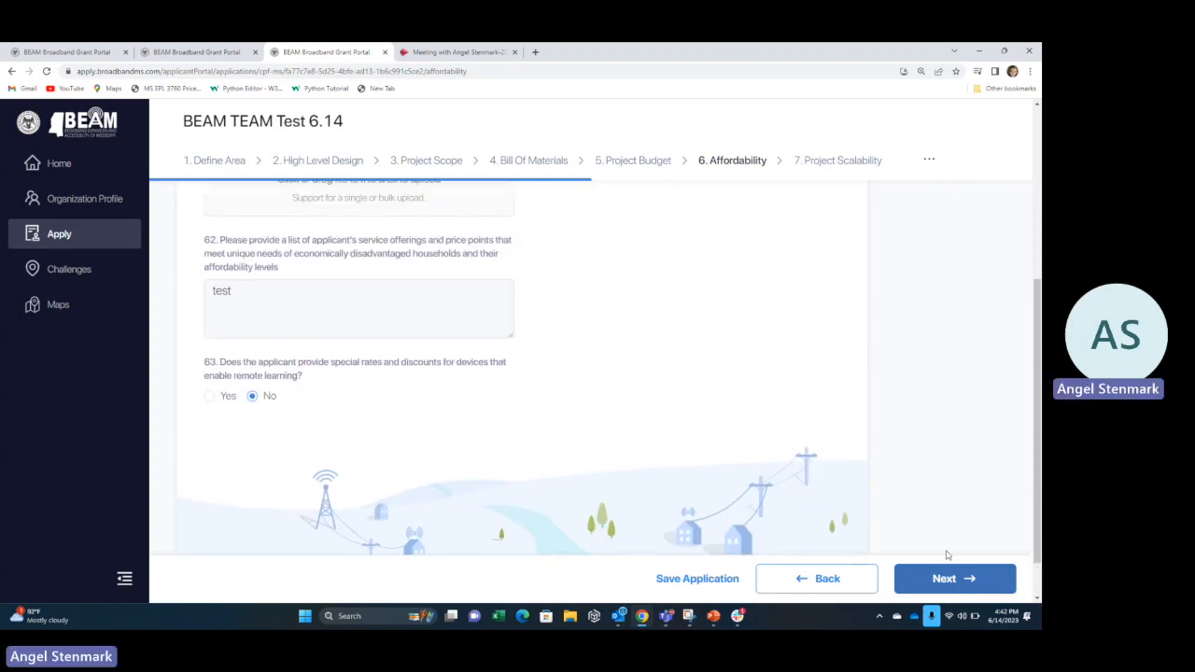
{"action": "left_click", "coordinate": [943, 577]}
Answer Yes to Q65 on sustaining the project five years and save Project Scalability.
{"action": "left_click", "coordinate": [447, 329]}
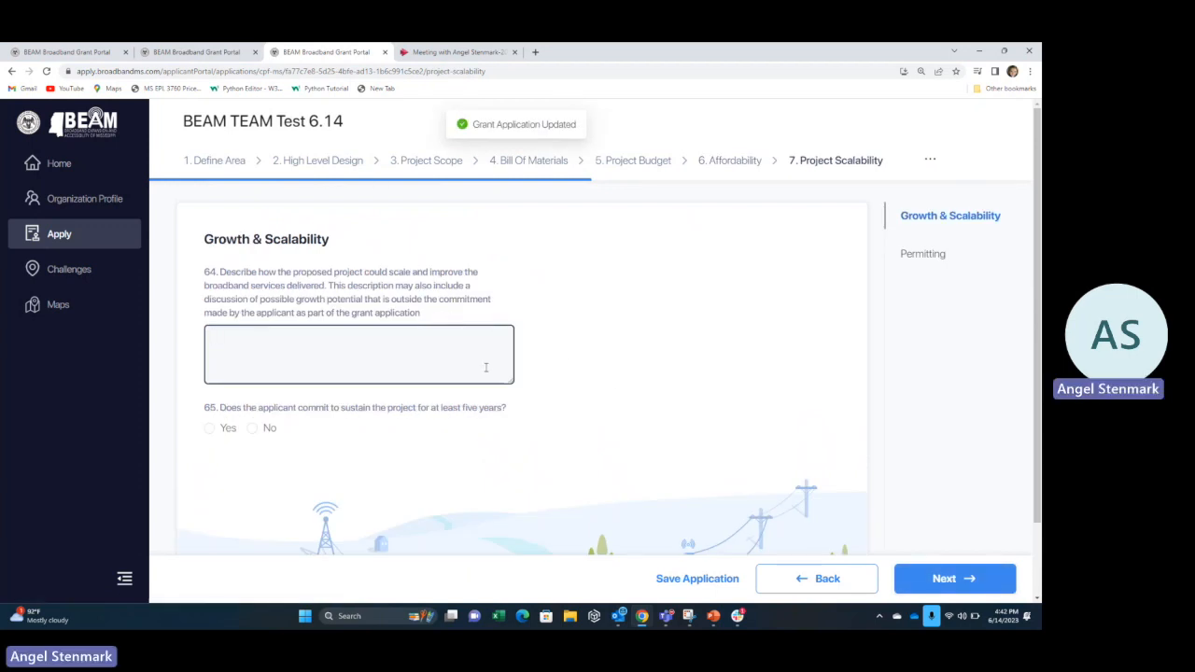
{"action": "left_click", "coordinate": [209, 428]}
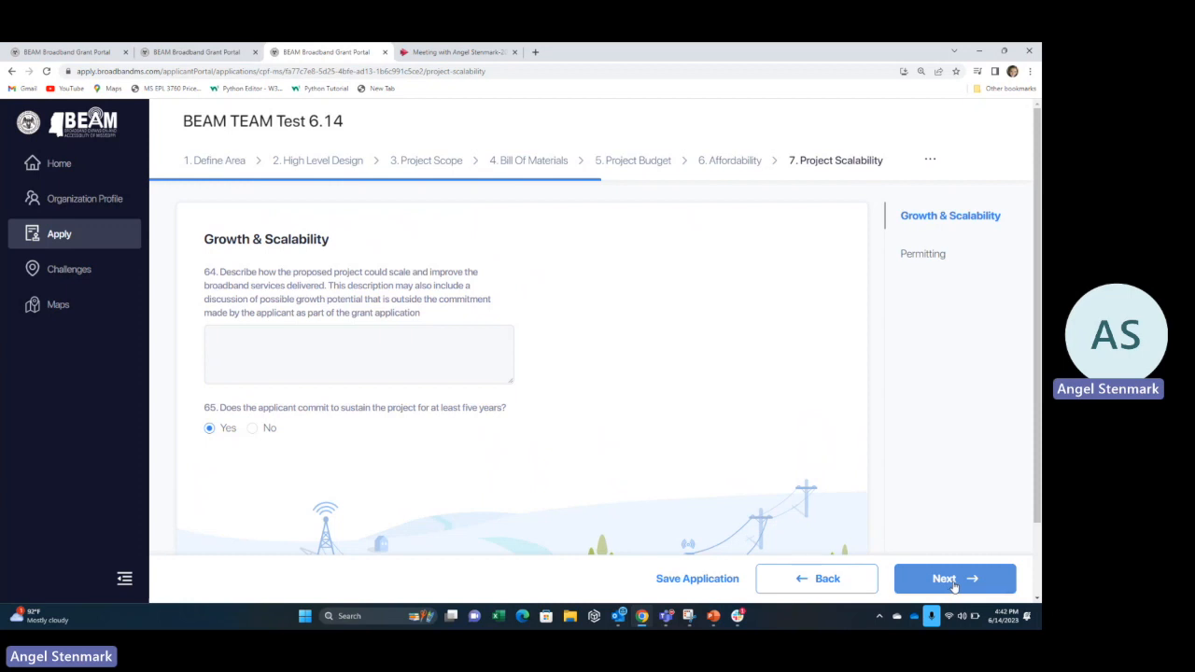
{"action": "left_click", "coordinate": [952, 581]}
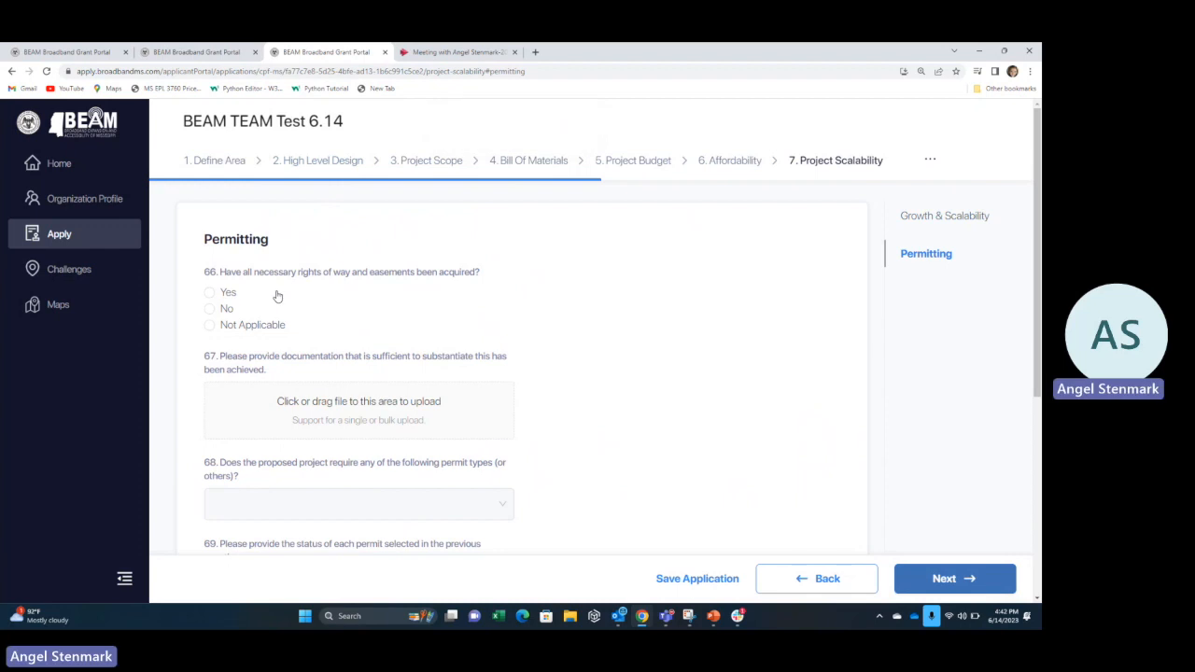
Review the Permitting answers and save them.
{"action": "scroll", "coordinate": [278, 296], "scroll_direction": "down", "scroll_amount": 2}
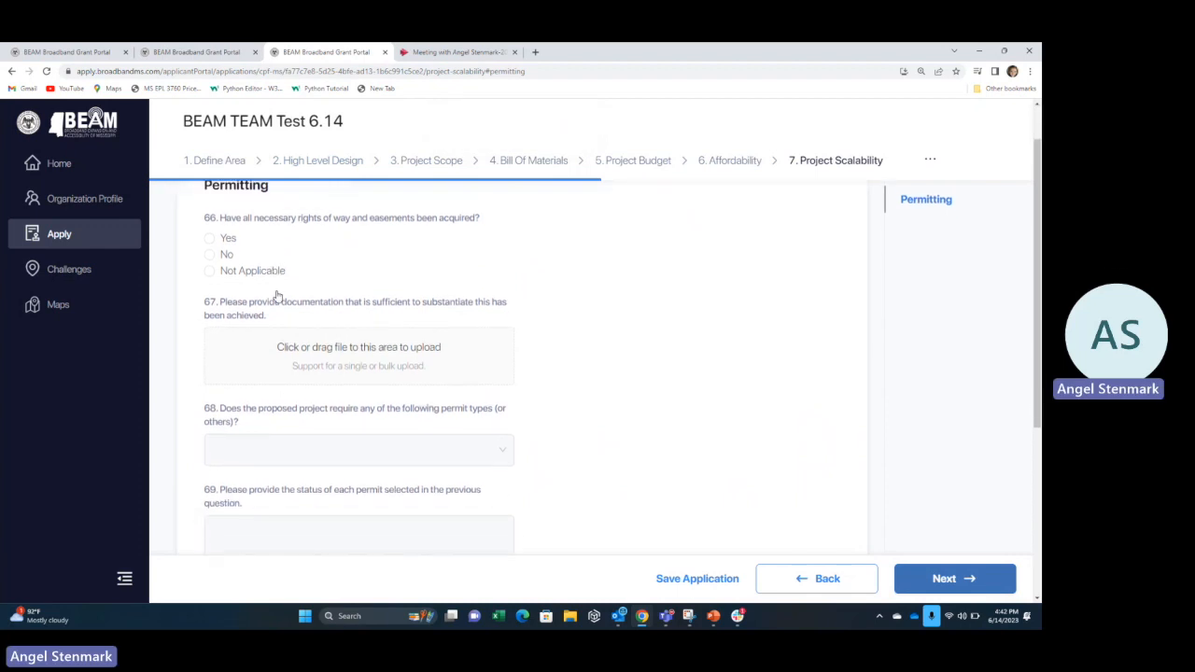
{"action": "scroll", "coordinate": [278, 296], "scroll_direction": "down", "scroll_amount": 1}
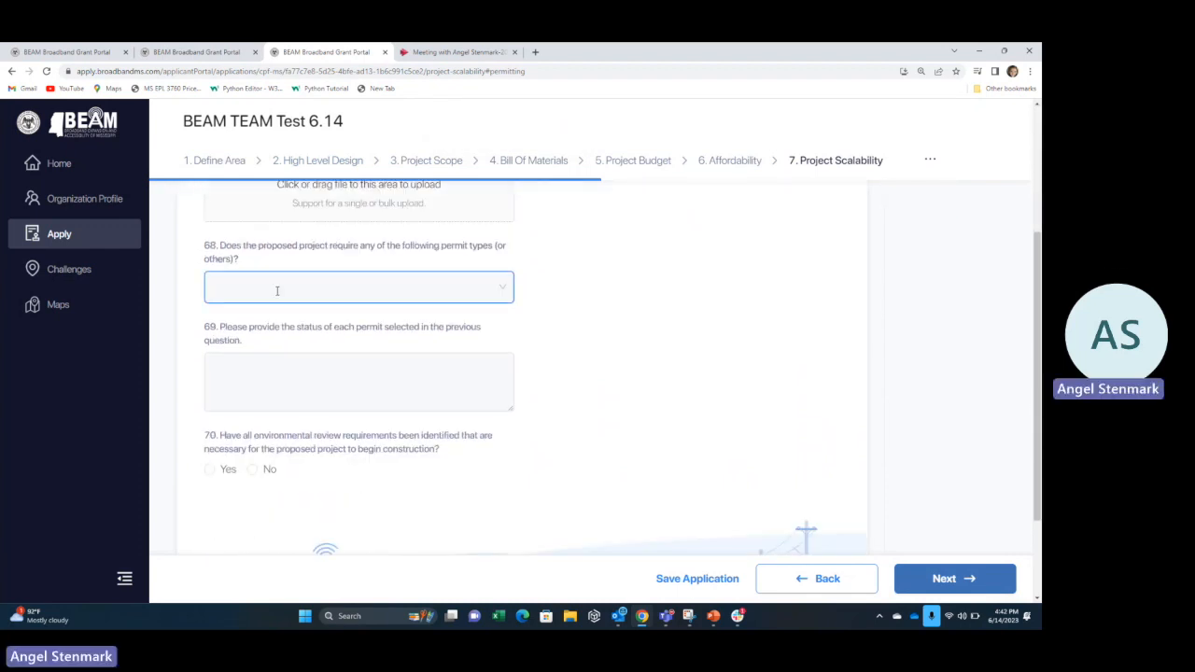
{"action": "scroll", "coordinate": [277, 291], "scroll_direction": "down", "scroll_amount": 2}
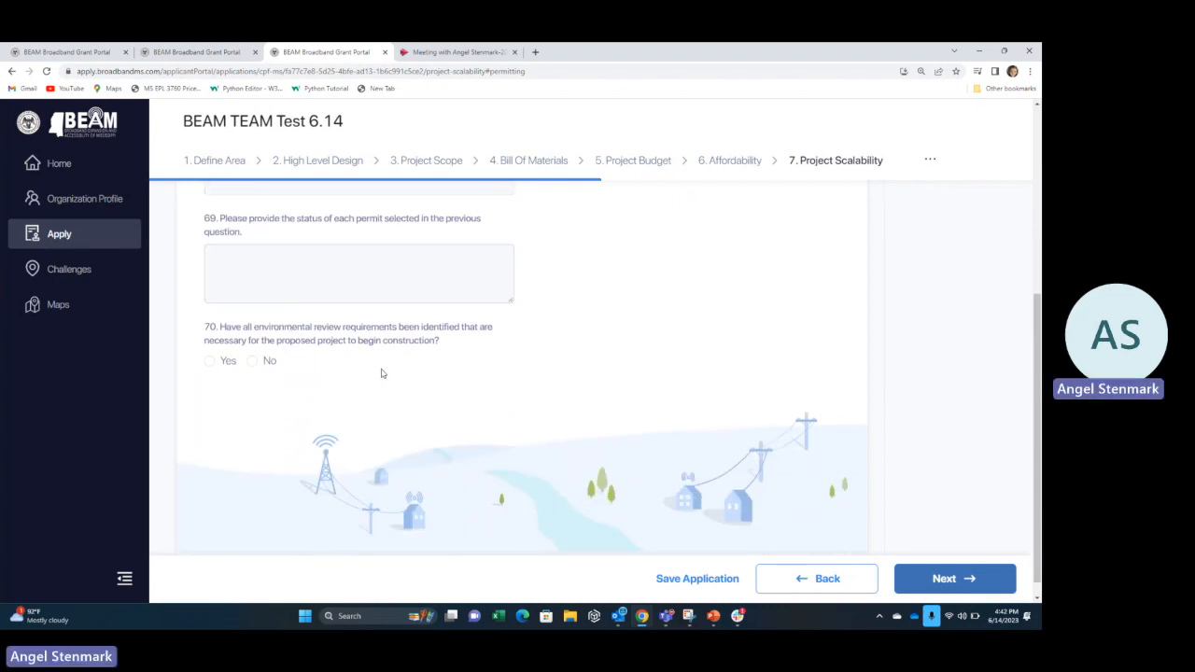
{"action": "left_click", "coordinate": [952, 578]}
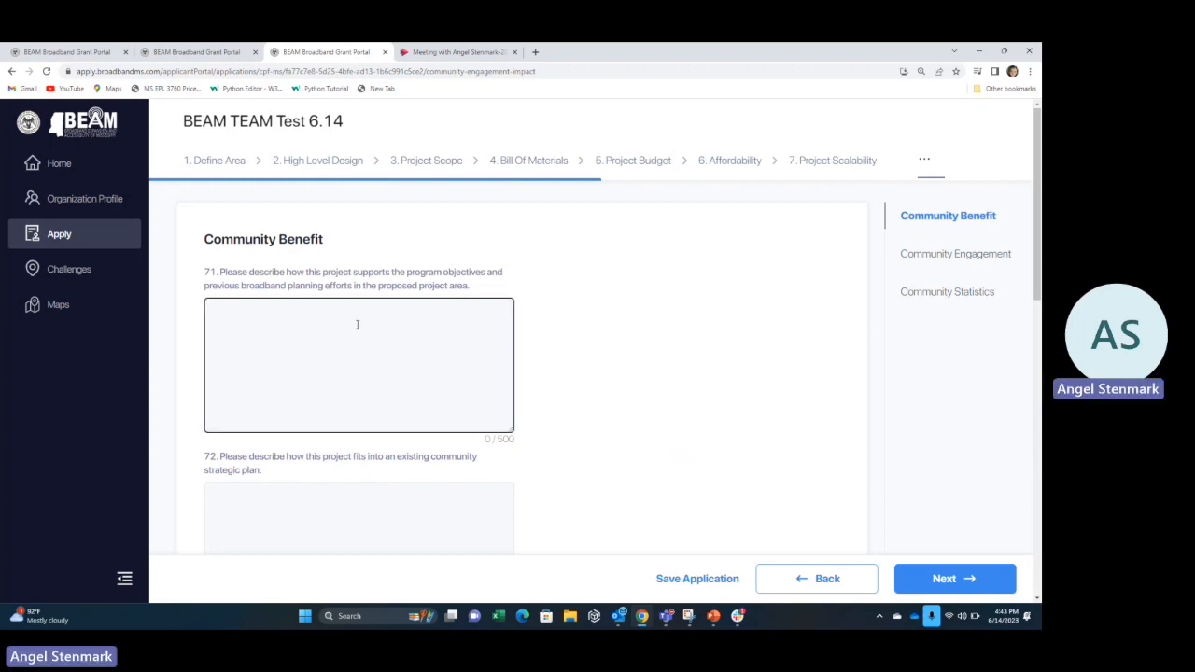
Look over the question 74 impact description, then save and continue to Community Engagement.
{"action": "scroll", "coordinate": [357, 324], "scroll_direction": "down", "scroll_amount": 2}
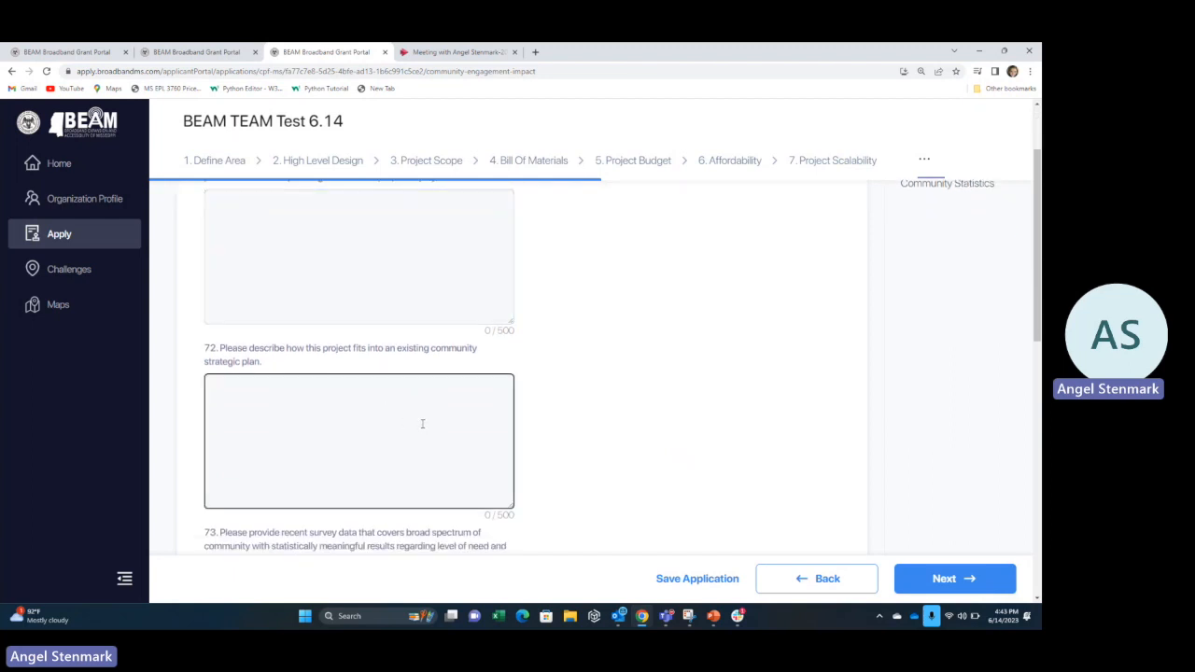
{"action": "scroll", "coordinate": [422, 424], "scroll_direction": "down", "scroll_amount": 4}
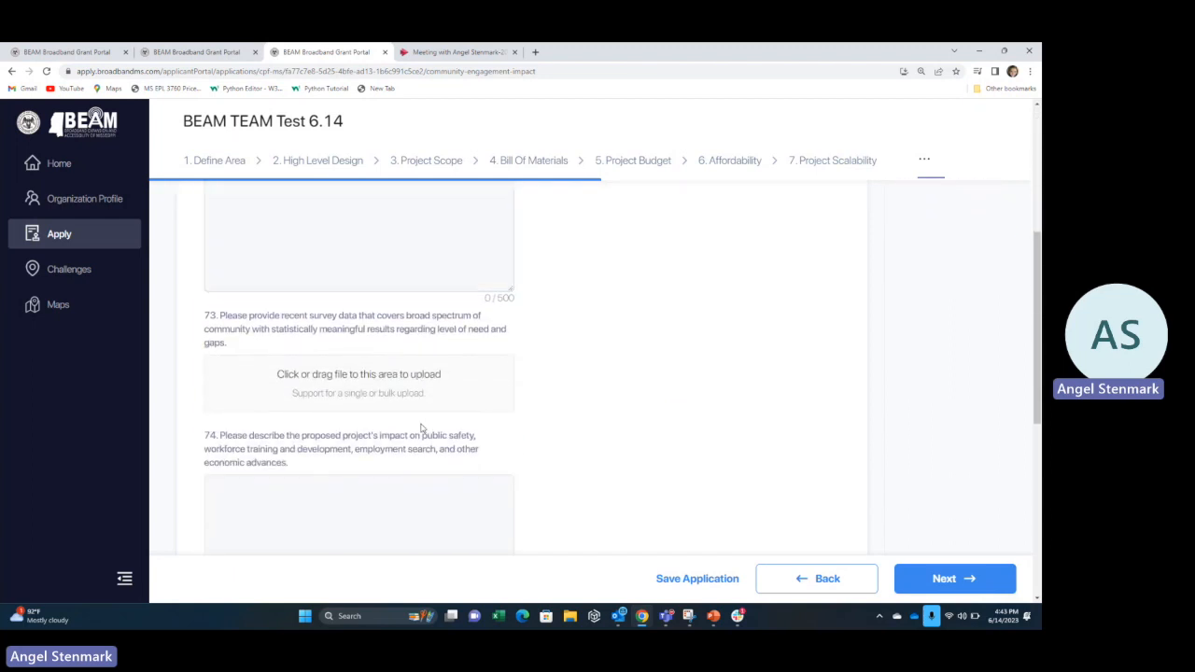
{"action": "scroll", "coordinate": [301, 387], "scroll_direction": "down", "scroll_amount": 1}
{"action": "left_click", "coordinate": [302, 383]}
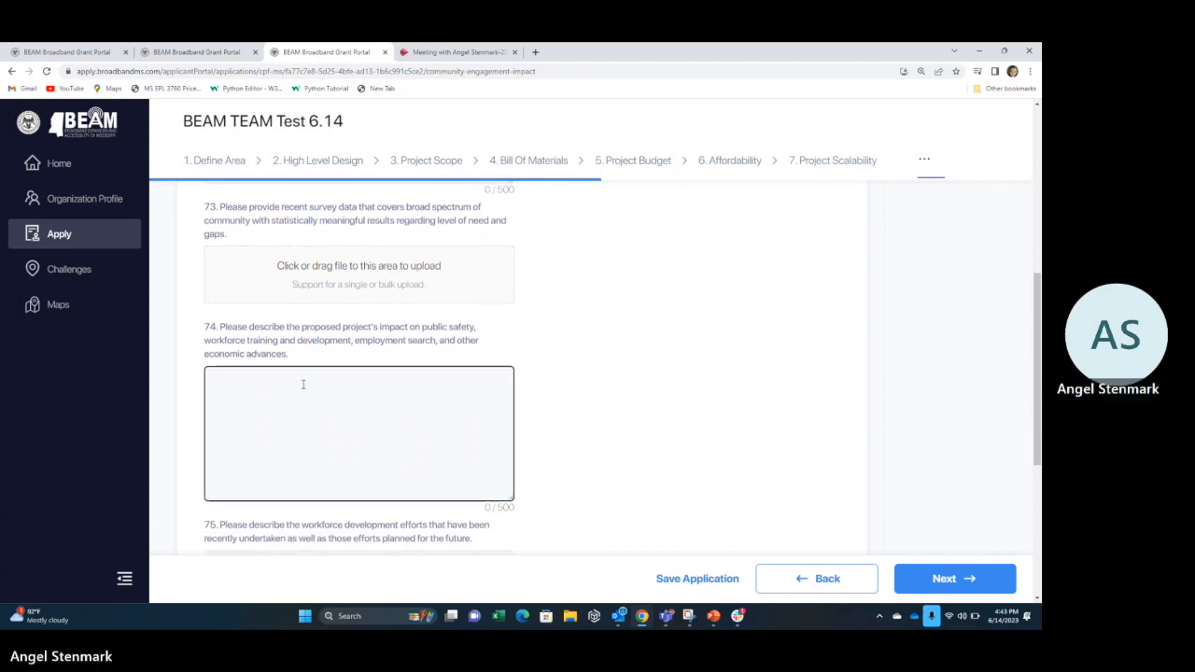
{"action": "scroll", "coordinate": [303, 384], "scroll_direction": "down", "scroll_amount": 2}
{"action": "scroll", "coordinate": [303, 378], "scroll_direction": "up", "scroll_amount": 2}
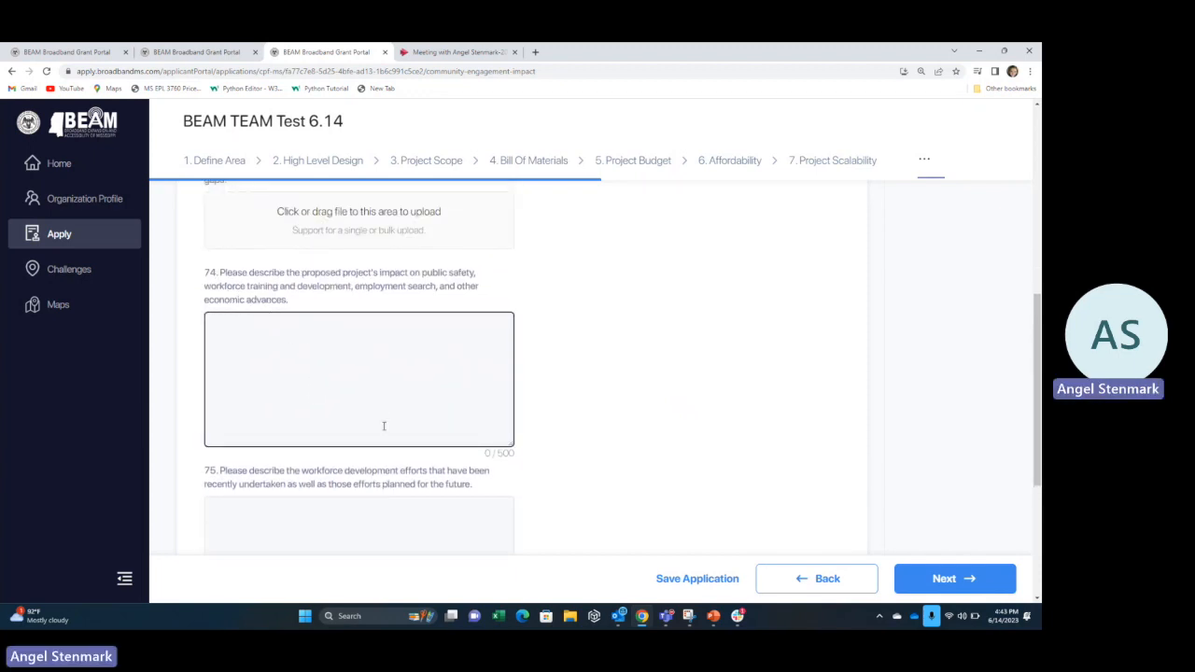
{"action": "scroll", "coordinate": [383, 425], "scroll_direction": "down", "scroll_amount": 3}
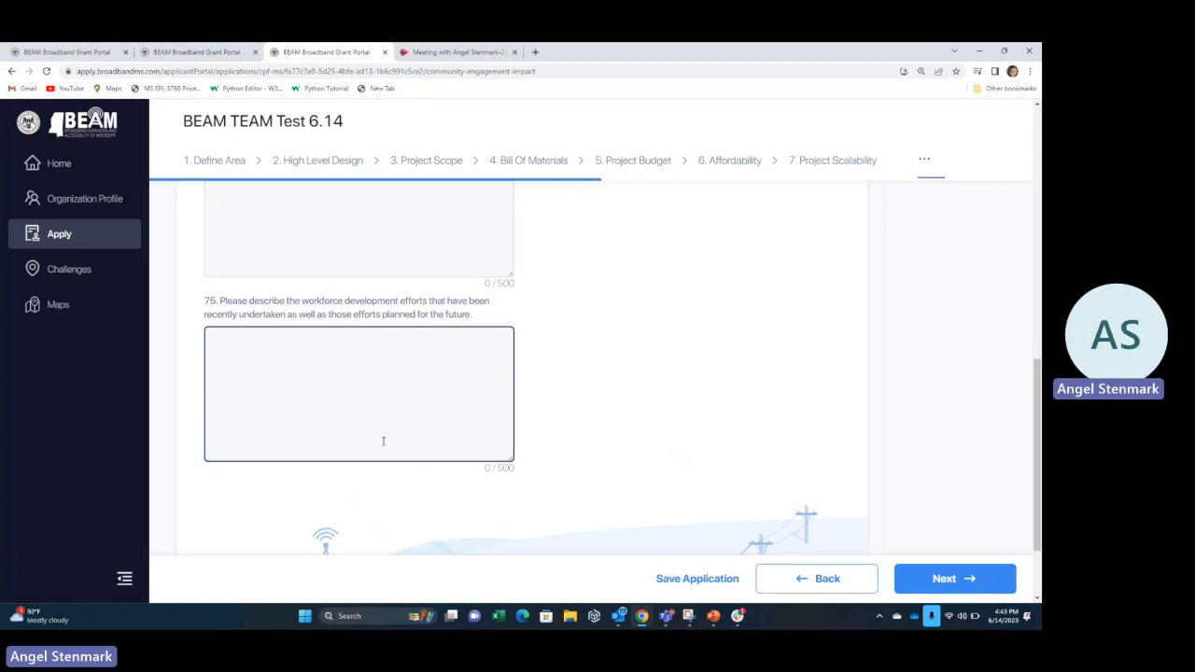
{"action": "left_click", "coordinate": [934, 584]}
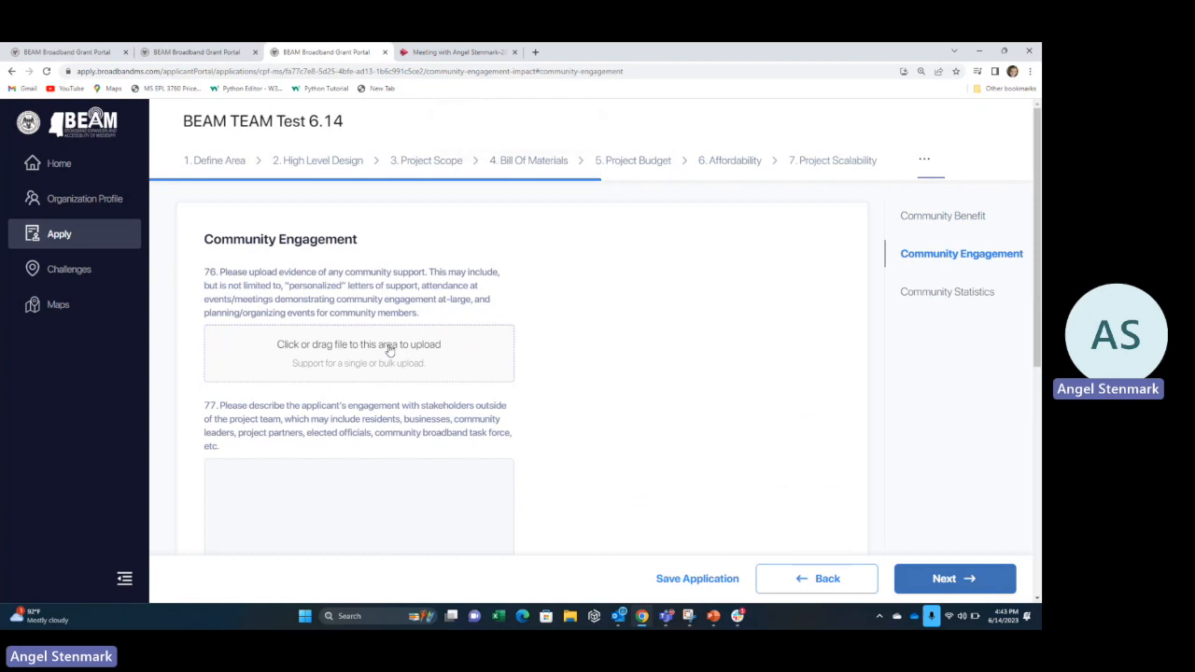
Scroll past question 78 and continue to the Community Statistics questions.
{"action": "scroll", "coordinate": [390, 349], "scroll_direction": "down", "scroll_amount": 1}
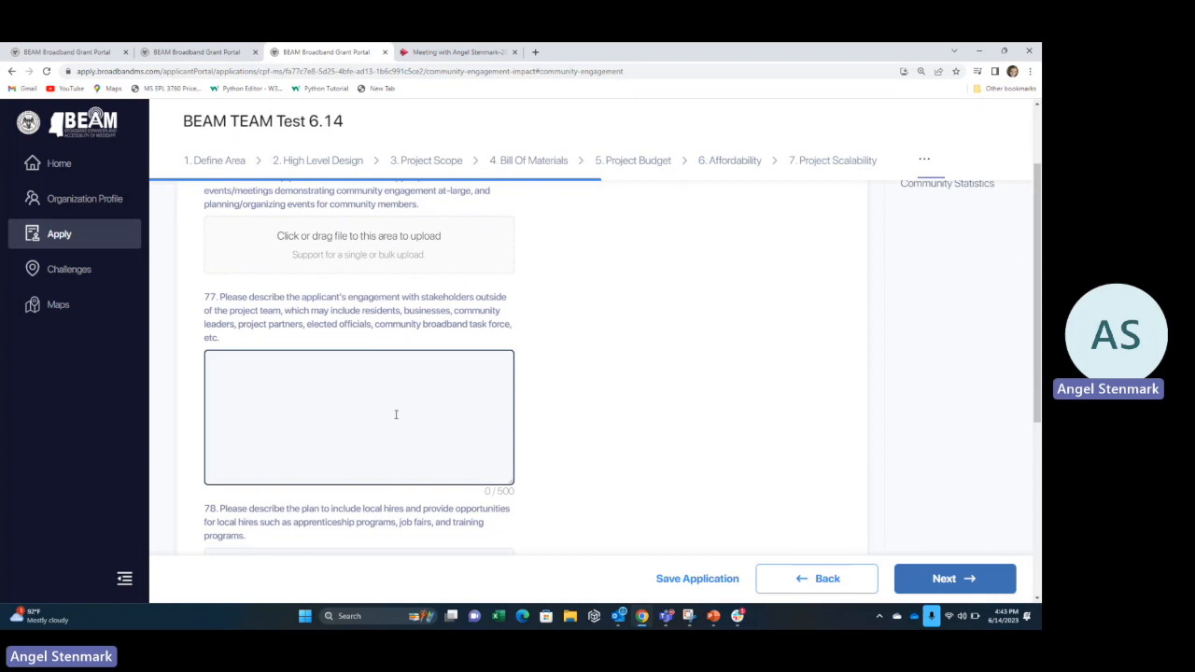
{"action": "scroll", "coordinate": [396, 415], "scroll_direction": "down", "scroll_amount": 3}
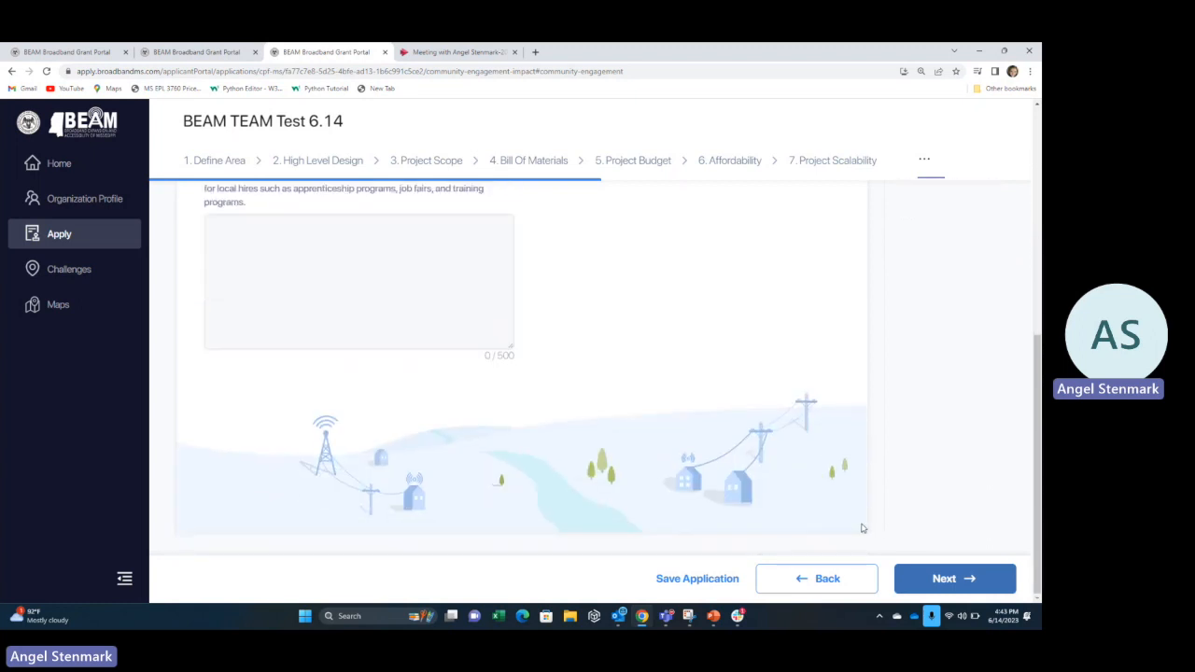
{"action": "left_click", "coordinate": [919, 580]}
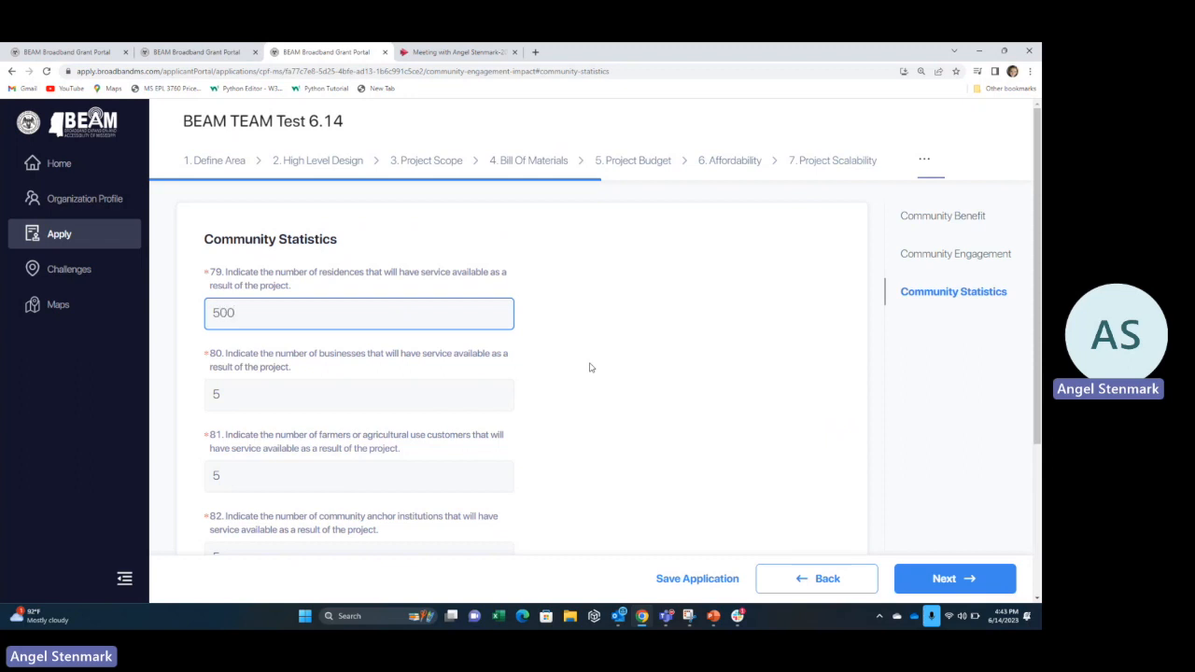
Keep 500 residences served and the existing counts in fields 80–82, then advance to Review & Submit.
{"action": "key", "text": "Tab"}
{"action": "key", "text": "Tab"}
{"action": "key", "text": "Tab"}
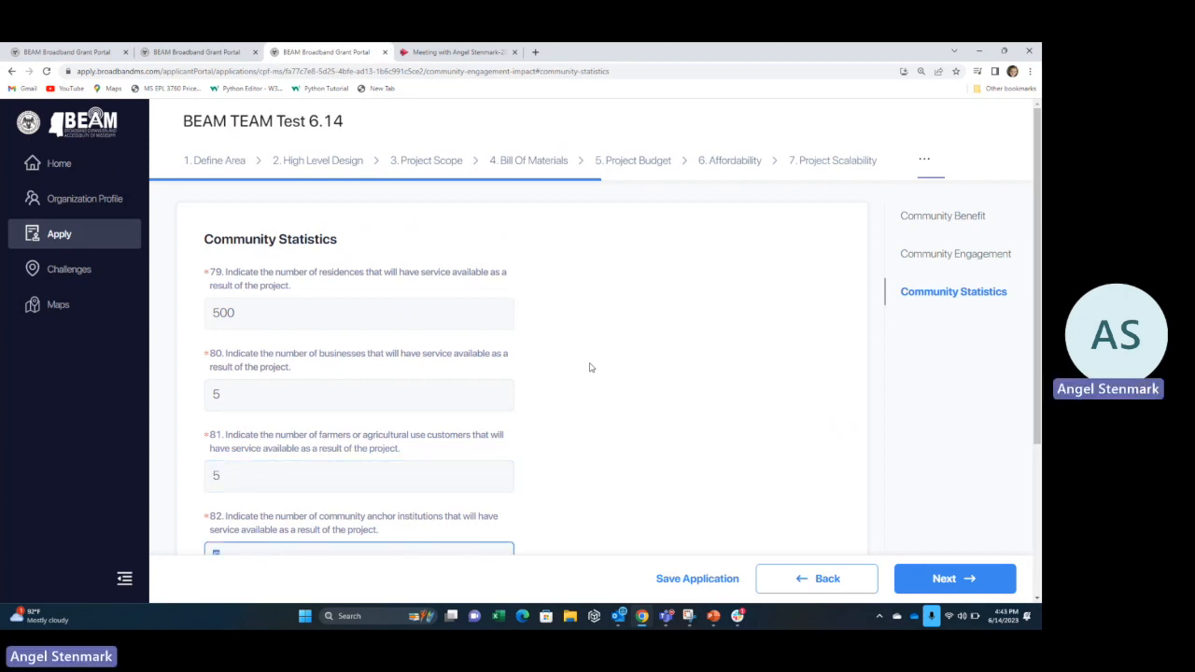
{"action": "scroll", "coordinate": [571, 378], "scroll_direction": "down", "scroll_amount": 3}
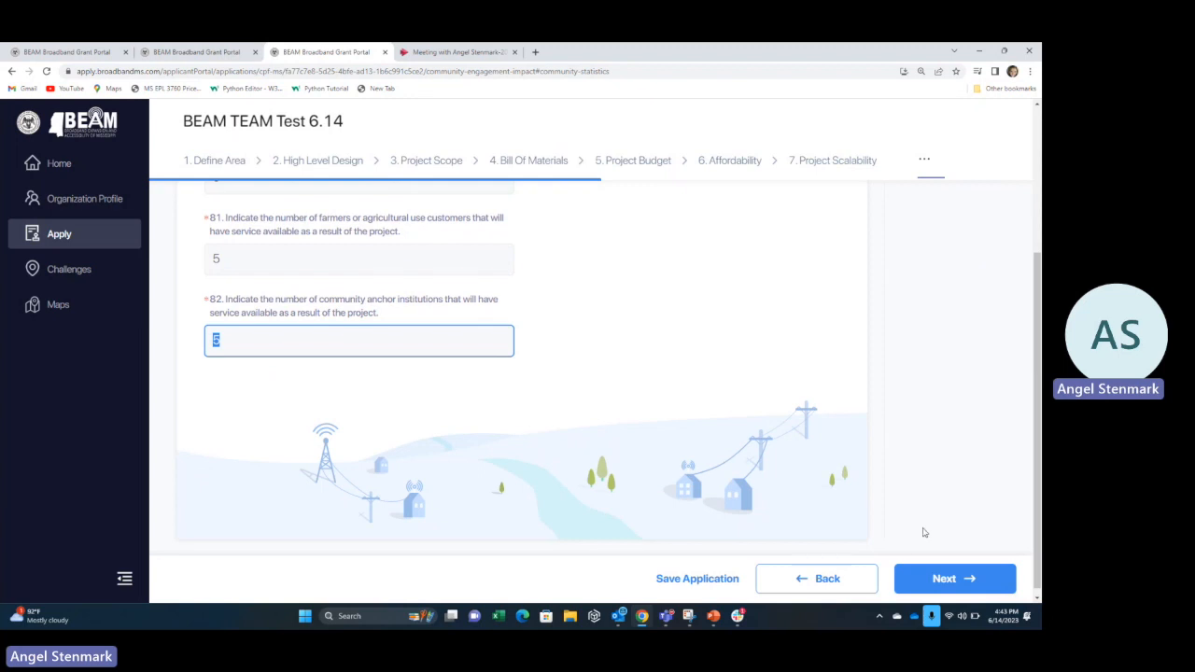
{"action": "left_click", "coordinate": [929, 576]}
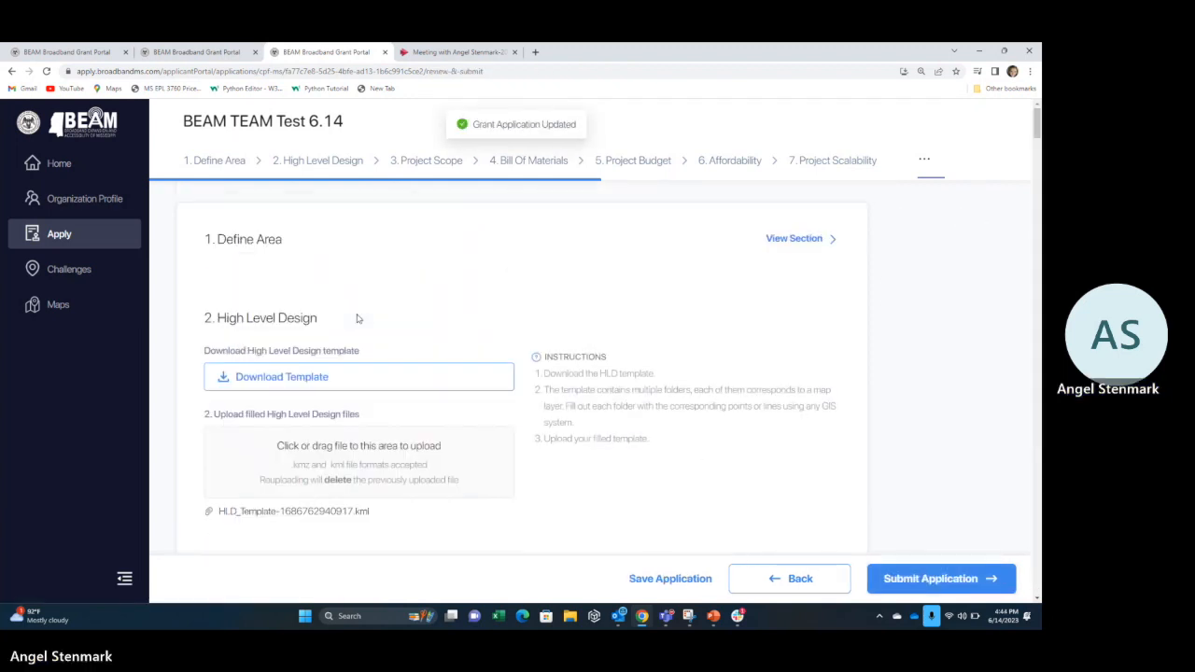
Visit Project Scope and Project Scalability, save the application, and return to 9. Review & Submit.
{"action": "scroll", "coordinate": [485, 294], "scroll_direction": "down", "scroll_amount": 1}
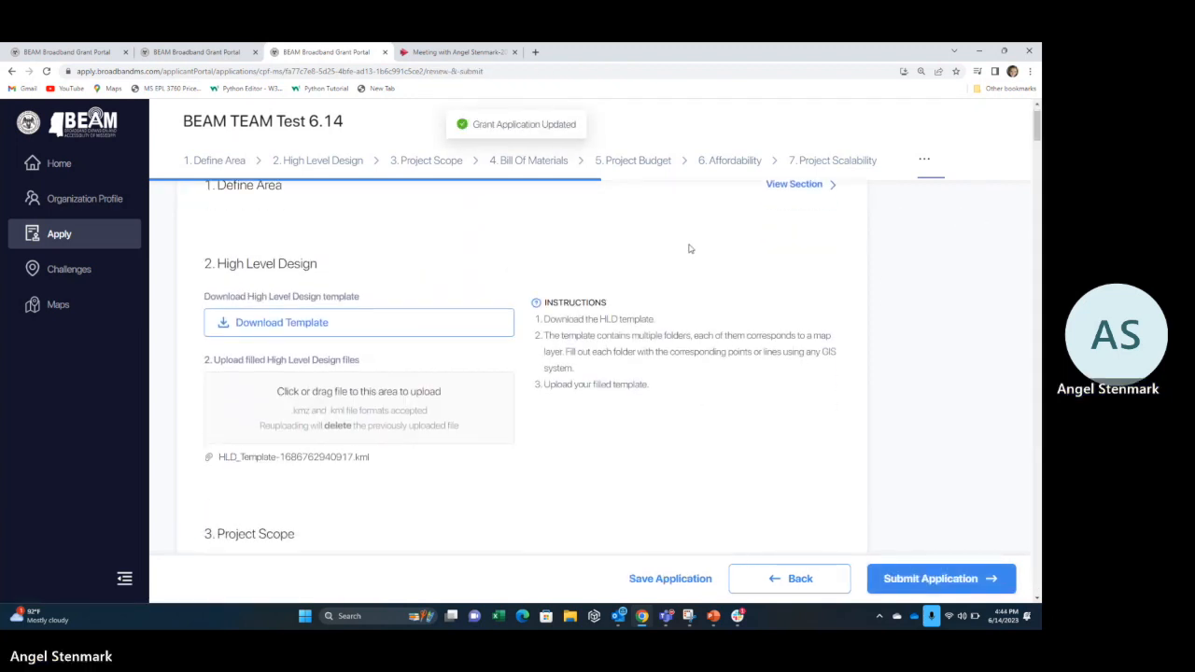
{"action": "left_click", "coordinate": [435, 164]}
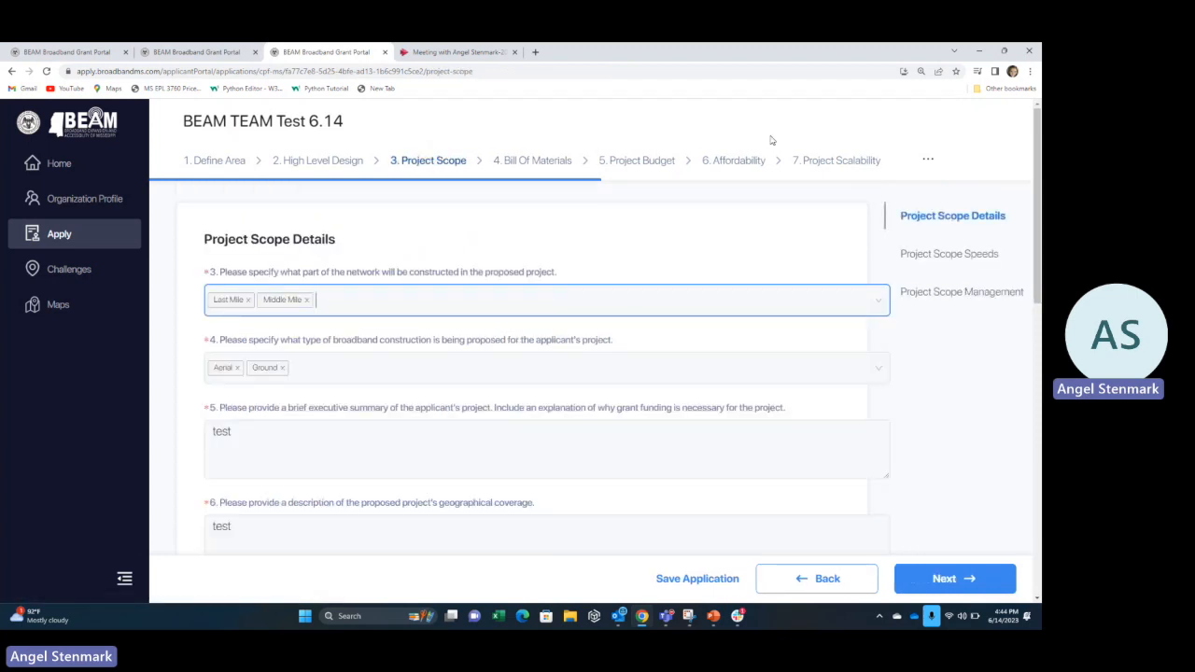
{"action": "left_click", "coordinate": [859, 160]}
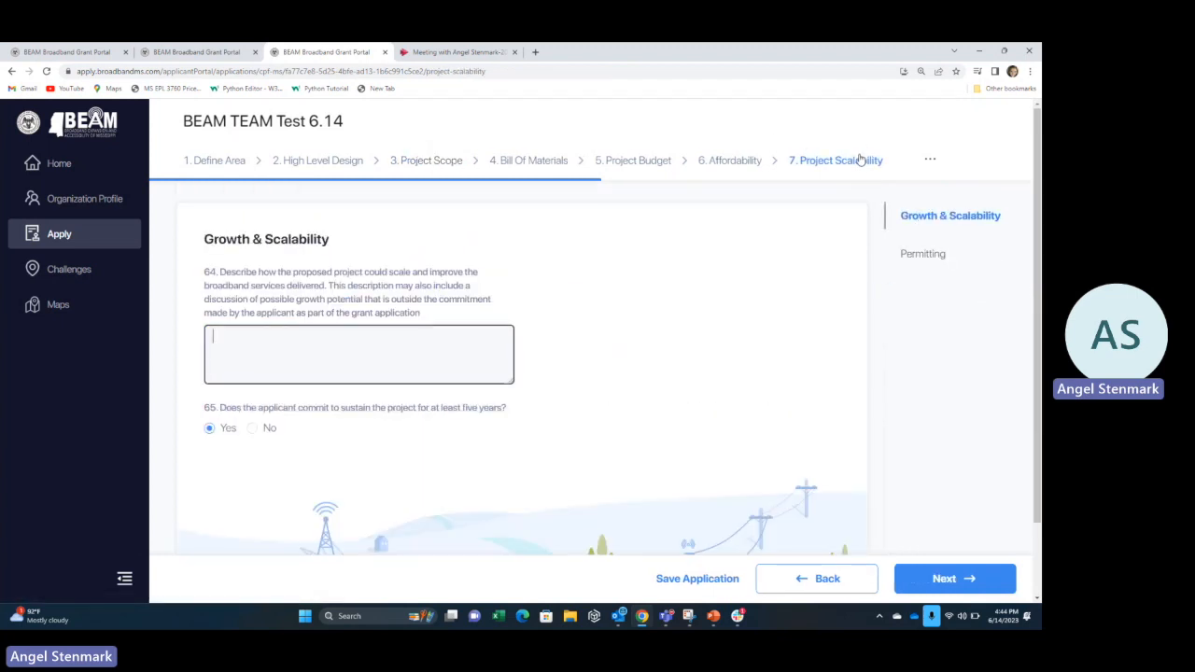
{"action": "left_click", "coordinate": [934, 161]}
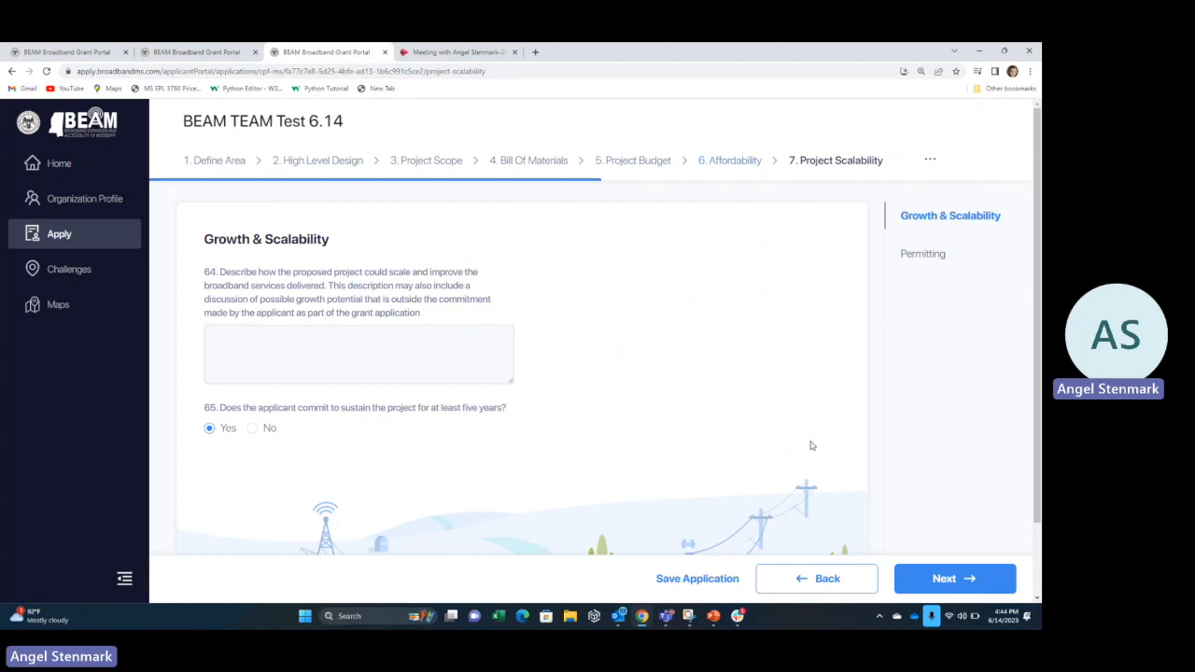
{"action": "left_click", "coordinate": [717, 580]}
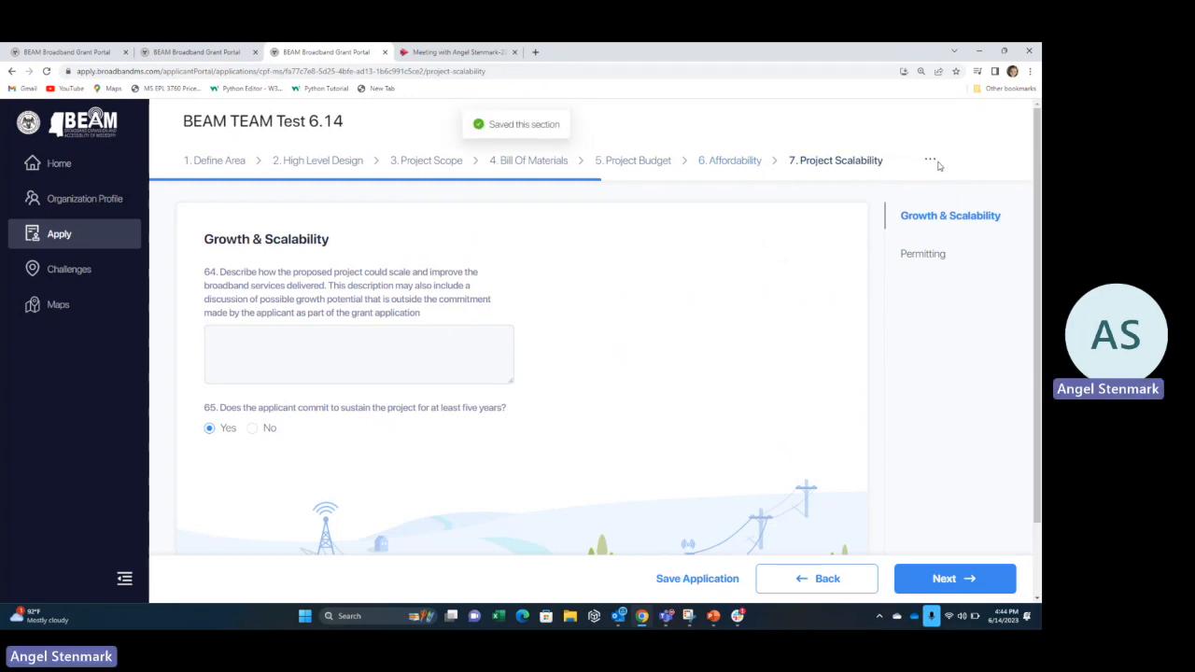
{"action": "mouse_move", "coordinate": [931, 161]}
{"action": "left_click", "coordinate": [843, 221]}
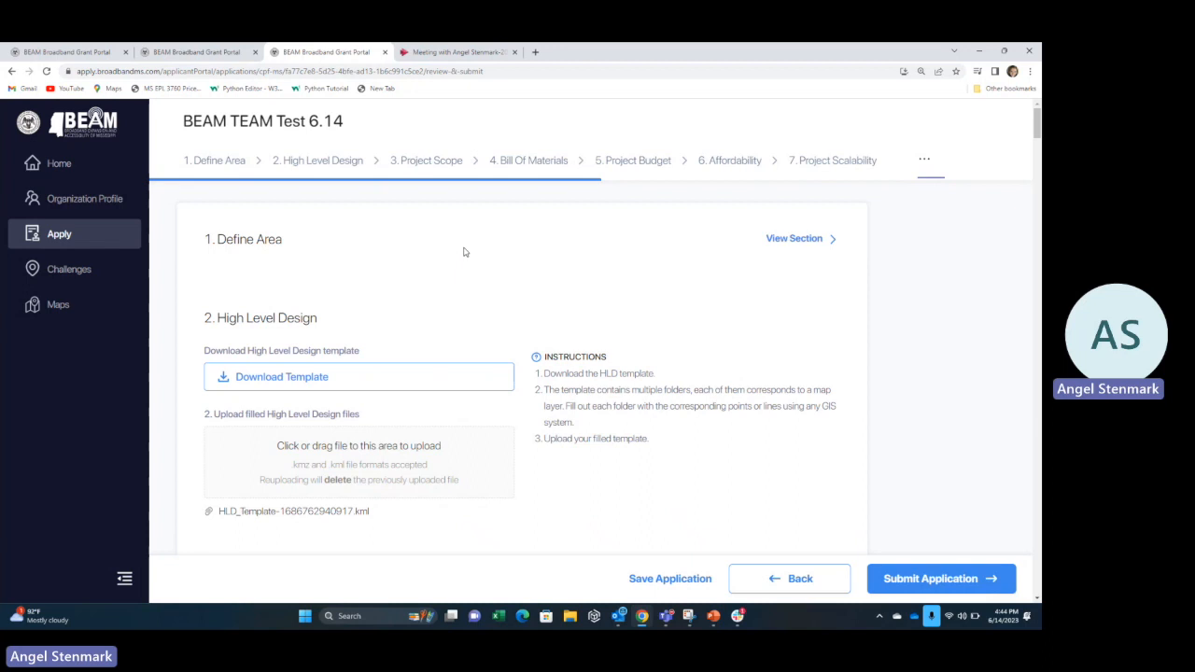
Review the answers from Project Scope onward and save the application.
{"action": "scroll", "coordinate": [464, 252], "scroll_direction": "down", "scroll_amount": 3}
{"action": "scroll", "coordinate": [451, 320], "scroll_direction": "down", "scroll_amount": 1}
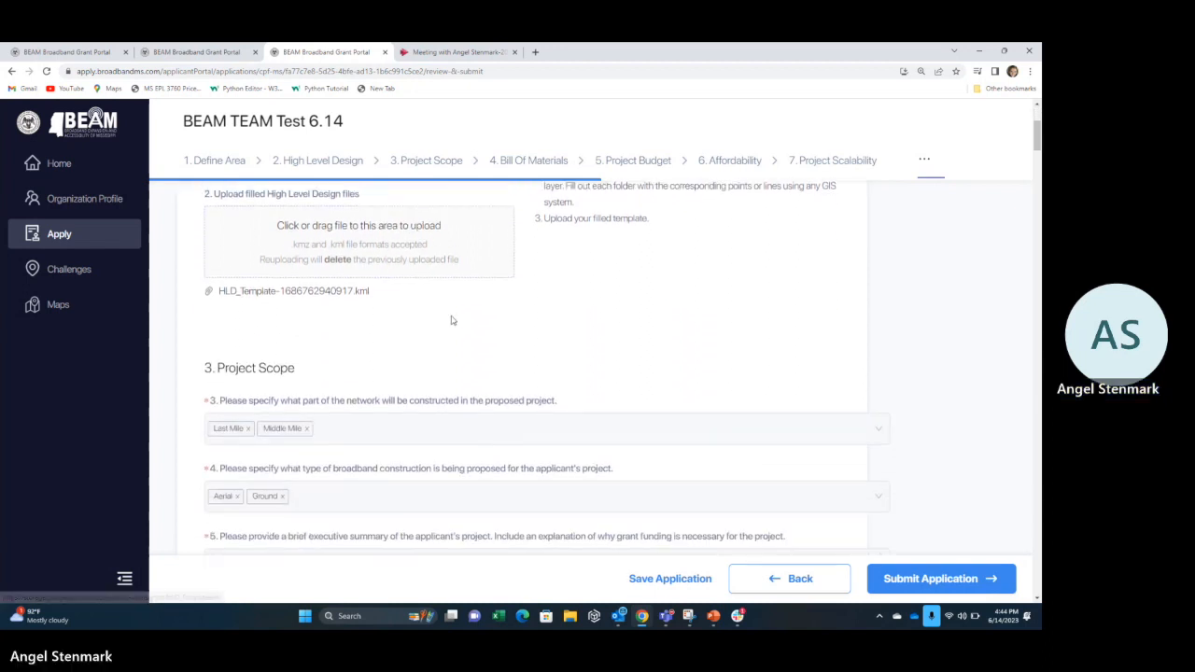
{"action": "scroll", "coordinate": [450, 320], "scroll_direction": "down", "scroll_amount": 1}
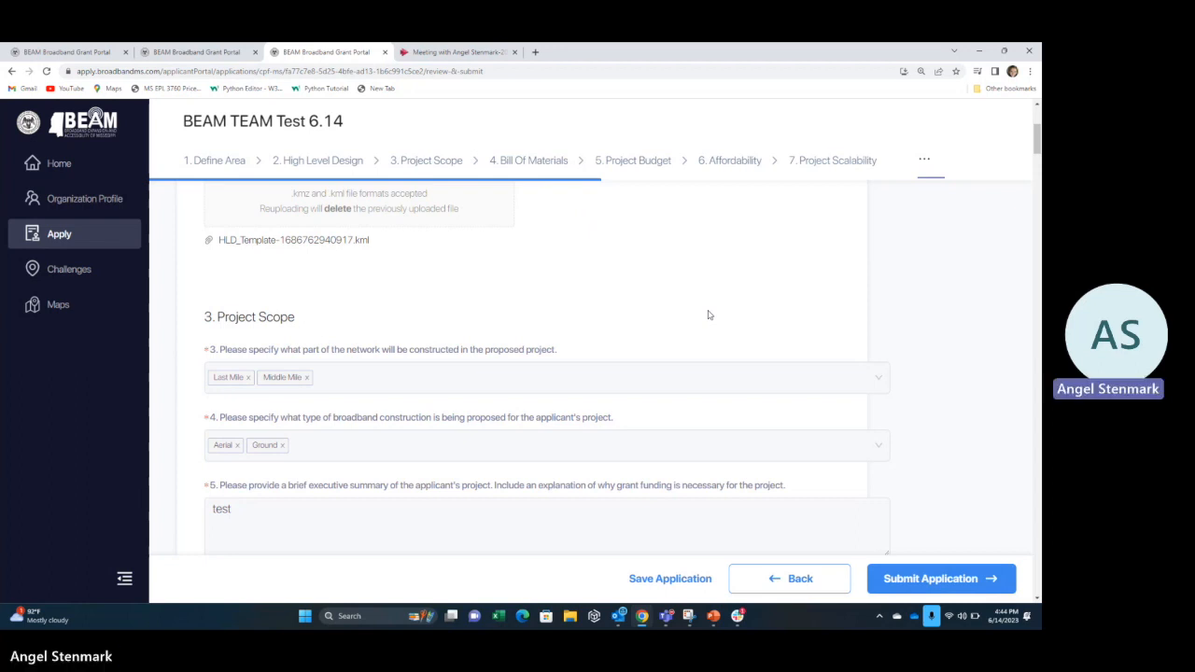
{"action": "scroll", "coordinate": [672, 355], "scroll_direction": "down", "scroll_amount": 5}
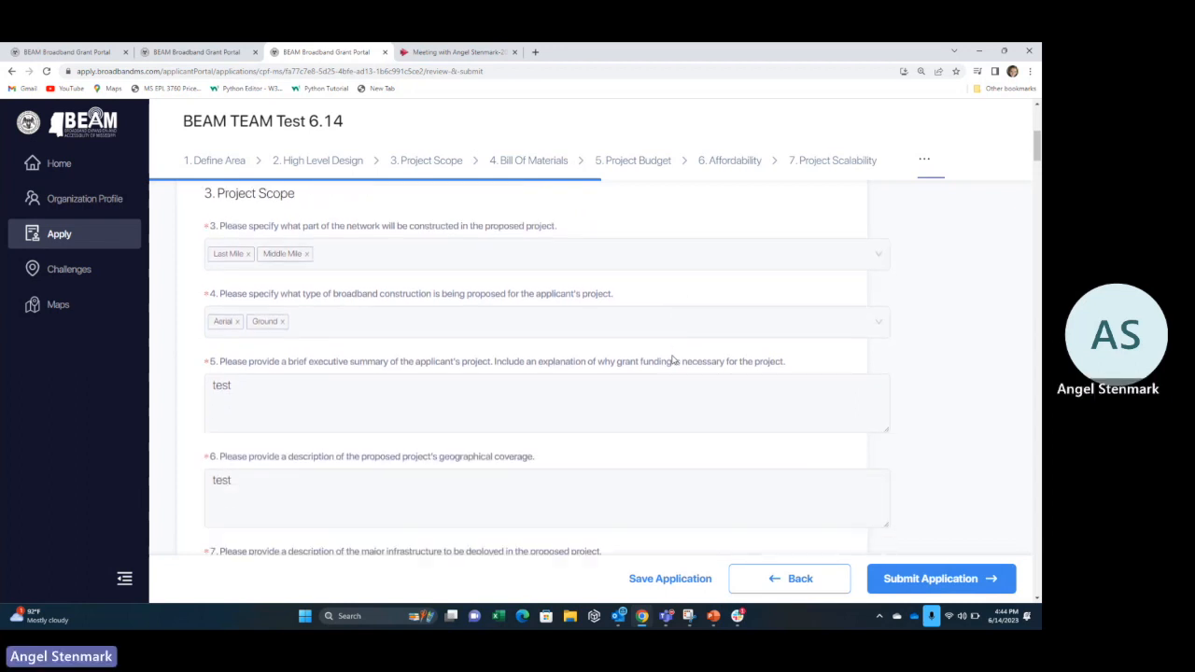
{"action": "scroll", "coordinate": [672, 355], "scroll_direction": "down", "scroll_amount": 2}
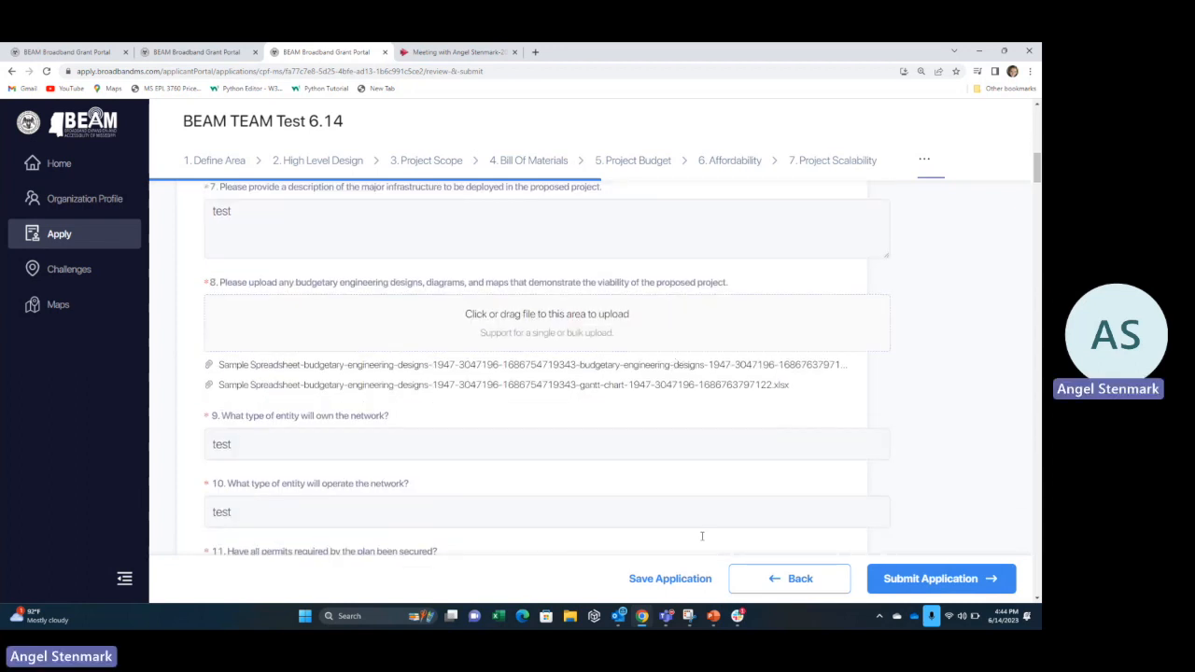
{"action": "left_click", "coordinate": [672, 581]}
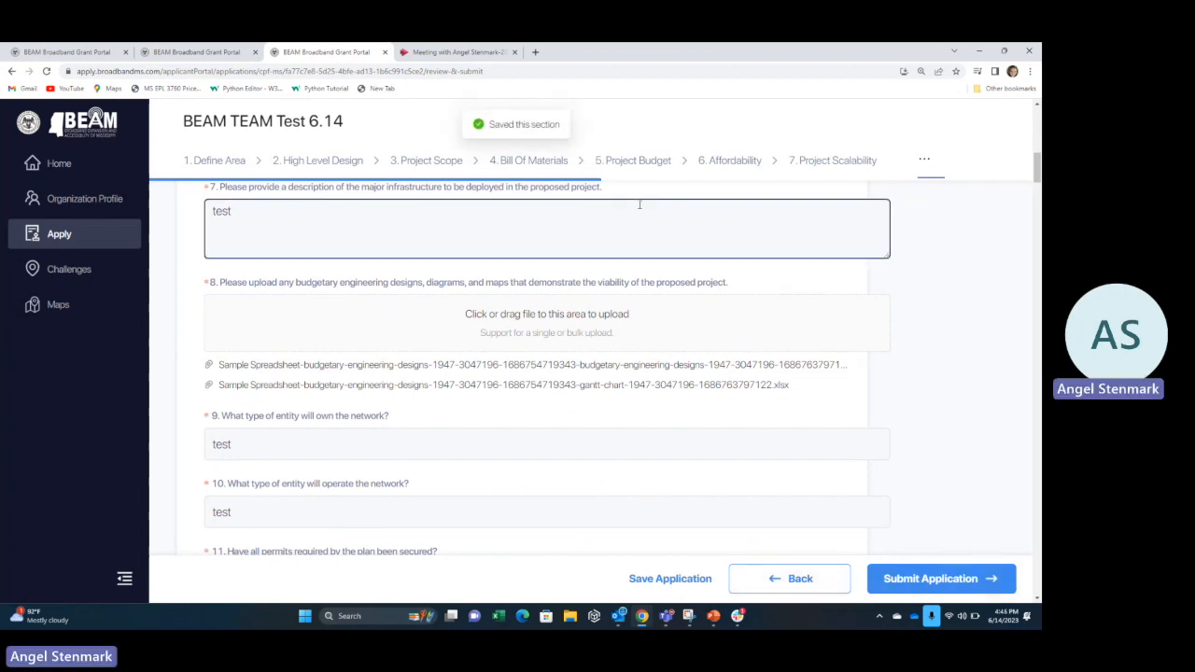
Scroll further through the review down to questions 54–58.
{"action": "scroll", "coordinate": [724, 434], "scroll_direction": "down", "scroll_amount": 5}
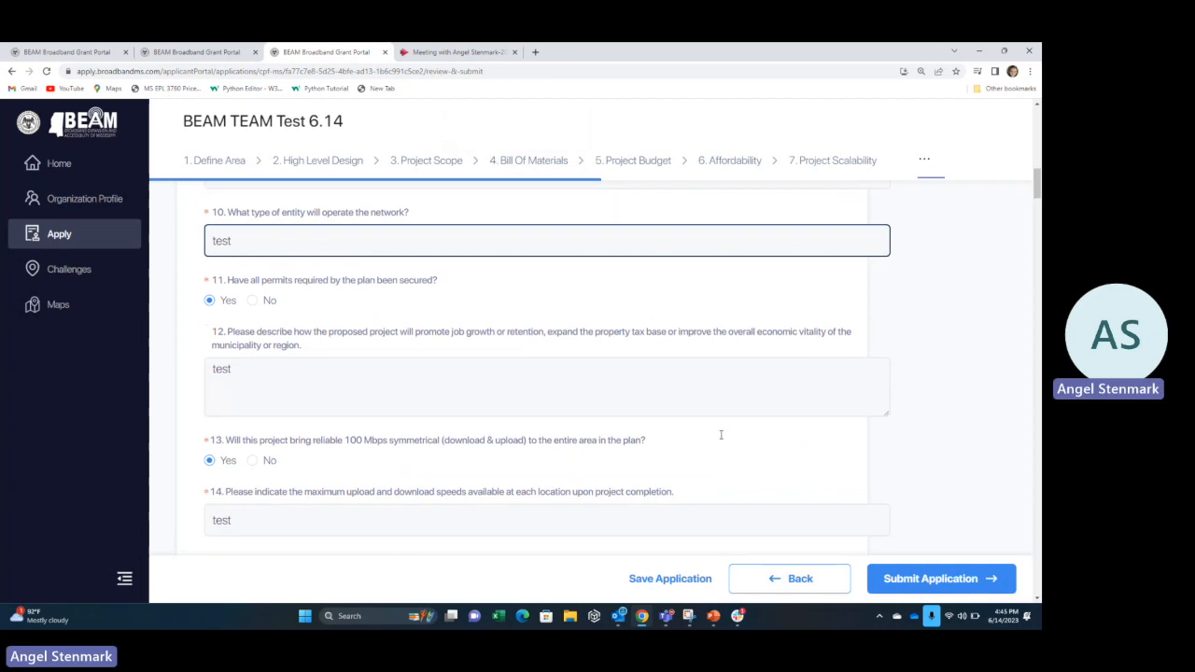
{"action": "scroll", "coordinate": [720, 438], "scroll_direction": "down", "scroll_amount": 1}
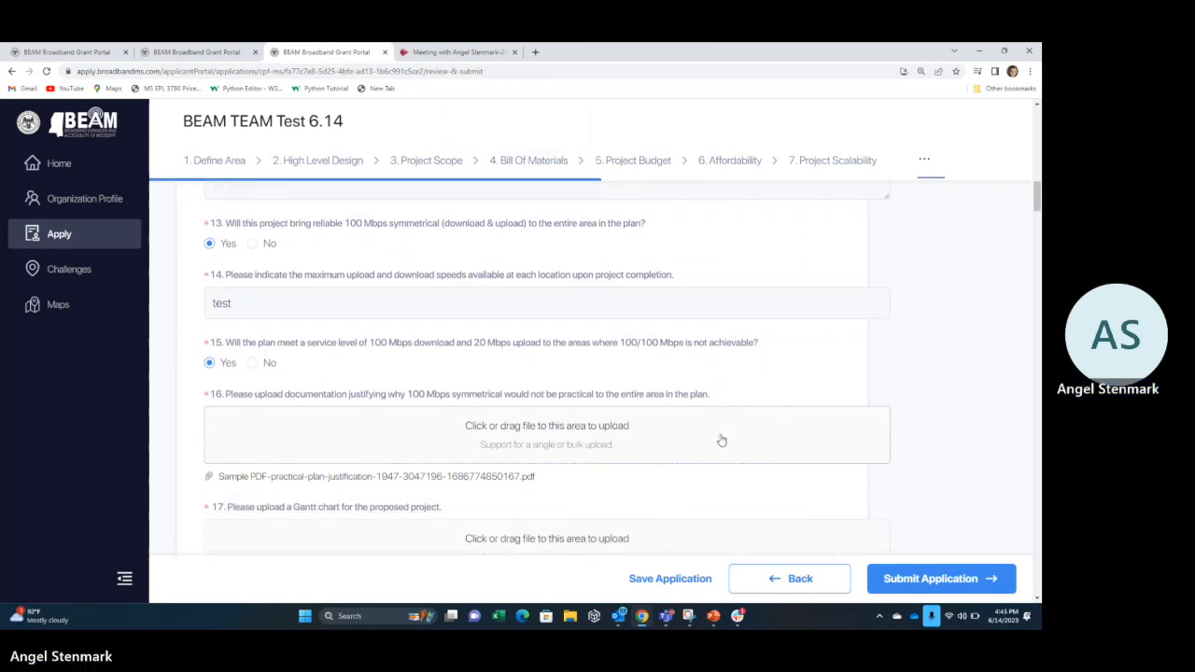
{"action": "scroll", "coordinate": [721, 440], "scroll_direction": "down", "scroll_amount": 10}
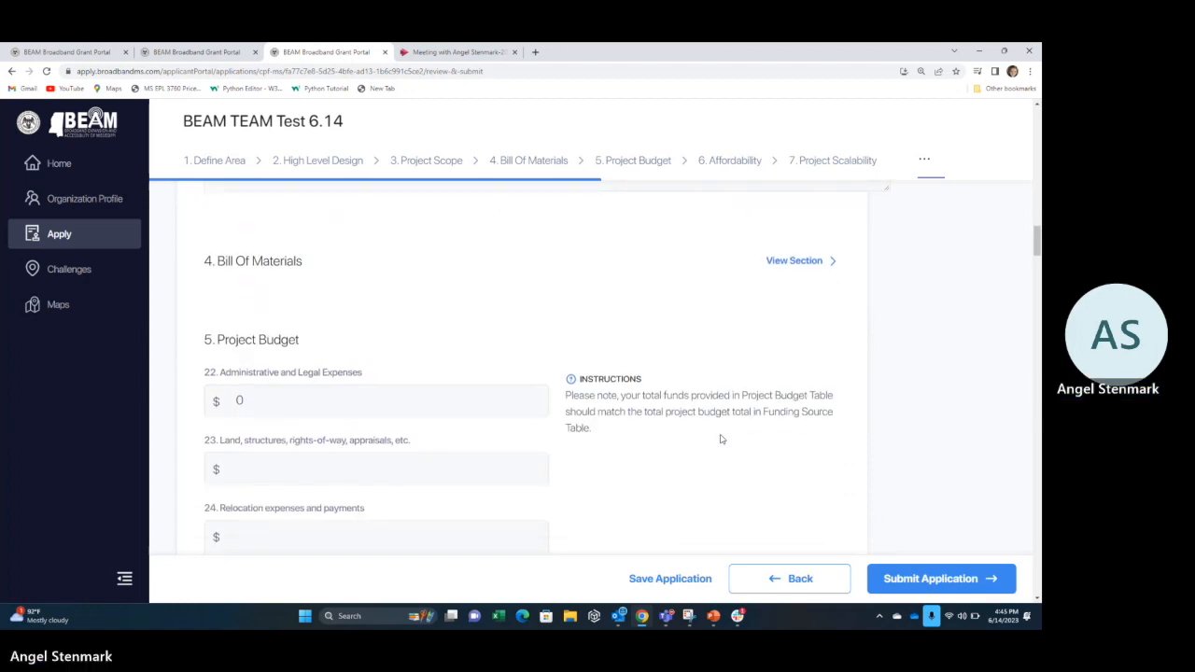
{"action": "scroll", "coordinate": [721, 439], "scroll_direction": "down", "scroll_amount": 15}
{"action": "scroll", "coordinate": [720, 439], "scroll_direction": "down", "scroll_amount": 15}
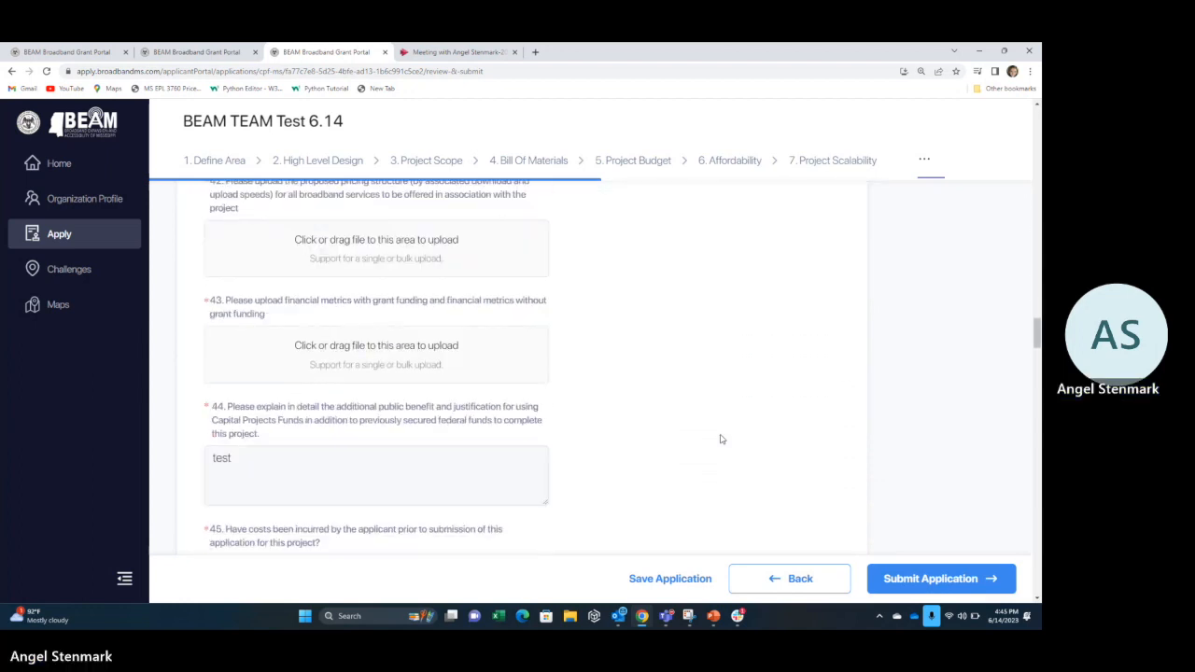
Start the submission, tick all six attestation certifications, and submit the application.
{"action": "left_click", "coordinate": [946, 586]}
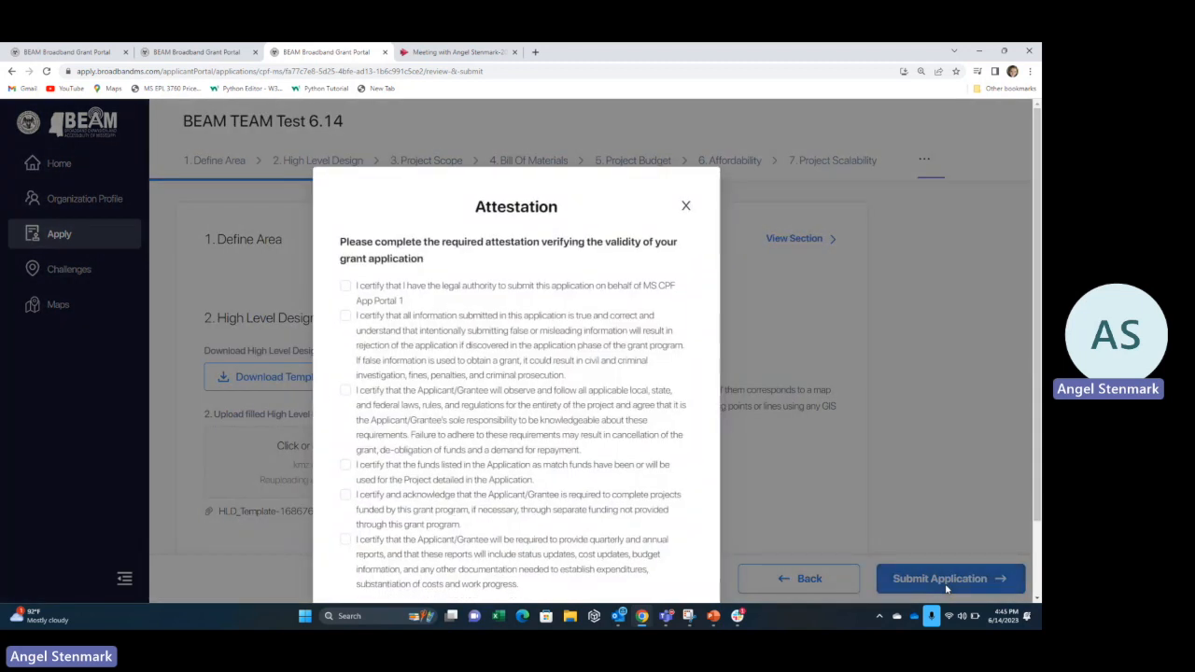
{"action": "scroll", "coordinate": [501, 305], "scroll_direction": "down", "scroll_amount": 1}
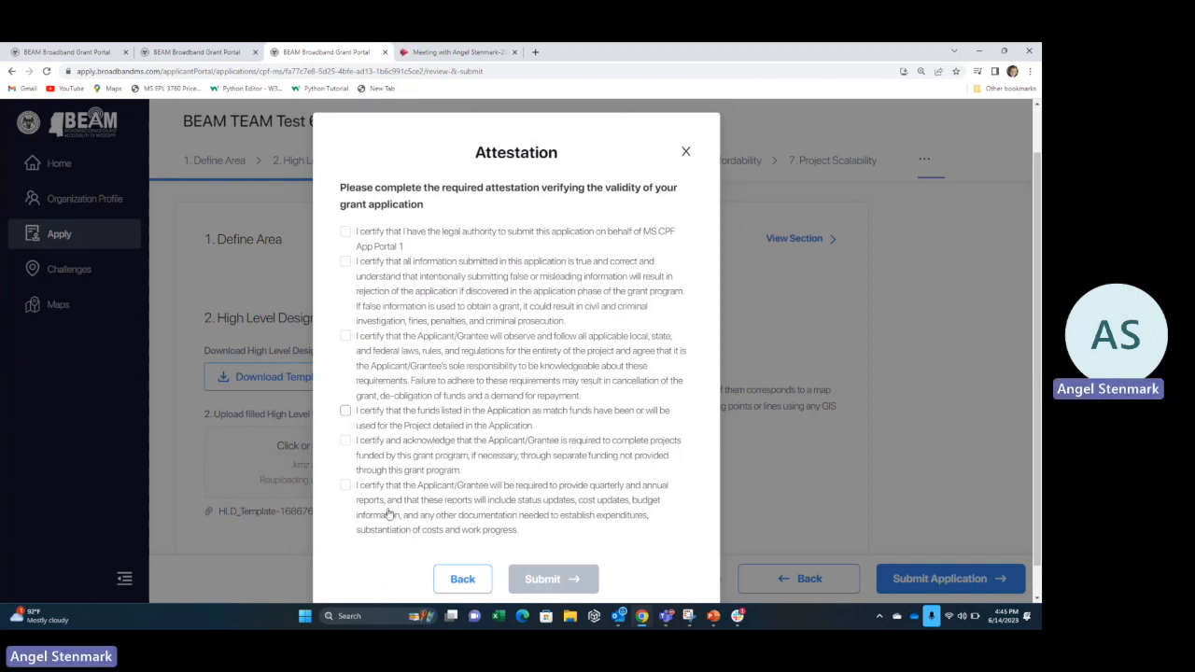
{"action": "left_click", "coordinate": [345, 231]}
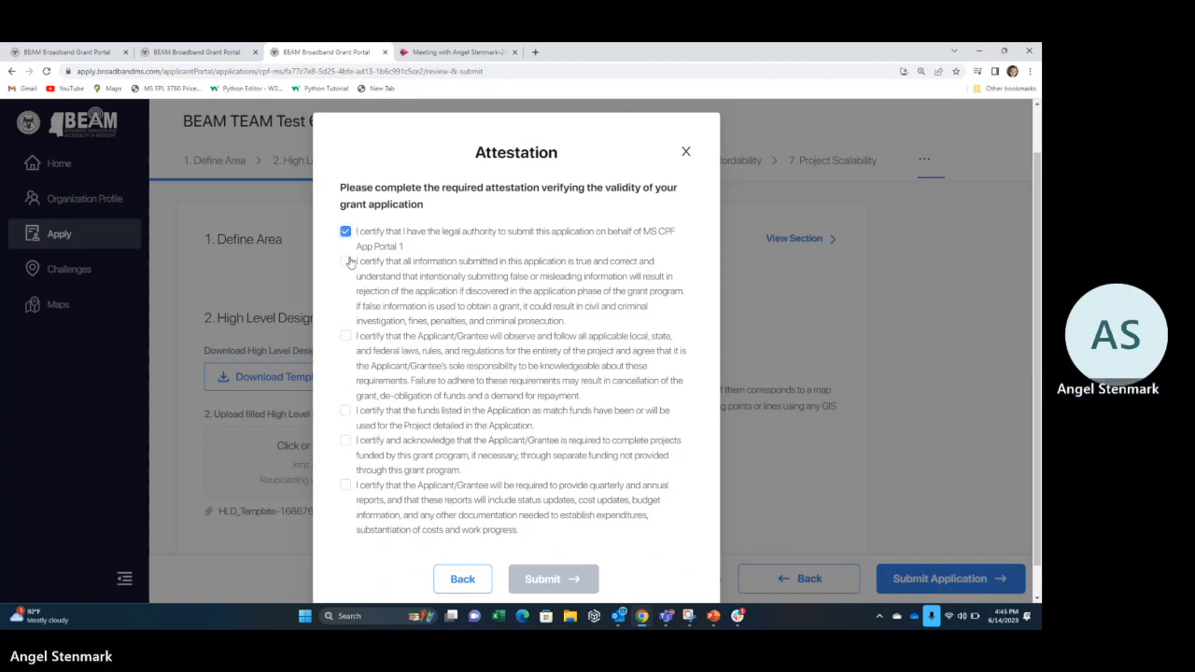
{"action": "left_click", "coordinate": [345, 261]}
{"action": "left_click", "coordinate": [346, 338]}
{"action": "left_click", "coordinate": [345, 412]}
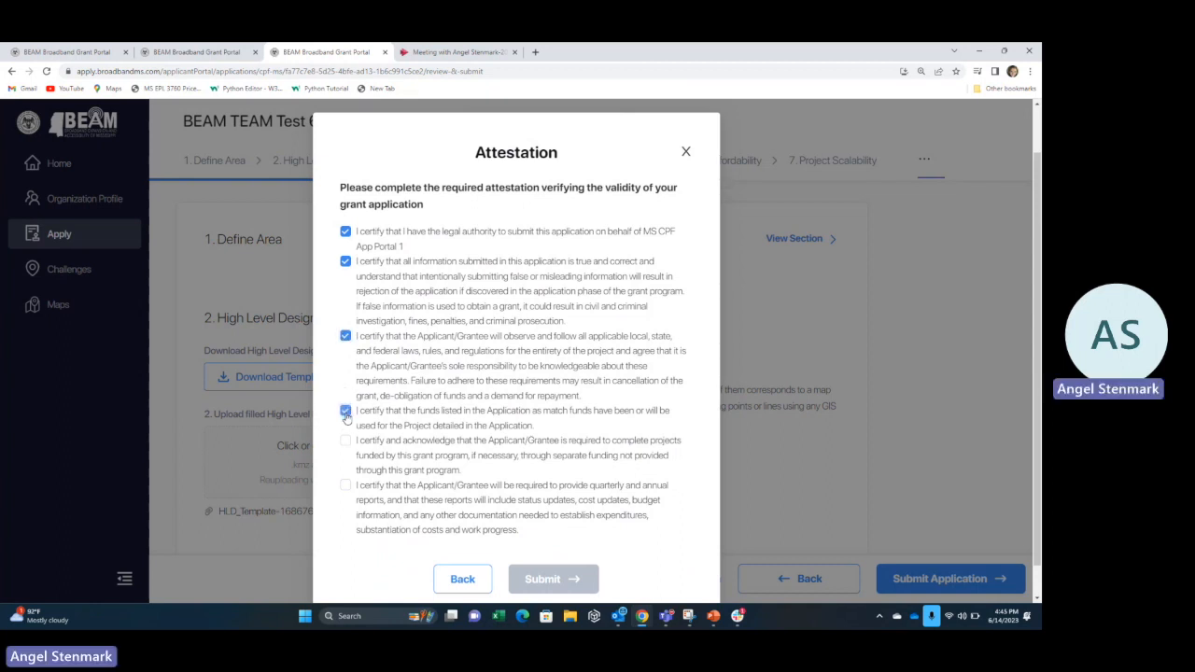
{"action": "left_click", "coordinate": [346, 440]}
{"action": "left_click", "coordinate": [345, 487]}
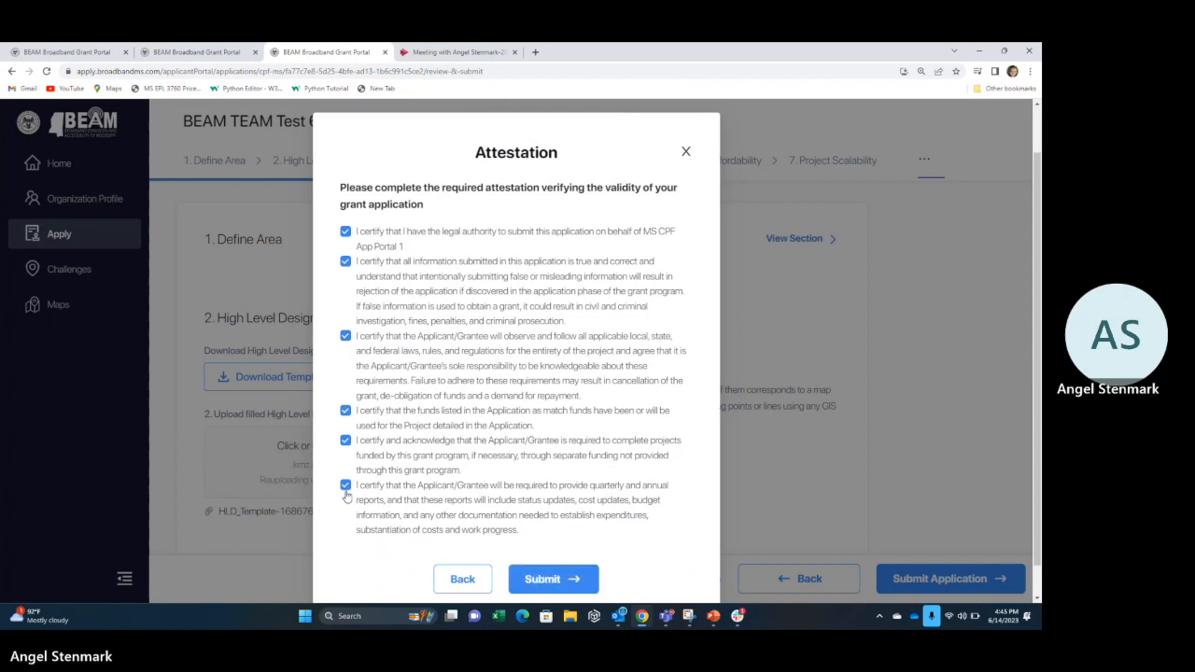
{"action": "left_click", "coordinate": [529, 583]}
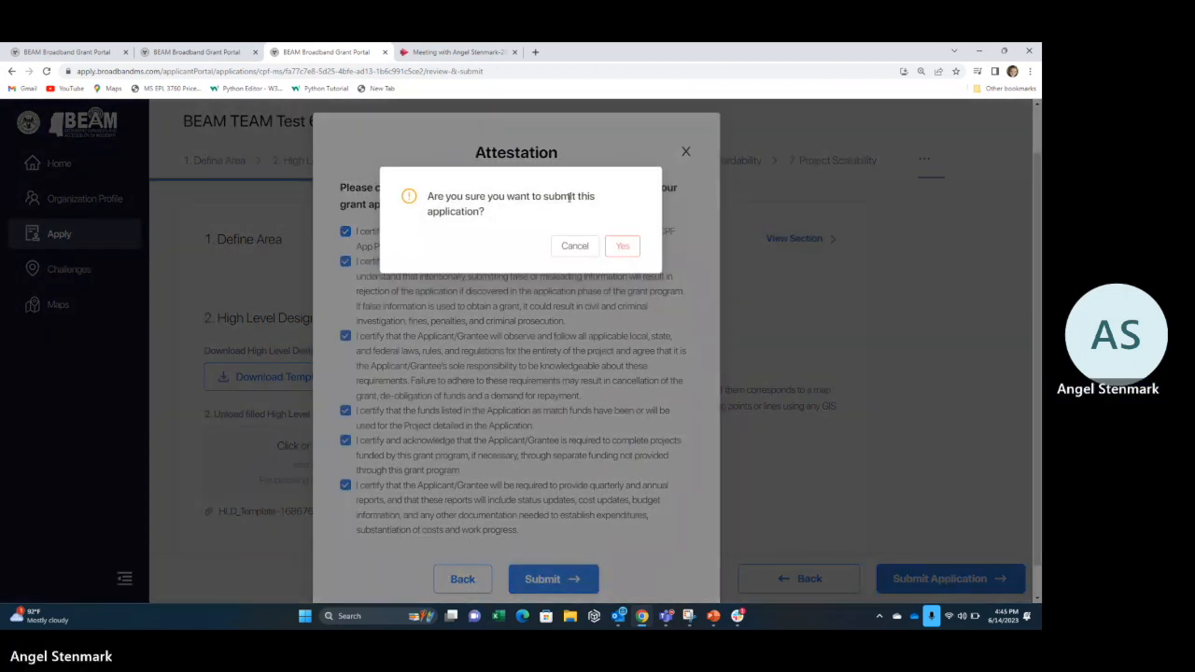
Answer Yes to 'Are you sure you want to submit this application?'.
{"action": "left_click", "coordinate": [623, 246]}
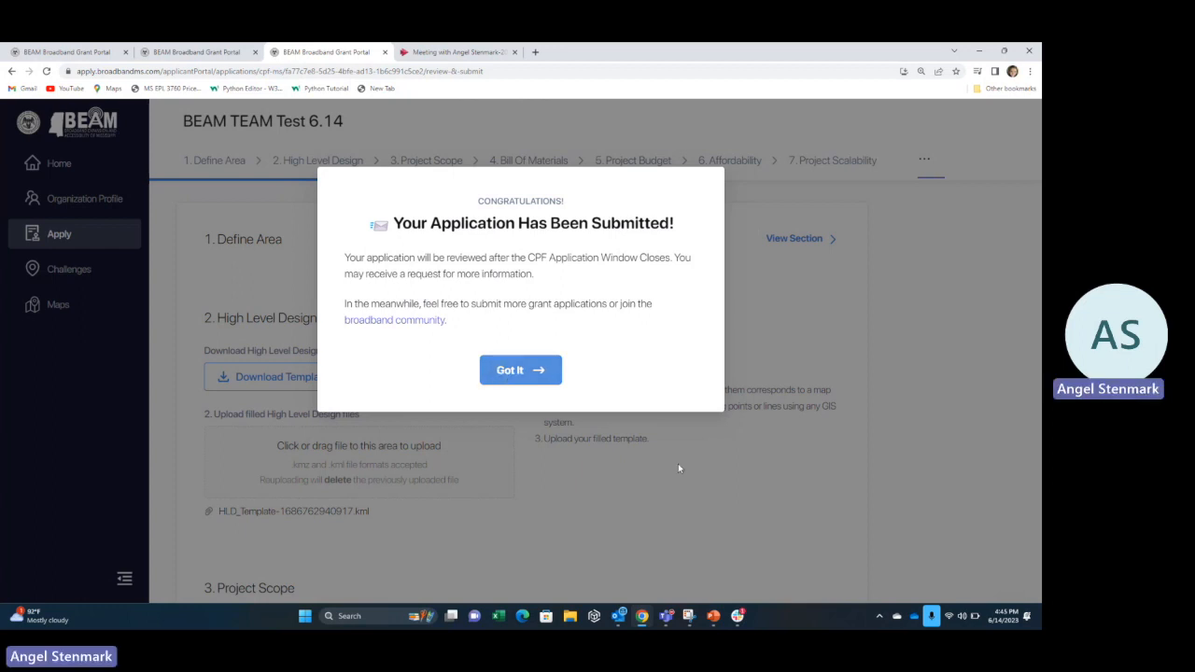
{"action": "mouse_move", "coordinate": [688, 616]}
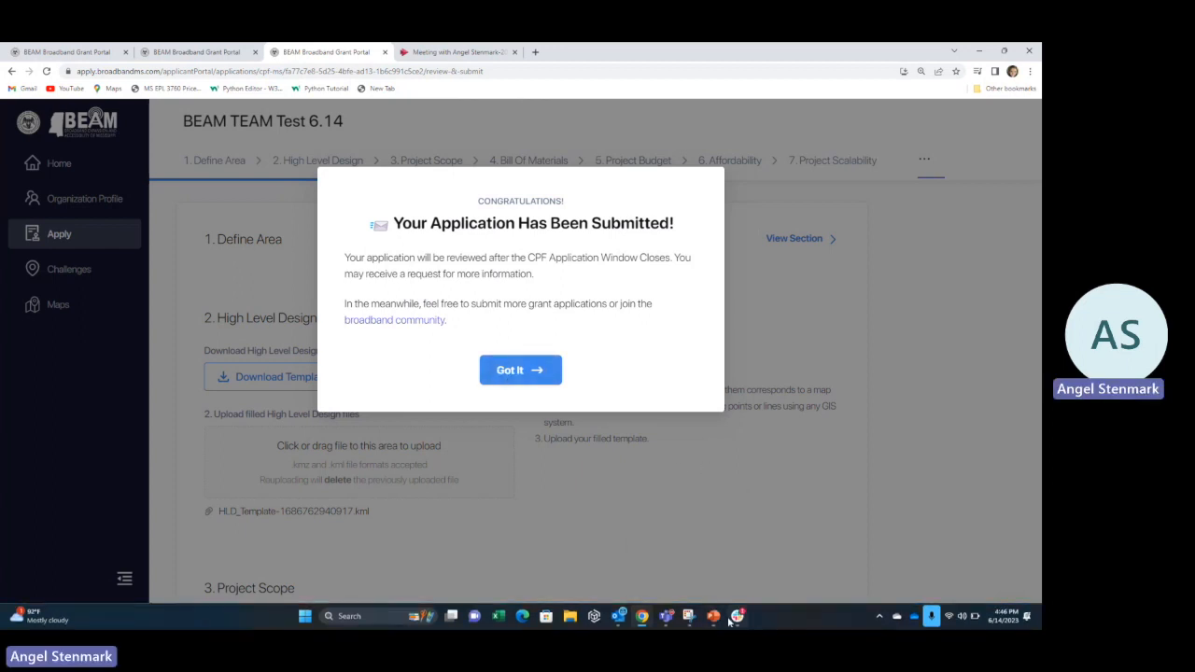